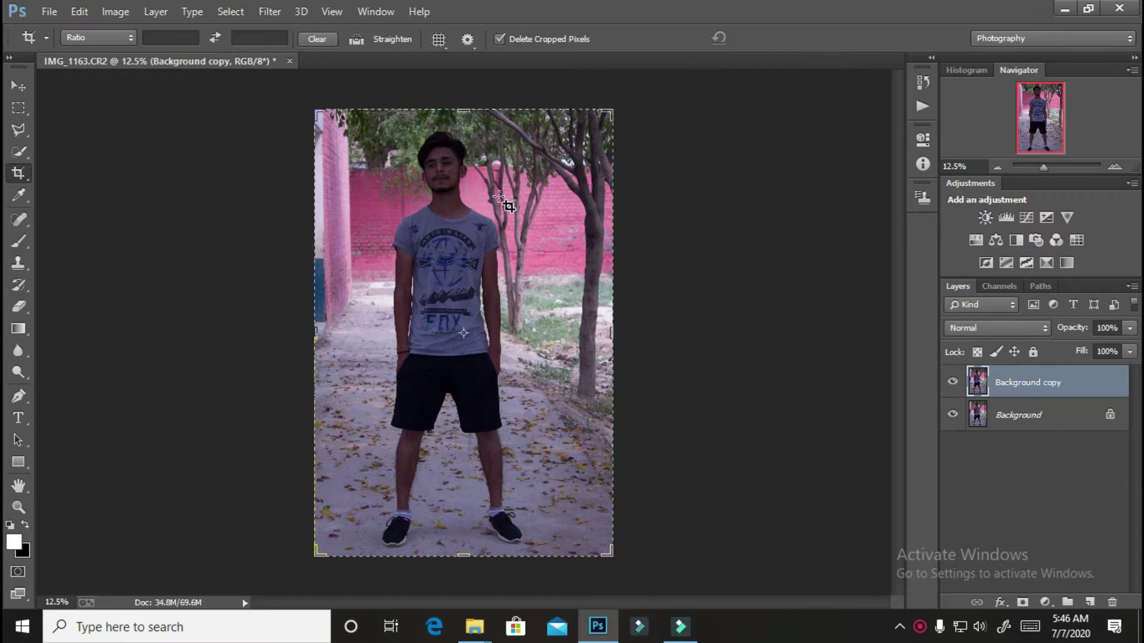
Step: Open the Camera Raw Filter on the Background copy layer
left_click(443, 200)
left_click(446, 154)
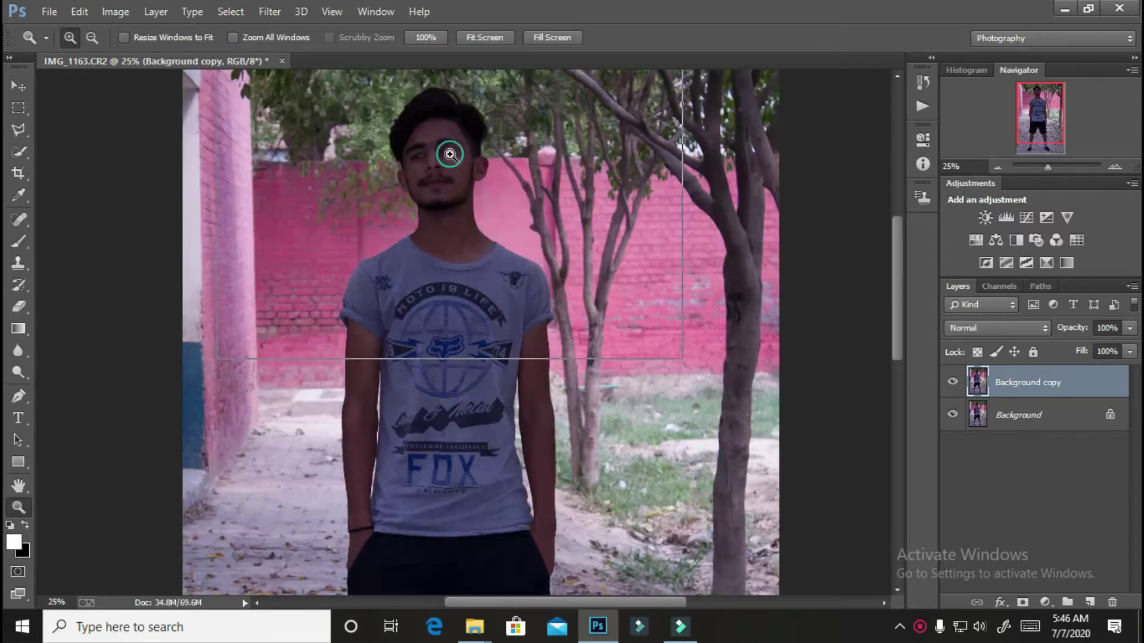
left_click(448, 147)
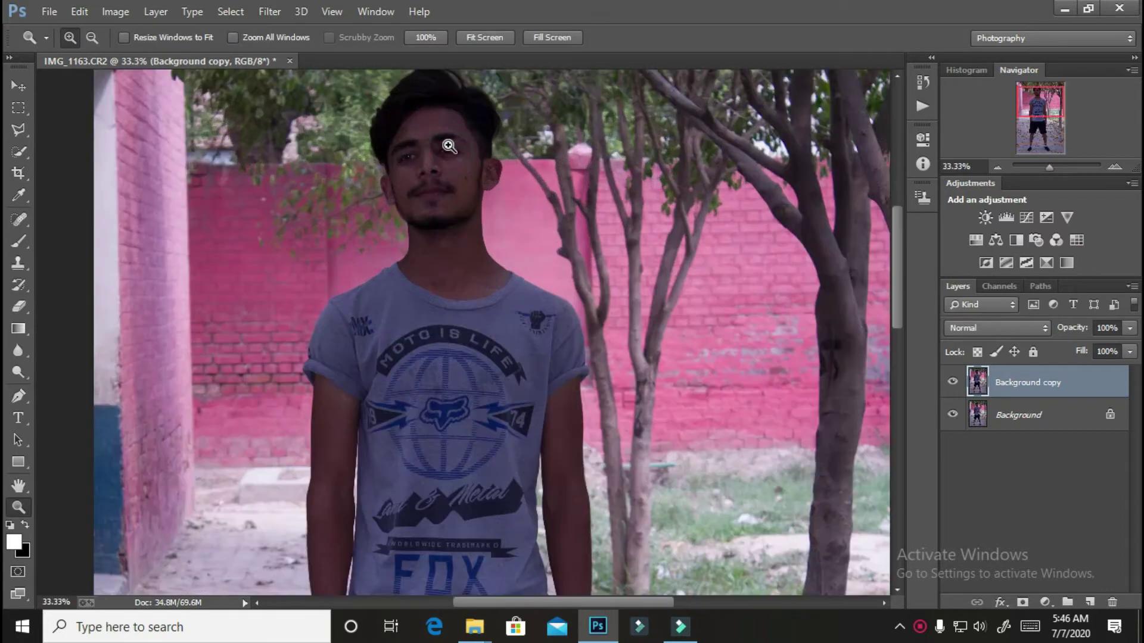
left_click(277, 12)
left_click(316, 107)
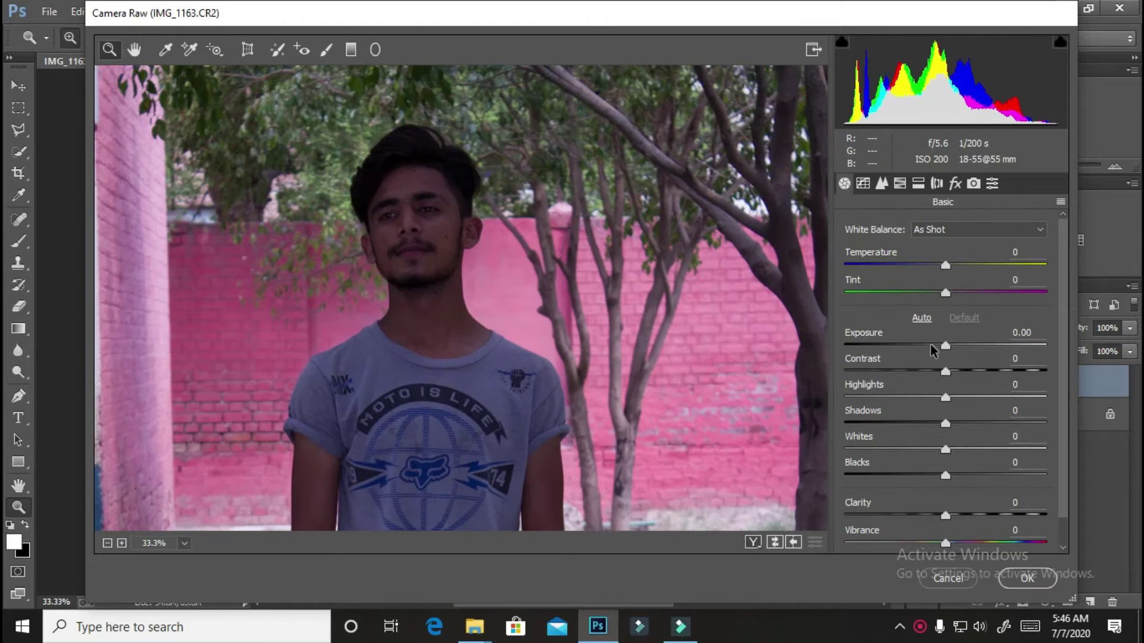
Step: Set Exposure +0.70, Contrast -9, Highlights -100, Shadows +62, Whites -27, Blacks +9, Clarity -8 and Vibrance +18 in the basic adjustments
left_click_drag(945, 345, 940, 371)
left_click_drag(886, 397, 804, 414)
left_click_drag(945, 423, 1007, 423)
left_click_drag(945, 449, 954, 475)
left_click_drag(945, 515, 964, 543)
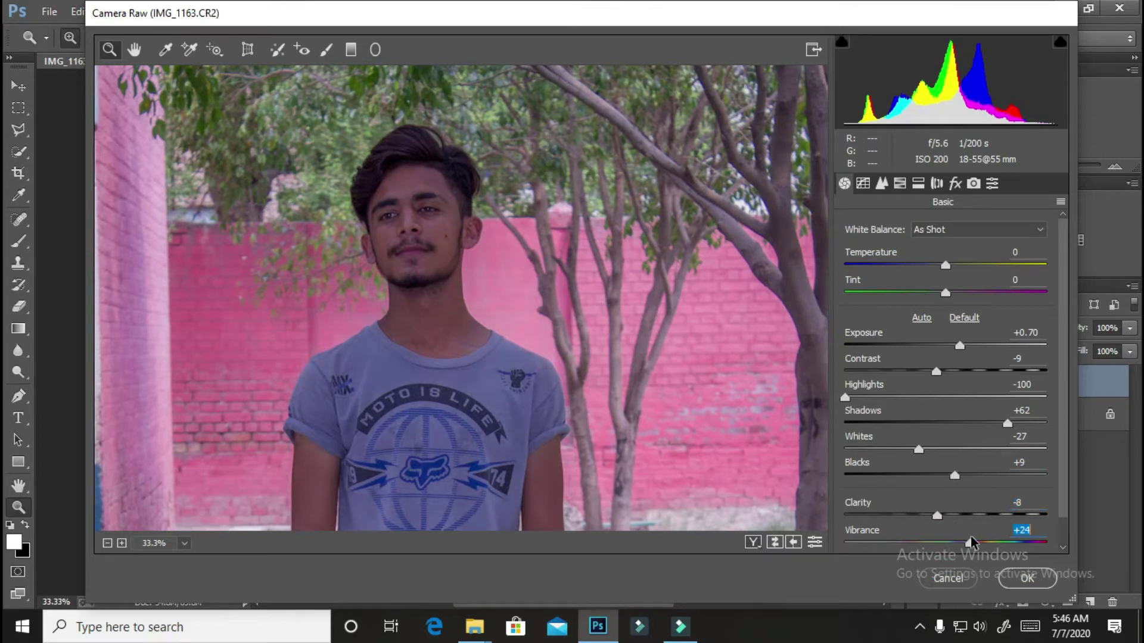
Step: Shift the HSL hues to Yellows -100, Greens -100, Purples -15 and Magentas +47
left_click(899, 183)
left_click(308, 331, "alt")
left_click(366, 292, "alt")
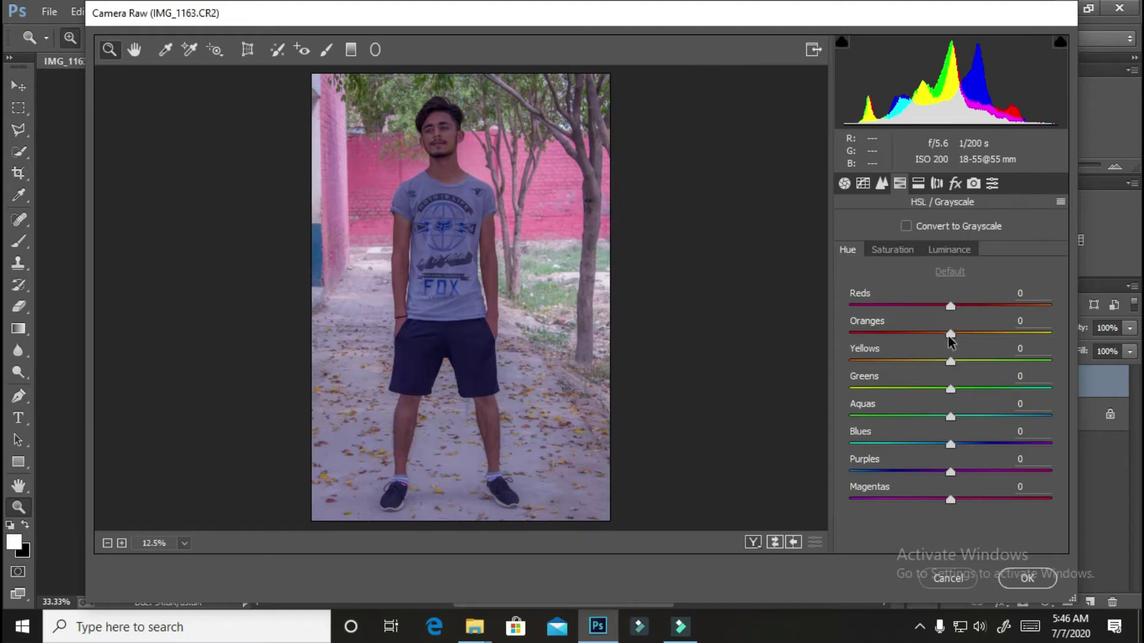
left_click(441, 146)
left_click(377, 169)
left_click(936, 332)
left_click_drag(935, 332, 961, 363)
double_click(953, 332)
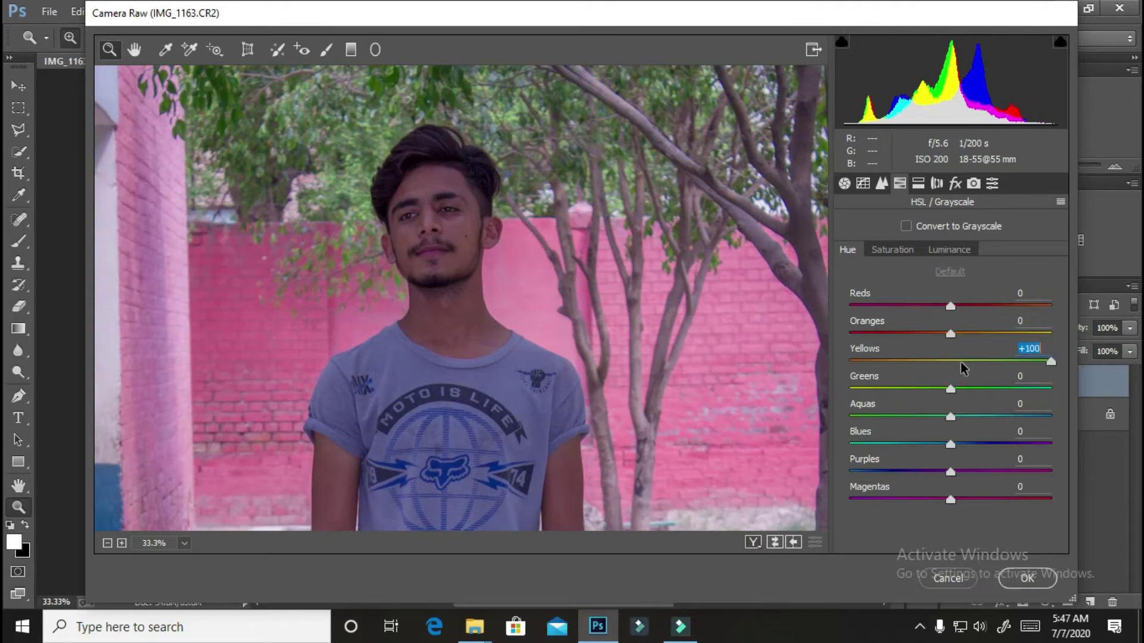
left_click_drag(838, 363, 715, 355)
left_click_drag(951, 390, 778, 370)
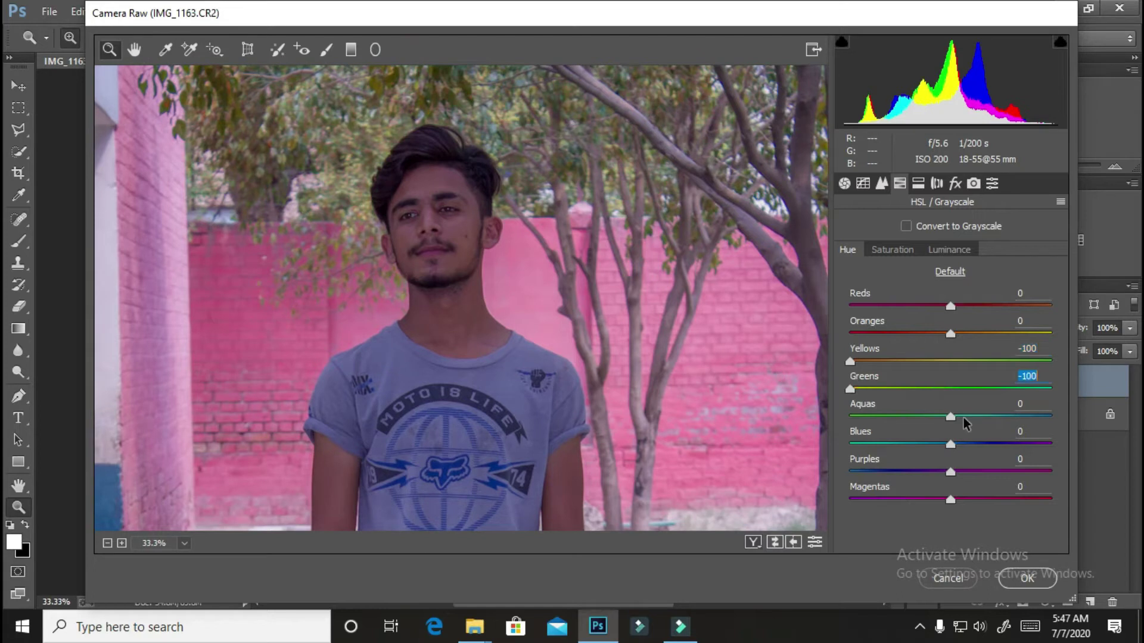
left_click(950, 498)
left_click_drag(1038, 507, 934, 466)
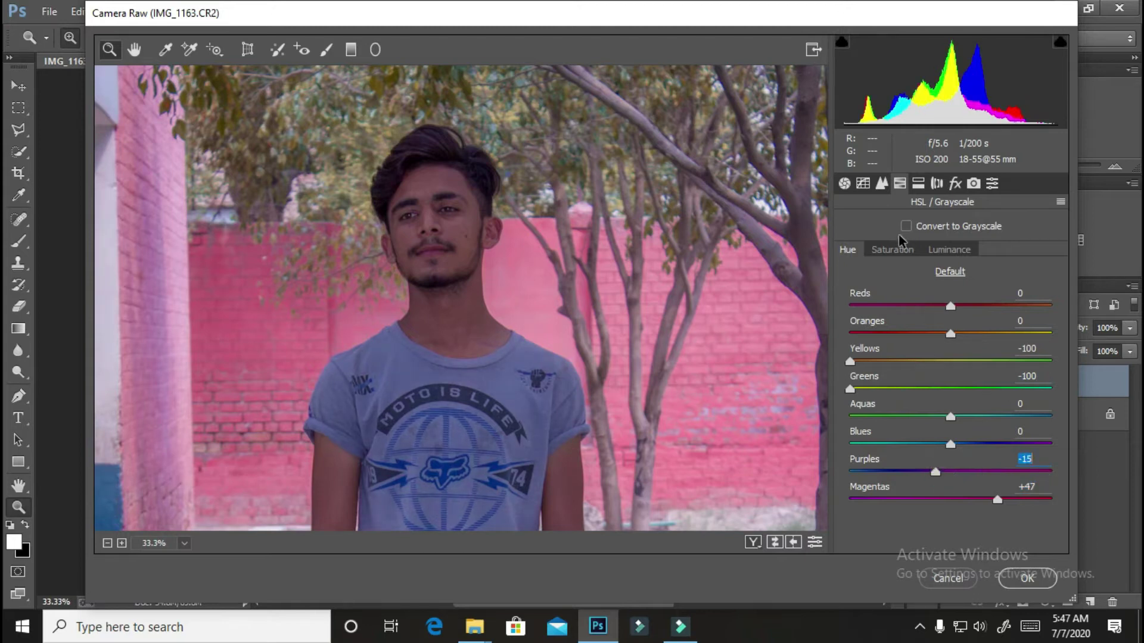
Step: Set the HSL saturation to Yellows +75, Aquas +100, Blues +14, Purples +36 and Magentas -25
left_click(892, 249)
left_click_drag(950, 417, 1100, 434)
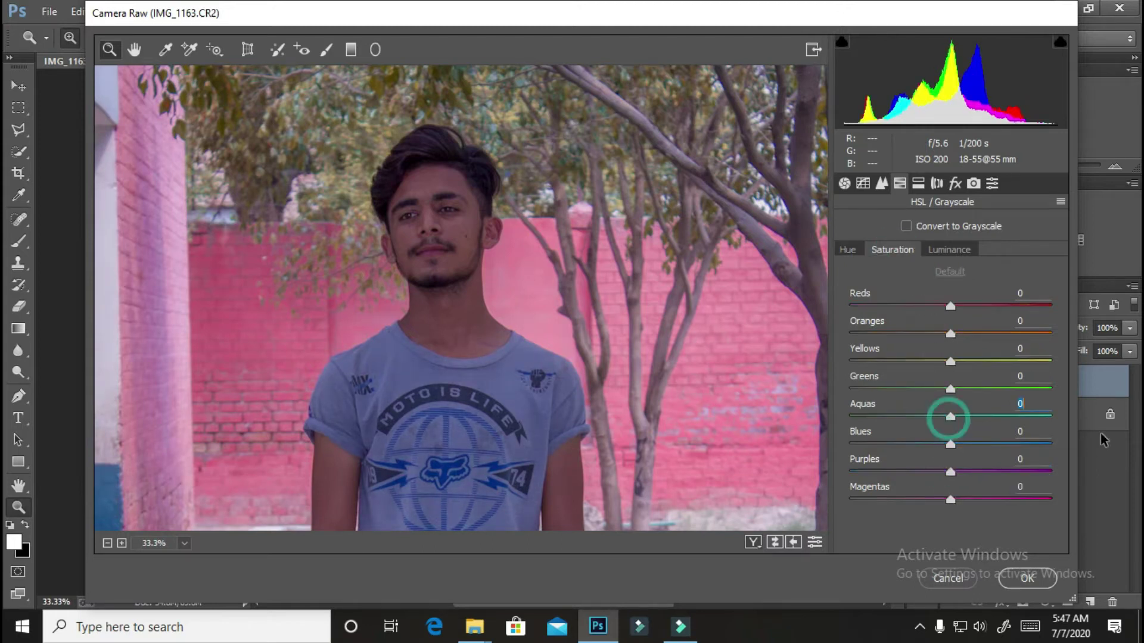
left_click_drag(967, 443, 861, 472)
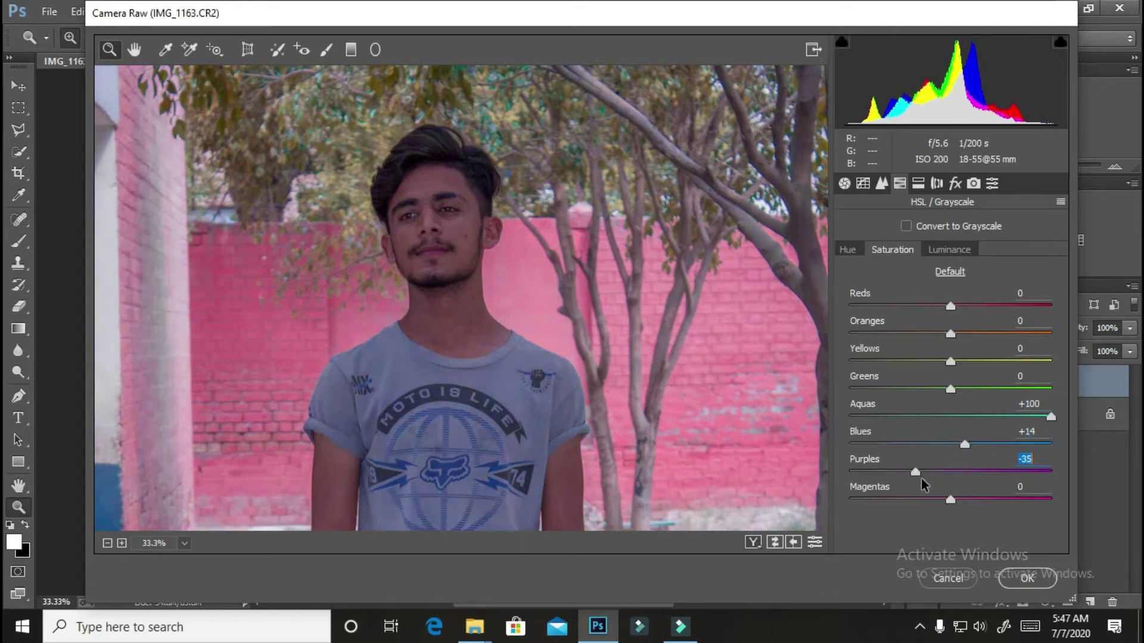
left_click_drag(996, 450, 1013, 458)
left_click_drag(966, 501, 927, 501)
left_click(986, 471)
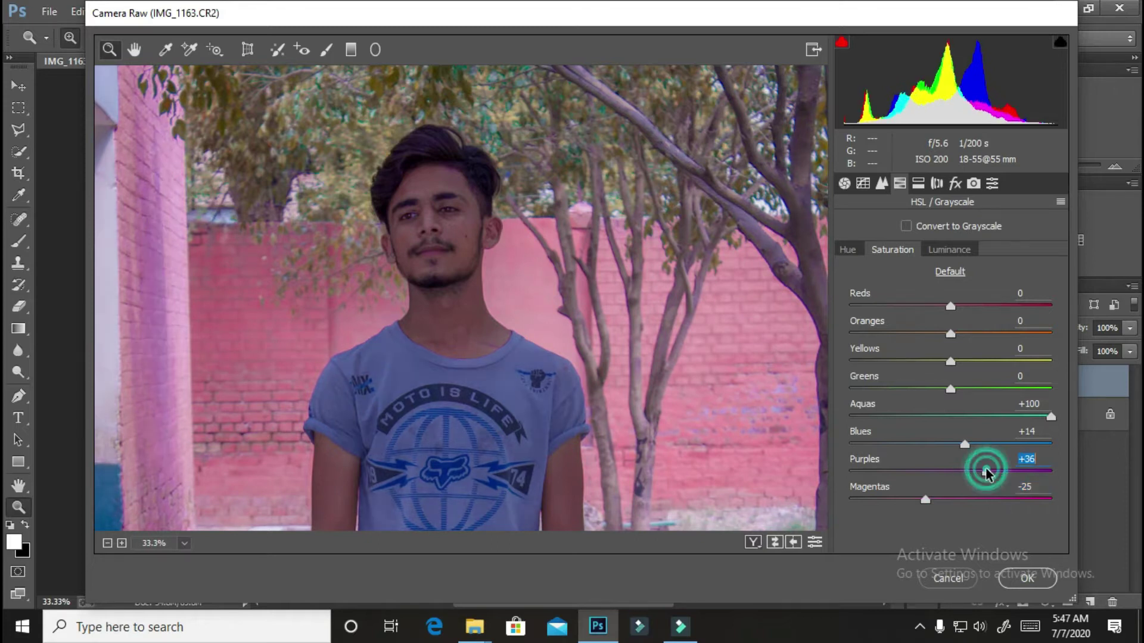
left_click(944, 249)
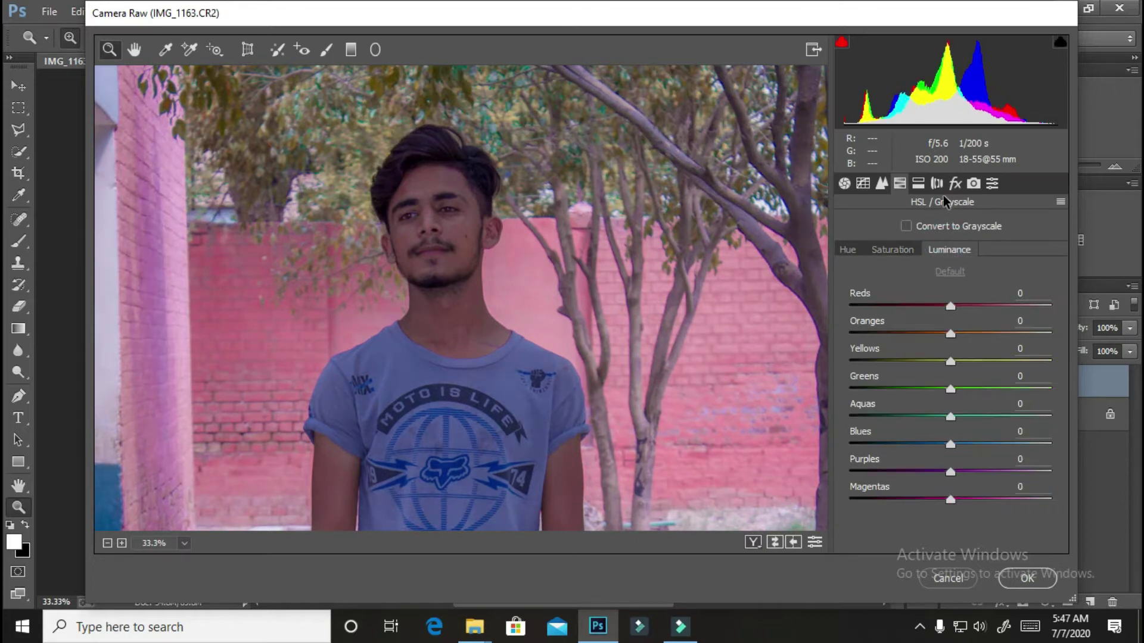
left_click(892, 249)
left_click_drag(968, 360, 1025, 360)
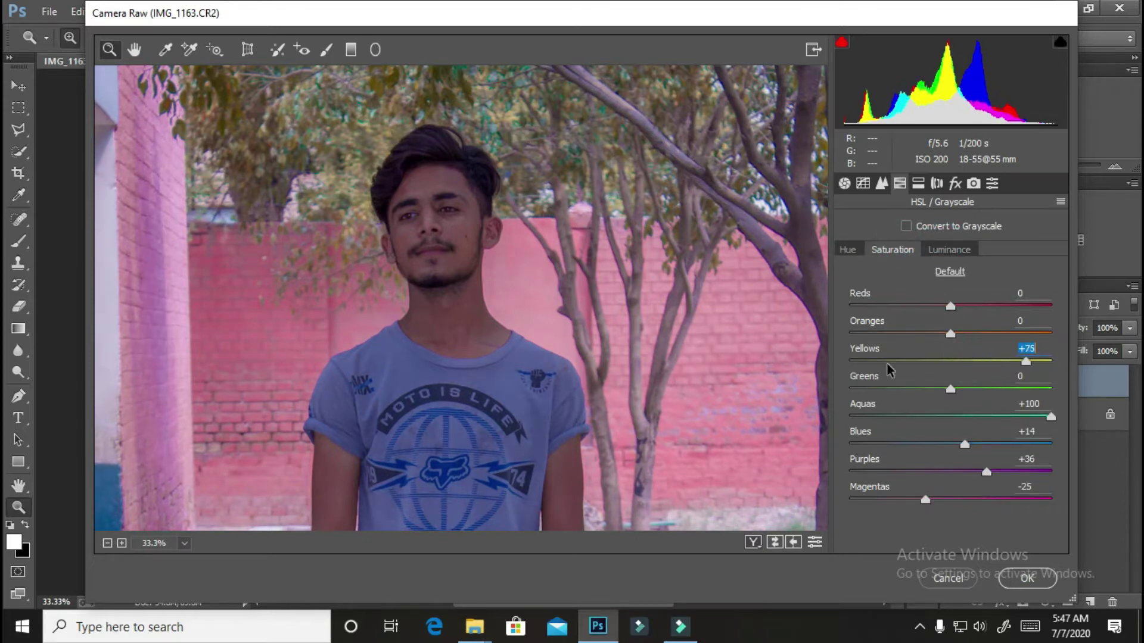
Step: Set the HSL luminance to Reds +100, Oranges +100, Yellows +41, Greens +11, Purples +48 and Magentas +46
left_click(953, 249)
left_click_drag(950, 361, 966, 392)
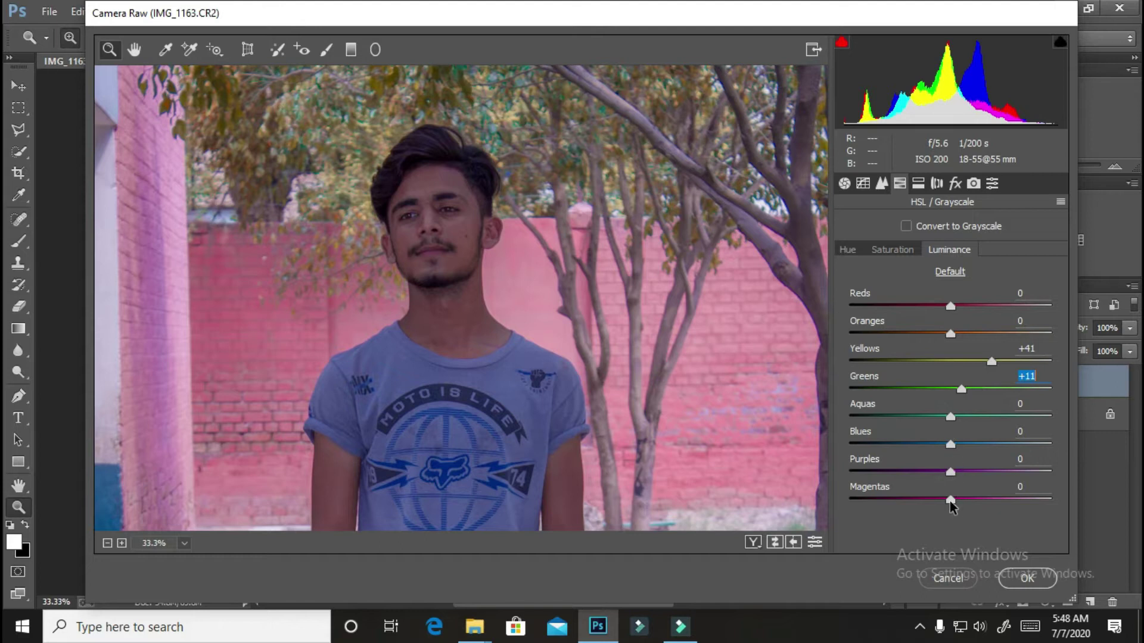
left_click_drag(976, 502, 995, 499)
left_click_drag(950, 306, 1068, 319)
left_click_drag(951, 335, 1052, 338)
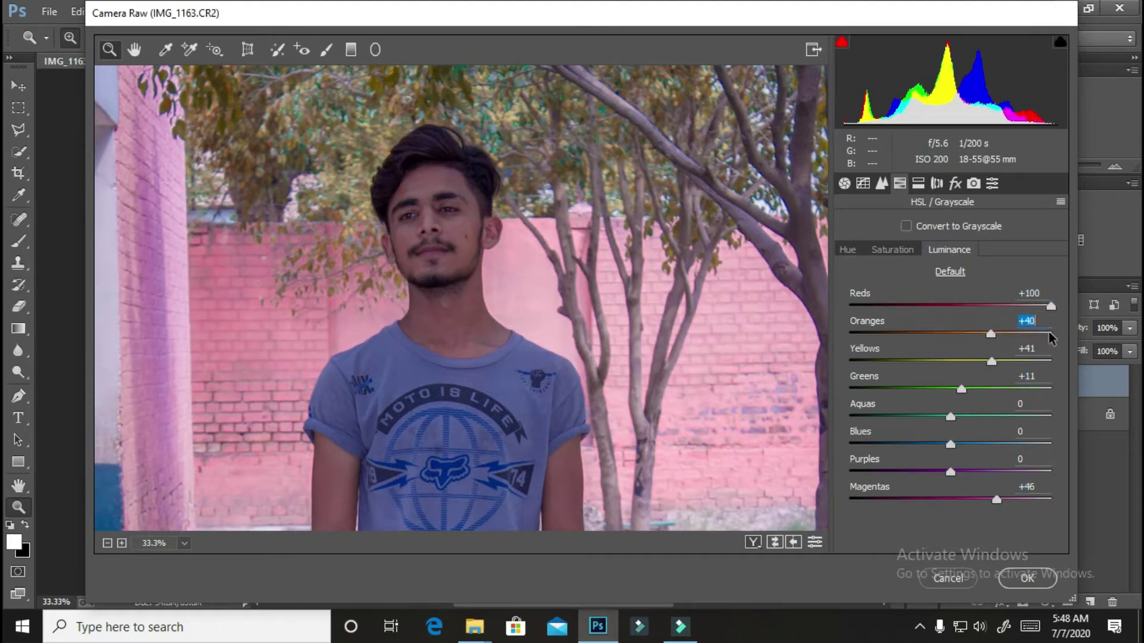
left_click_drag(950, 471, 1000, 470)
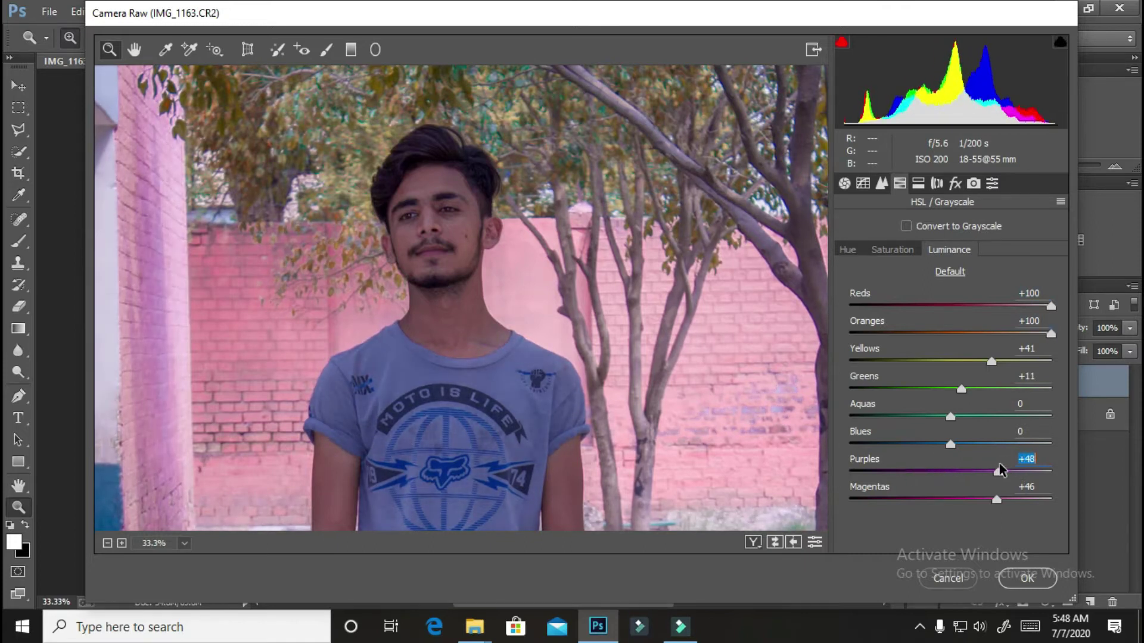
Step: Reduce the Oranges saturation to -15 and raise the basic Shadows adjustment to +96
left_click(417, 208)
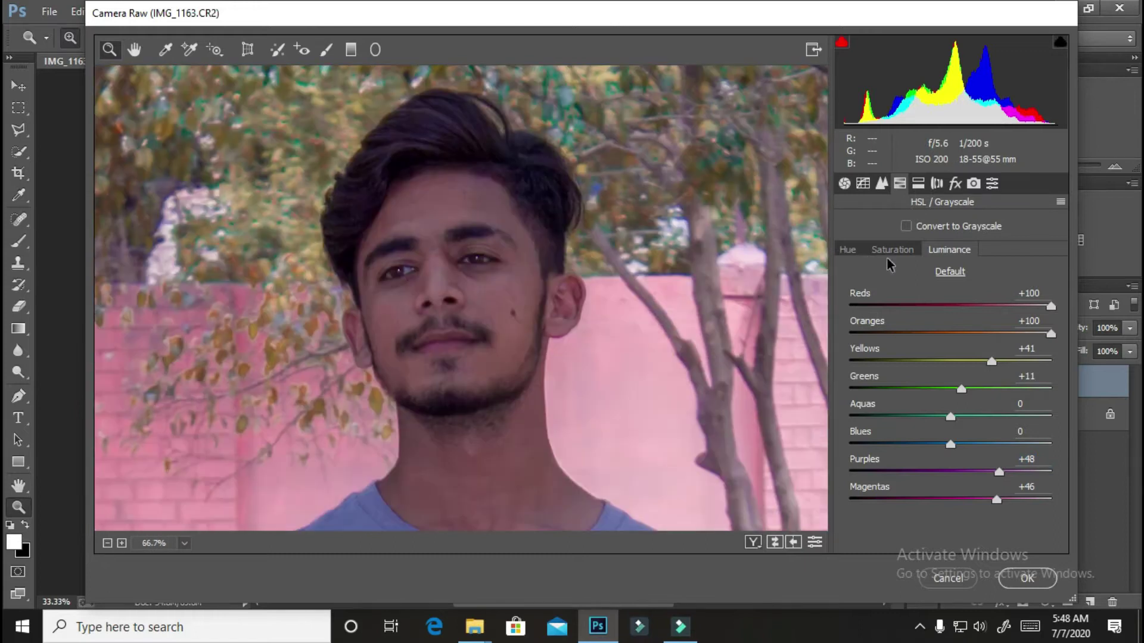
left_click(889, 252)
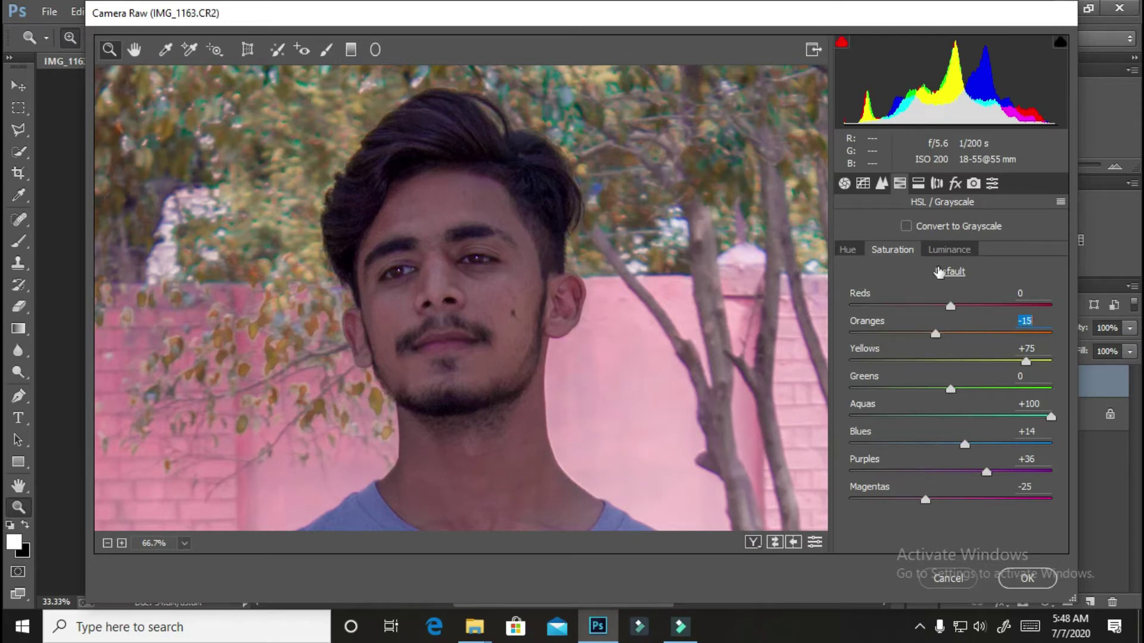
left_click(474, 257, "alt")
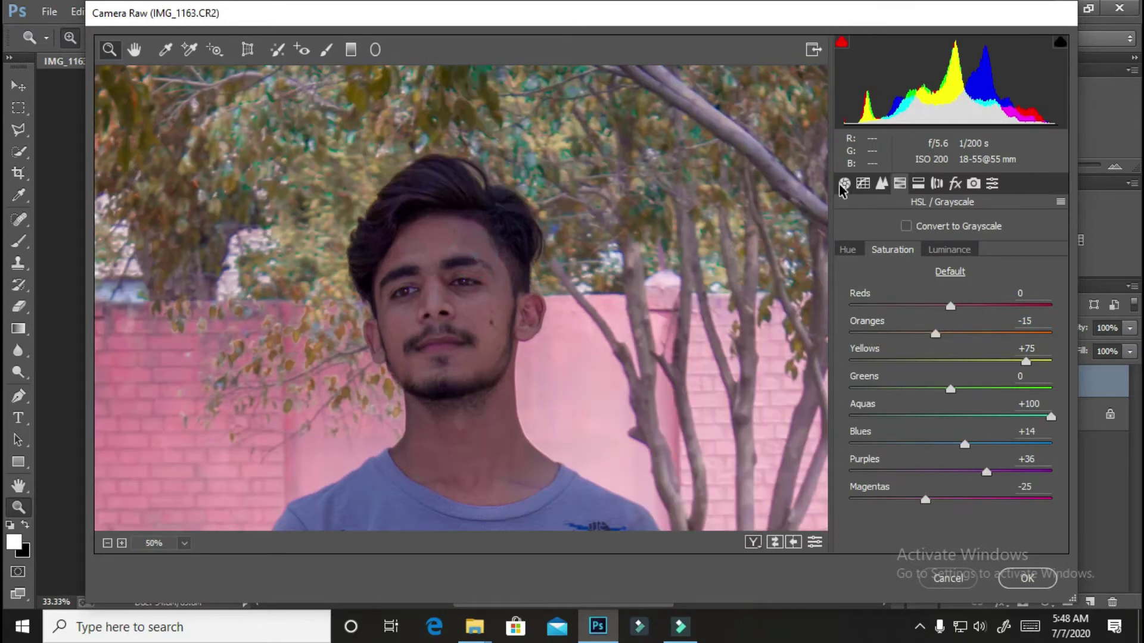
left_click(844, 183)
left_click_drag(1009, 421, 1045, 428)
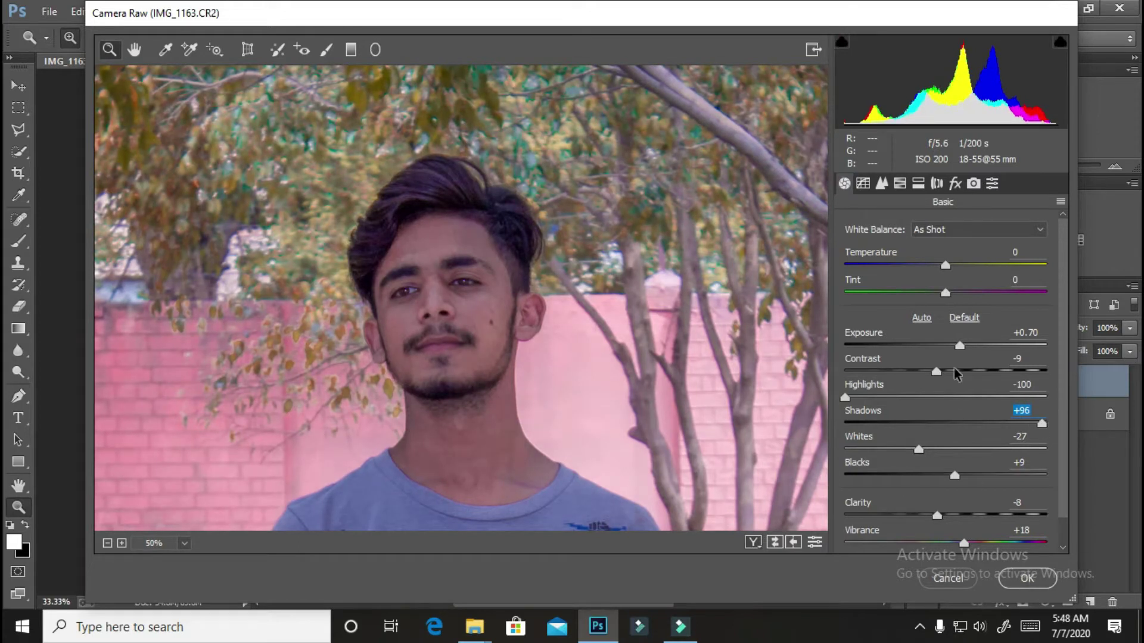
Step: Set the Luminance noise reduction to 5 and apply the Camera Raw adjustments
left_click(900, 184)
left_click(881, 183)
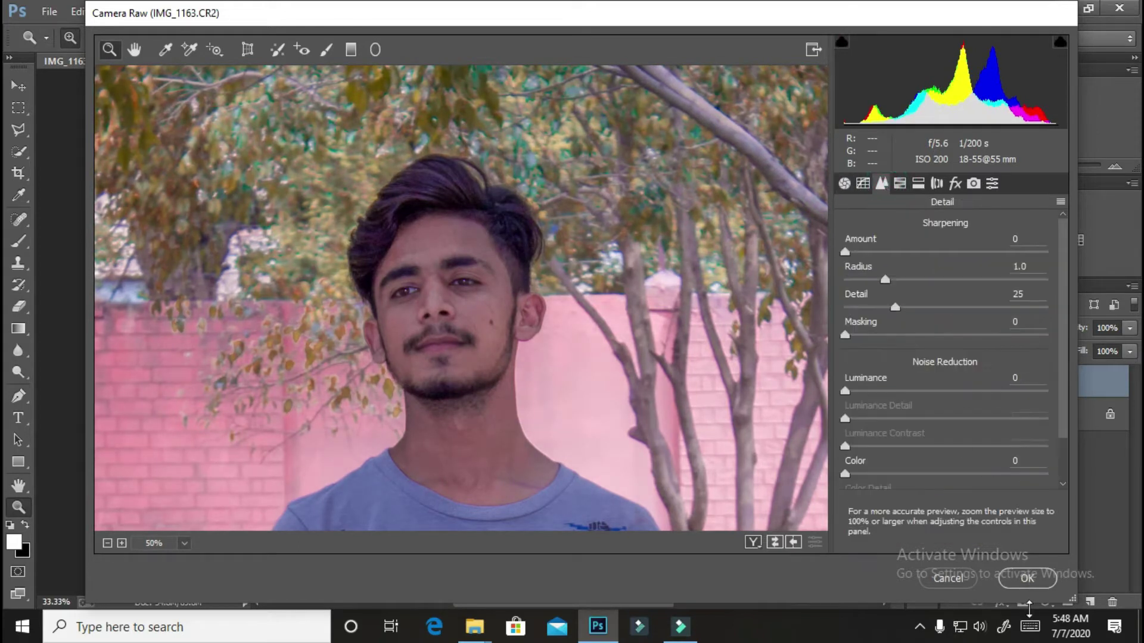
left_click_drag(846, 395, 861, 394)
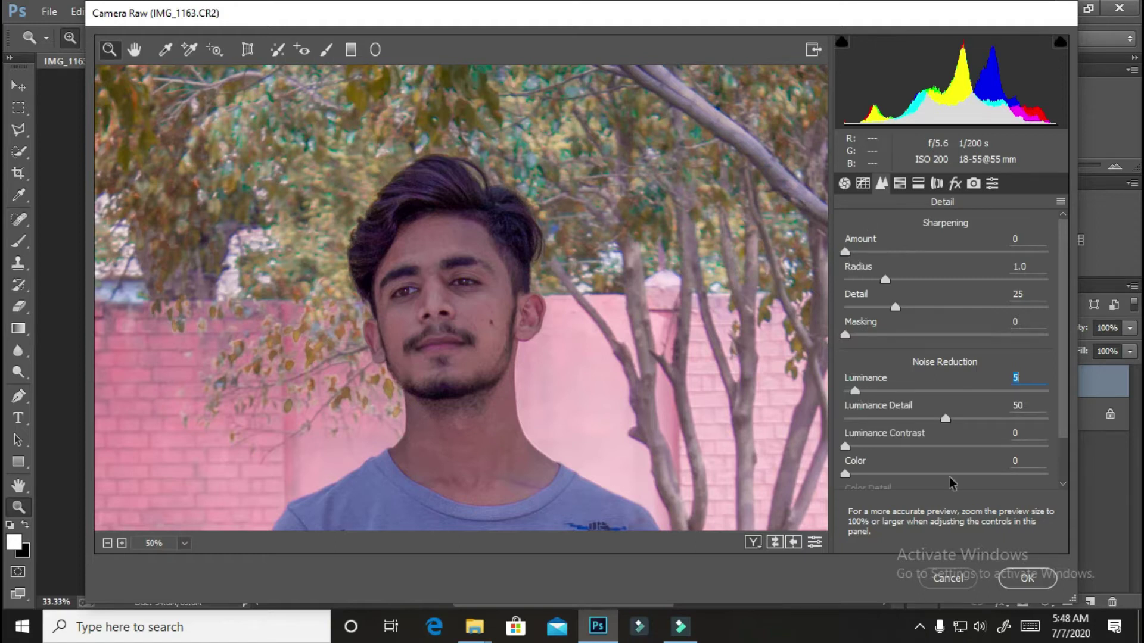
left_click(1010, 587)
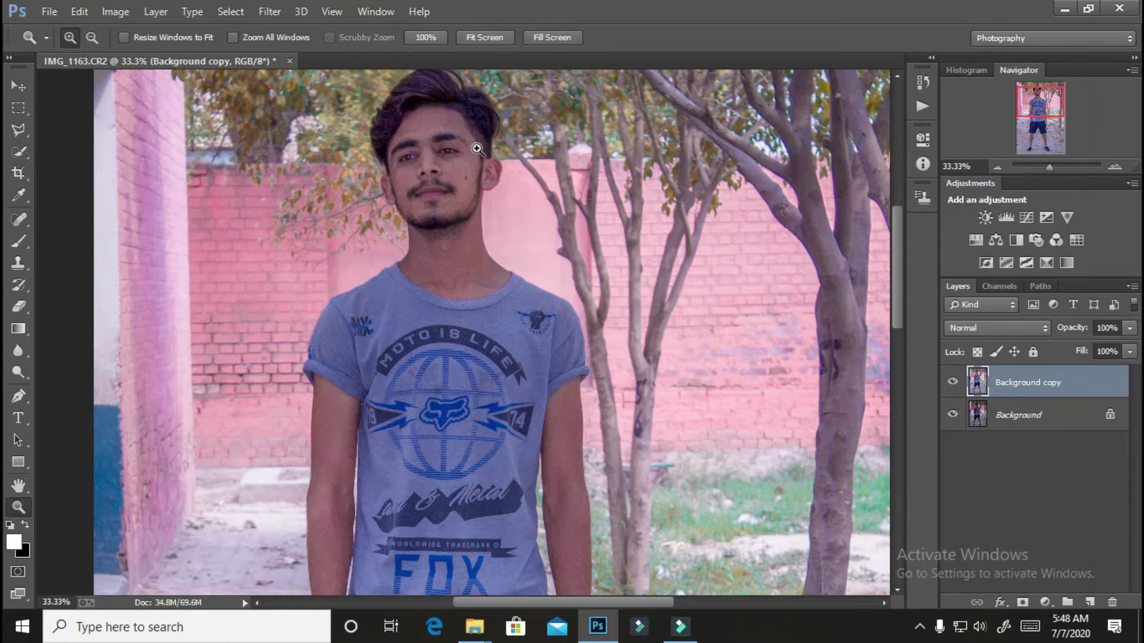
Step: Compare the whole edited photo with the original by hiding and showing the Background copy layer
left_click(477, 149, "alt")
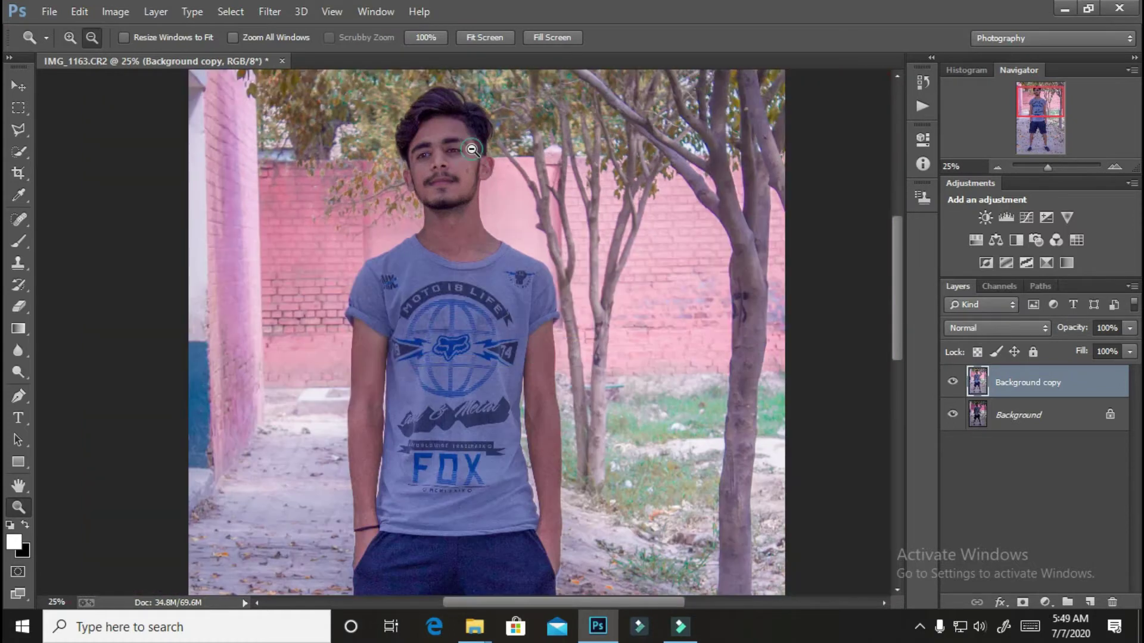
left_click(475, 149, "alt")
left_click(473, 150, "alt")
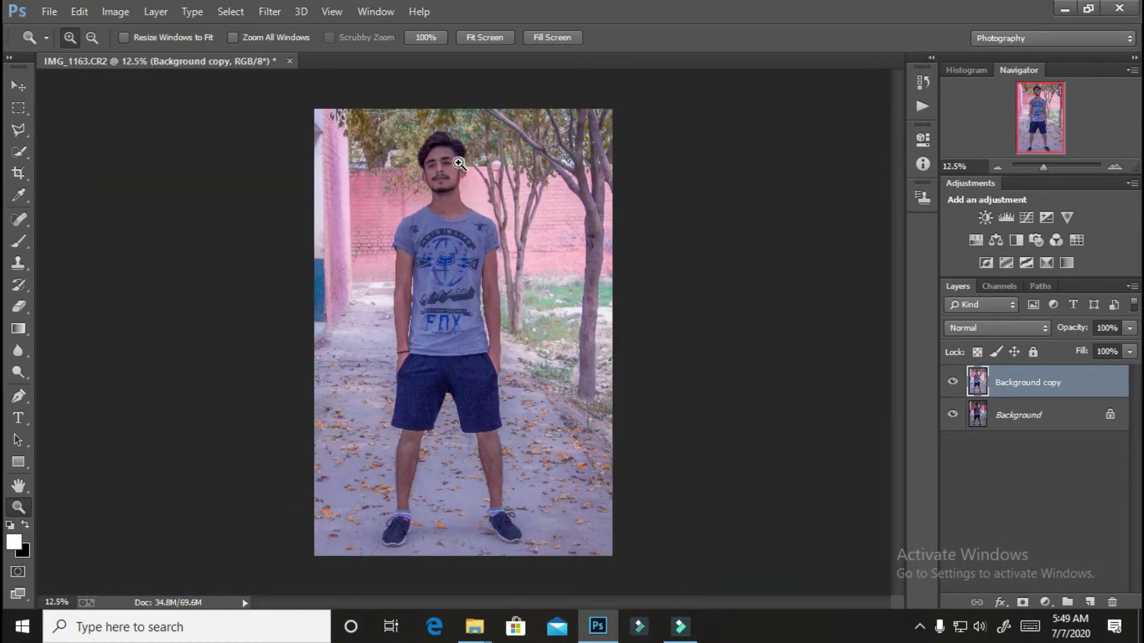
left_click(488, 37)
left_click(951, 382)
left_click(952, 382)
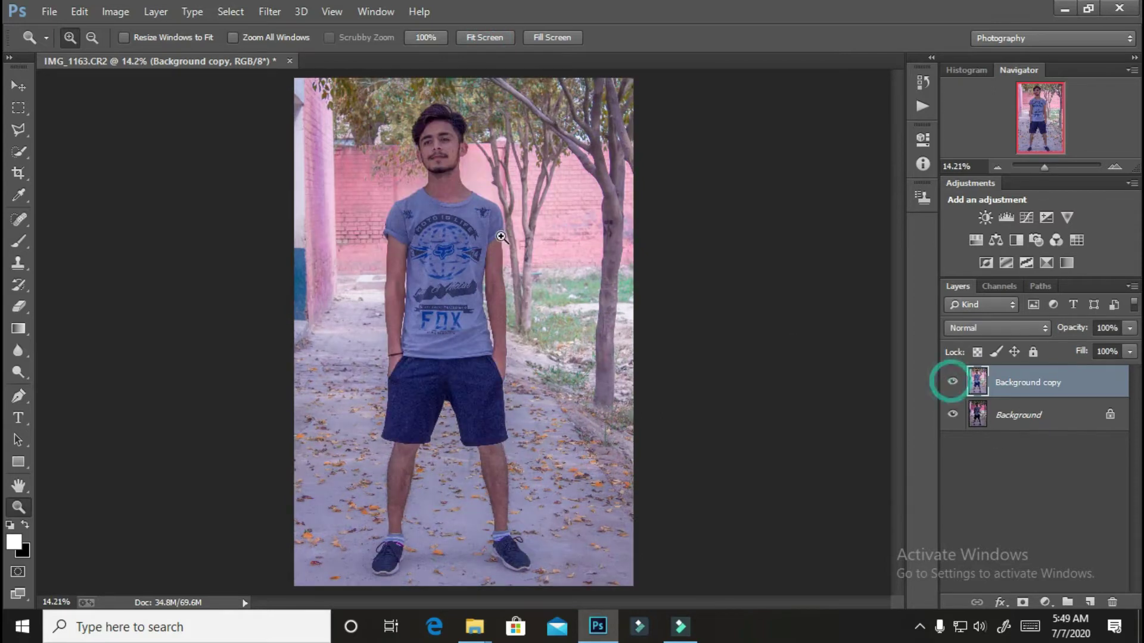
Step: Examine the man's face and hair up close in the edited photo
left_click(470, 140)
left_click(401, 160)
left_click(401, 158)
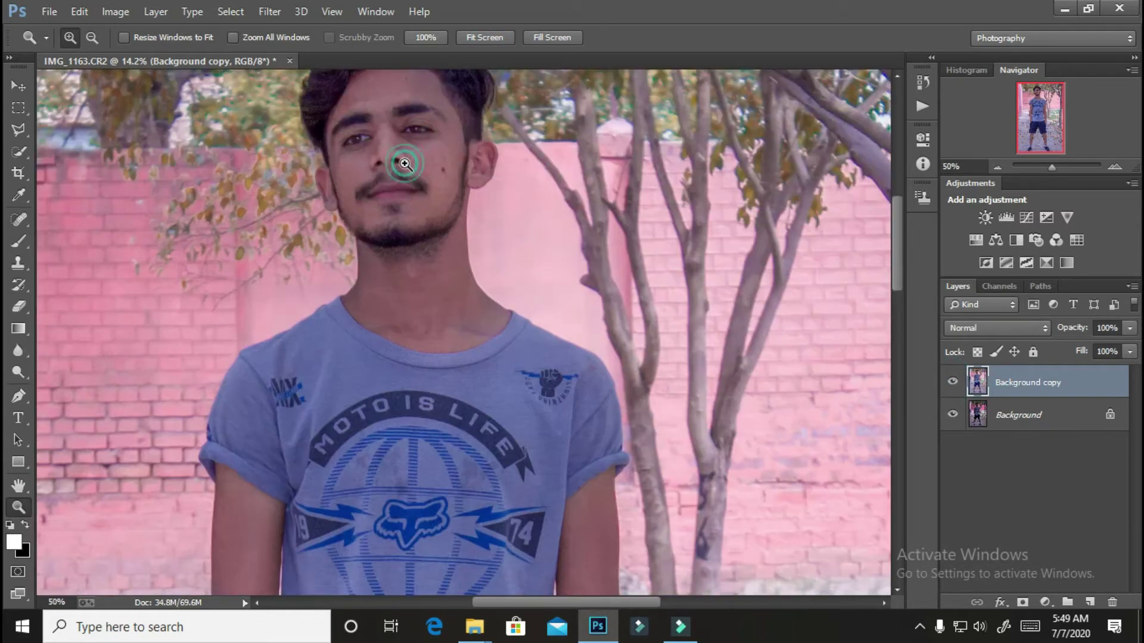
left_click(384, 140)
left_click(375, 130)
left_click_drag(374, 118, 455, 278)
left_click(467, 208)
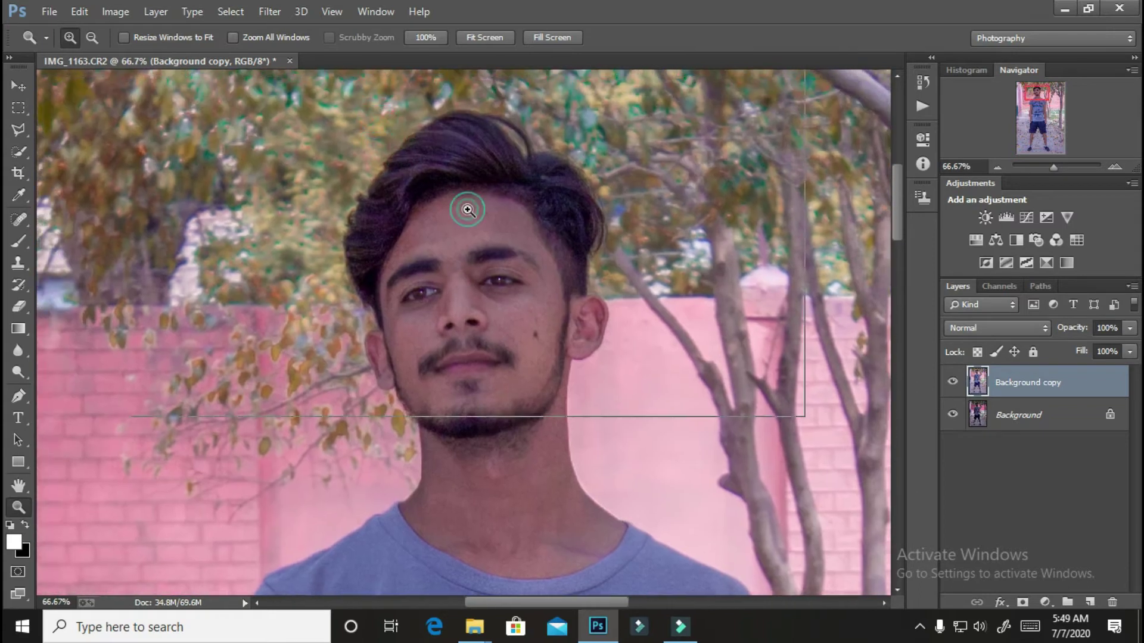
left_click(513, 155)
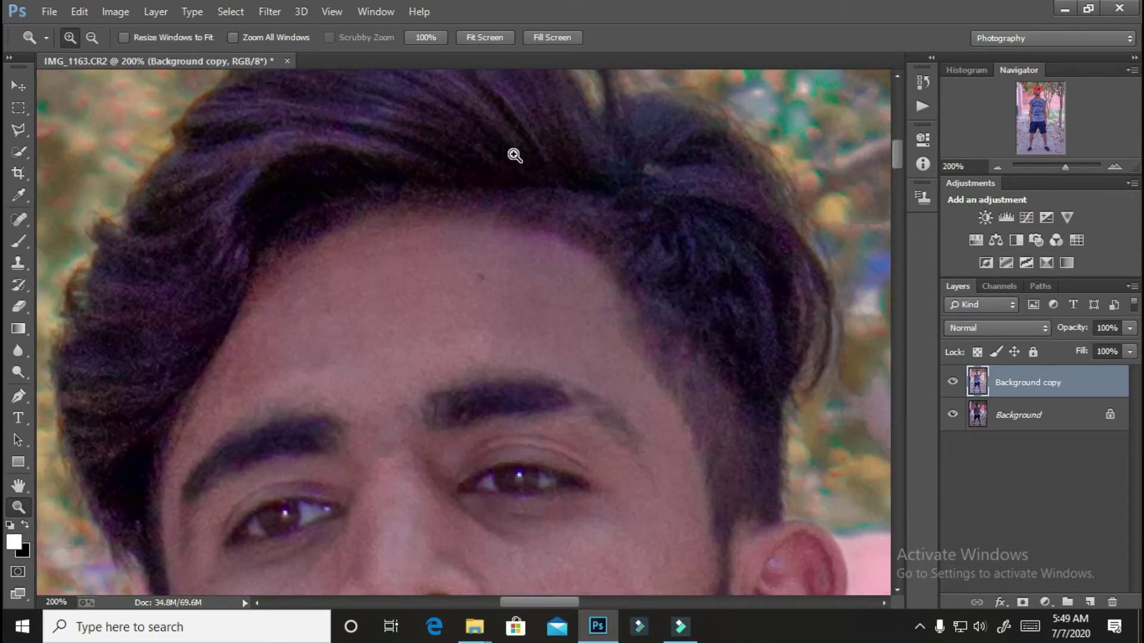
left_click(538, 194, "alt")
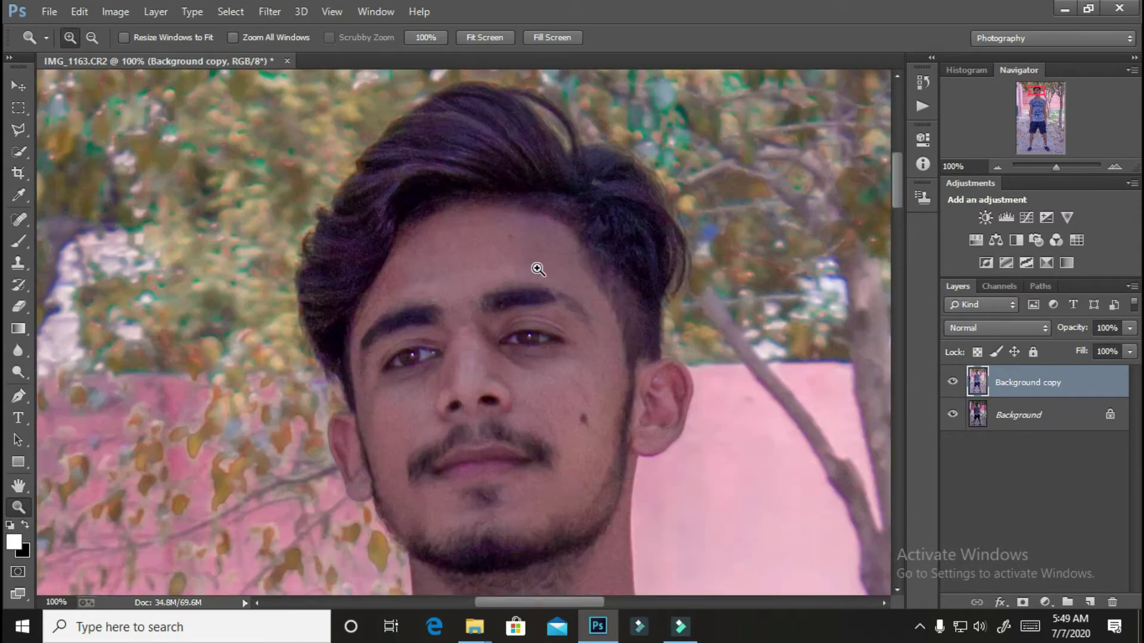
key("alt")
Step: Open the Liquify filter and push the top of the hair outward with a 250 px Forward Warp brush
left_click(269, 12)
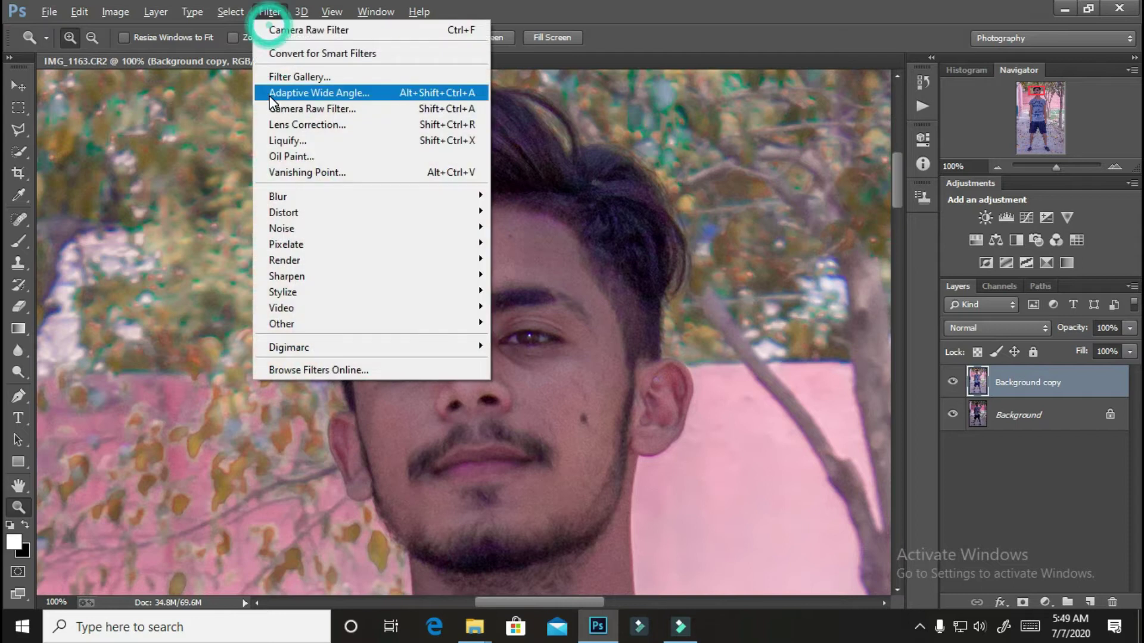
left_click(282, 142)
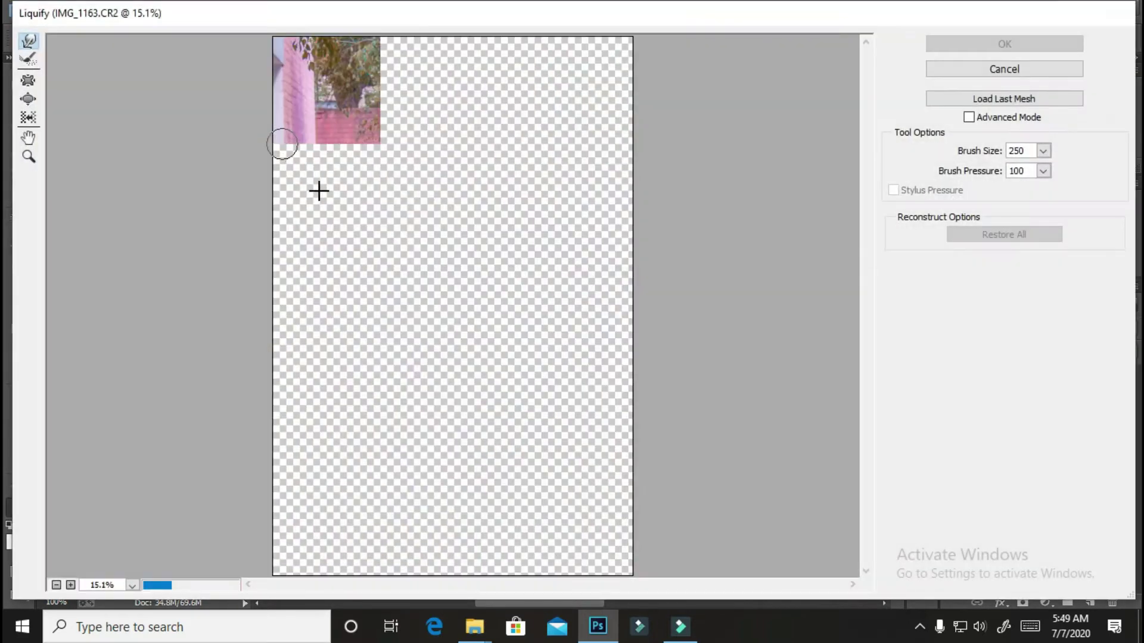
key("z")
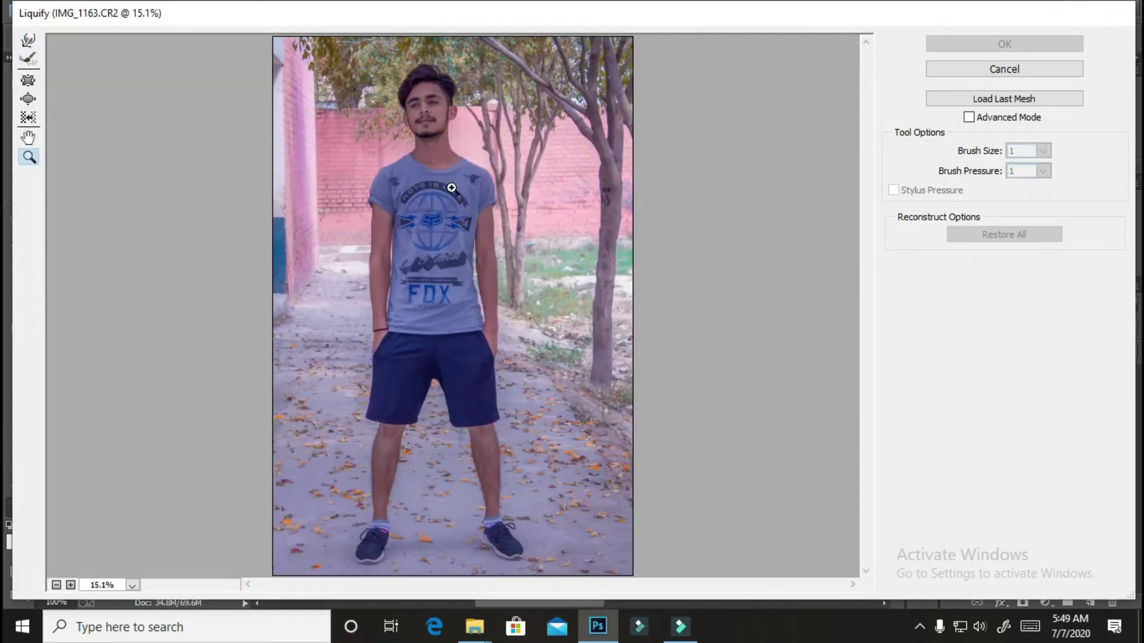
left_click_drag(426, 103, 508, 164)
left_click_drag(222, 169, 630, 495)
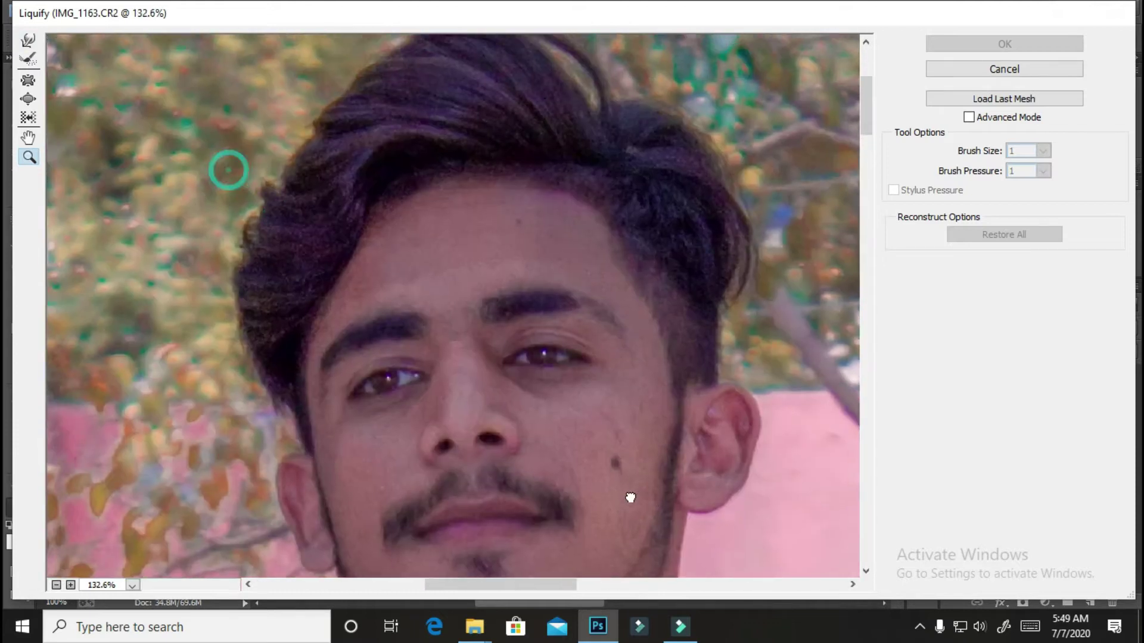
left_click_drag(608, 317, 658, 476)
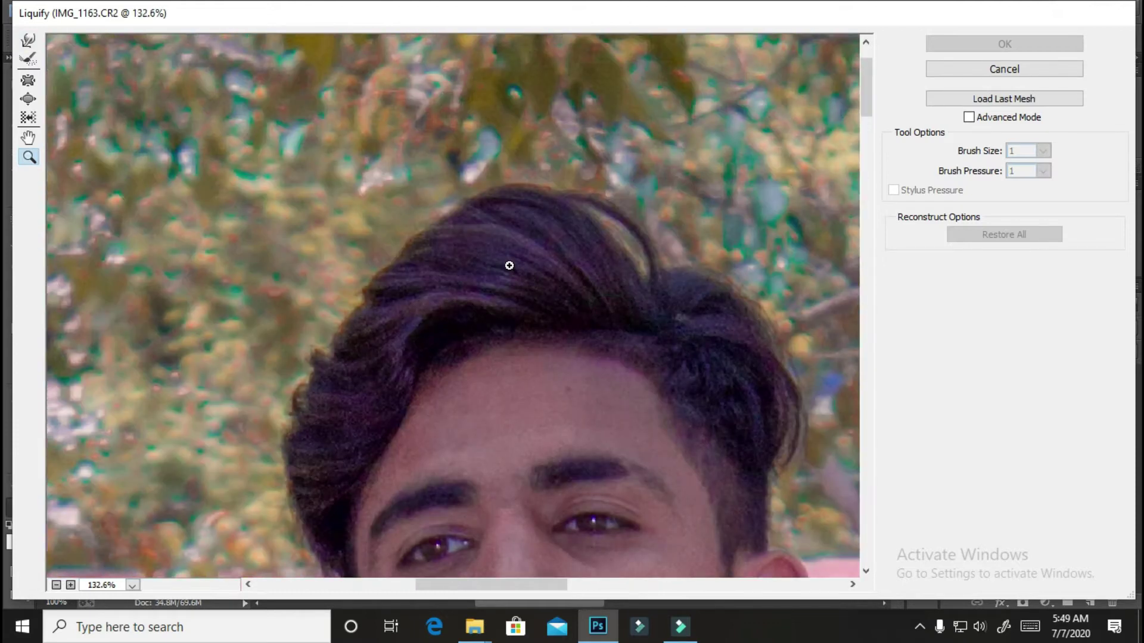
left_click(28, 40)
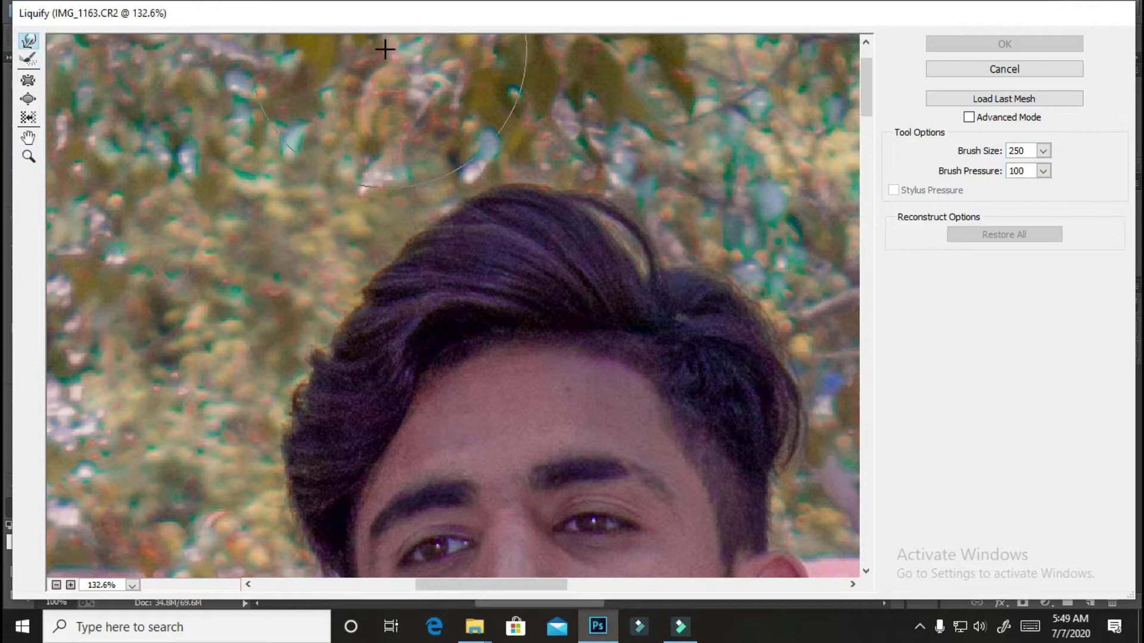
left_click_drag(603, 204, 649, 196)
mouse_move(431, 253)
left_mouse_down()
mouse_move(295, 337)
mouse_move(262, 329)
mouse_move(361, 266)
mouse_move(319, 225)
mouse_move(453, 181)
mouse_move(455, 162)
mouse_move(615, 167)
mouse_move(682, 261)
mouse_move(727, 232)
left_mouse_up()
Step: Reshape the left-hand edge of the hair with a smaller Forward Warp brush and raise its top with a larger one
key("bracketleft")
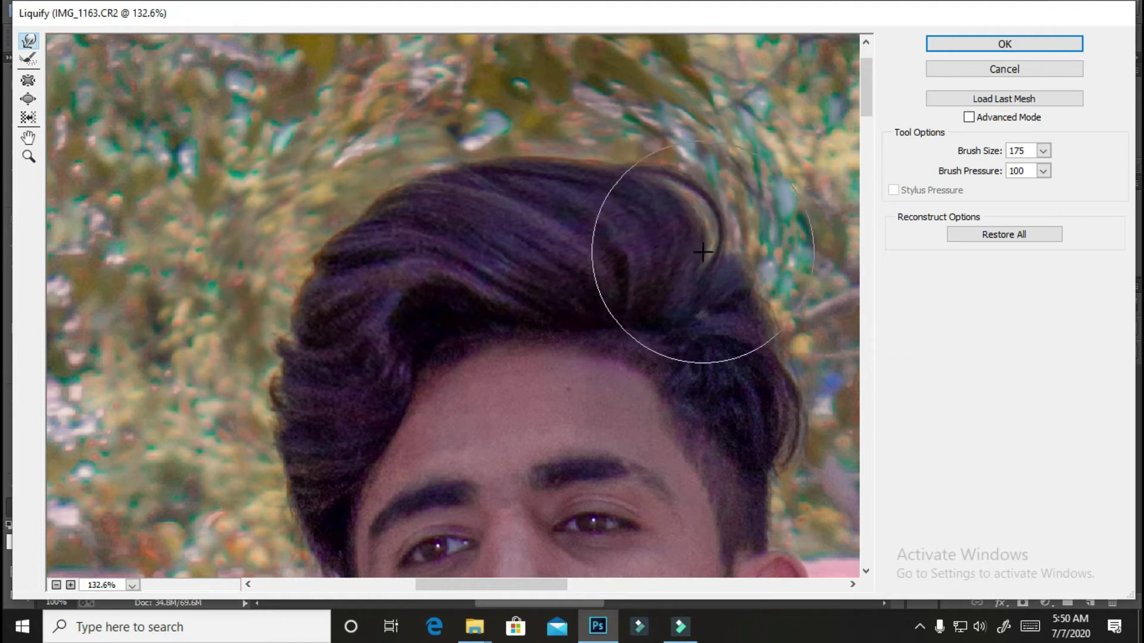
key("bracketleft")
left_click_drag(293, 337, 284, 274)
scroll(280, 288, "down", 3)
key("ctrl+minus")
key("ctrl+minus")
key("bracketright")
key("bracketright")
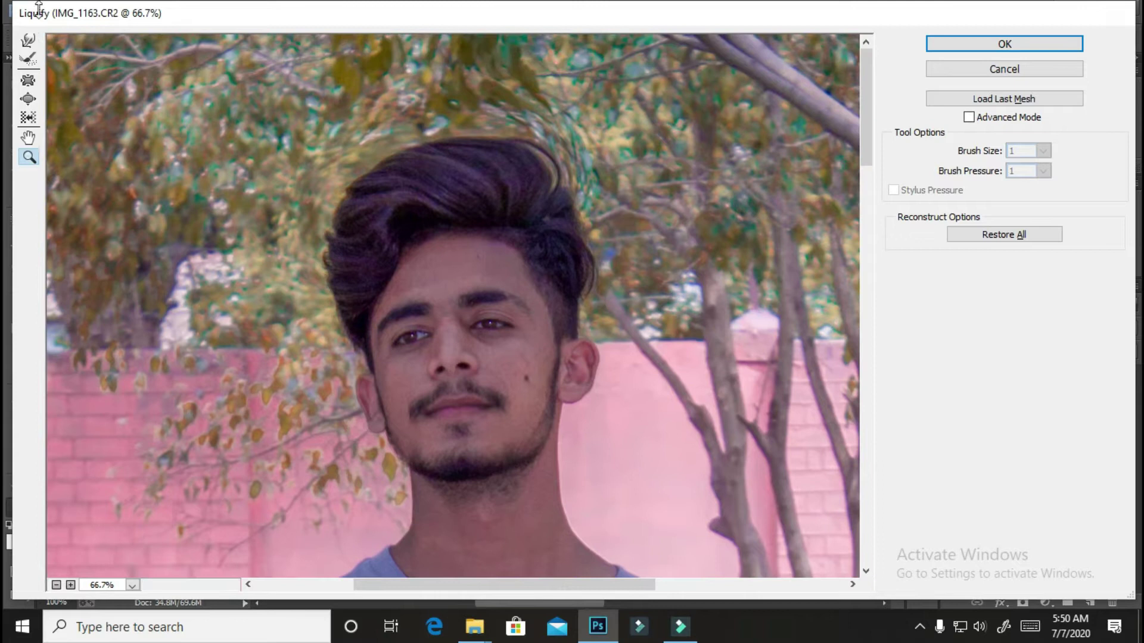
key("bracketright")
key("bracketright")
mouse_move(489, 151)
left_mouse_down()
mouse_move(504, 139)
mouse_move(436, 142)
left_mouse_up()
Step: Pull in the right-hand edge of the hair with a 175 px Forward Warp brush and apply the Liquify changes
key("bracketleft")
key("bracketleft")
key("bracketleft")
key("bracketleft")
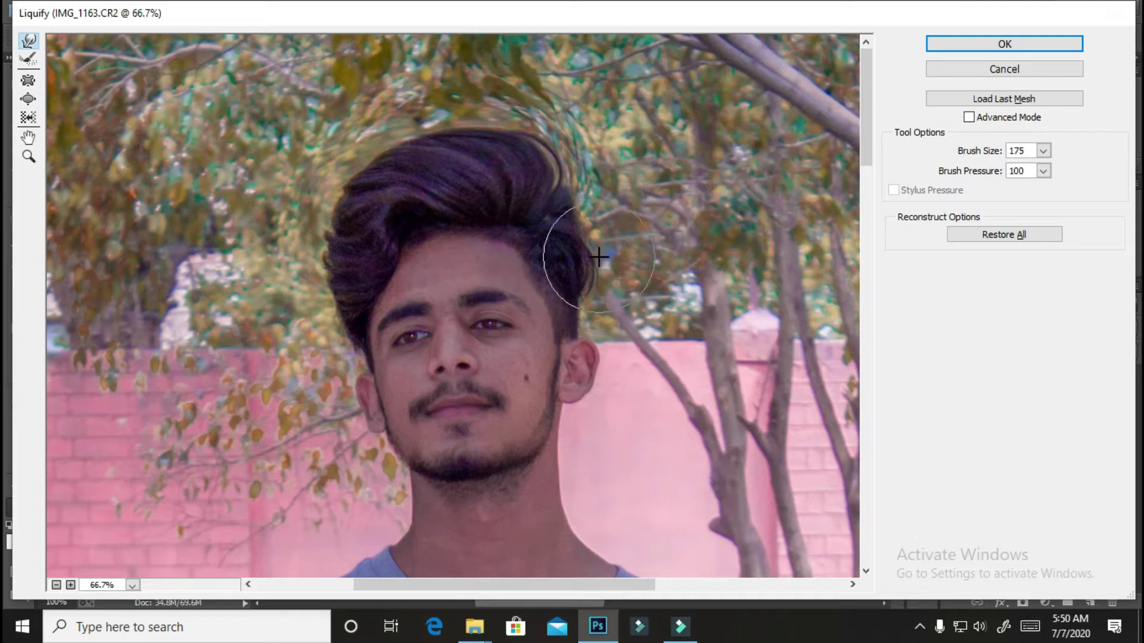
left_click_drag(604, 274, 594, 274)
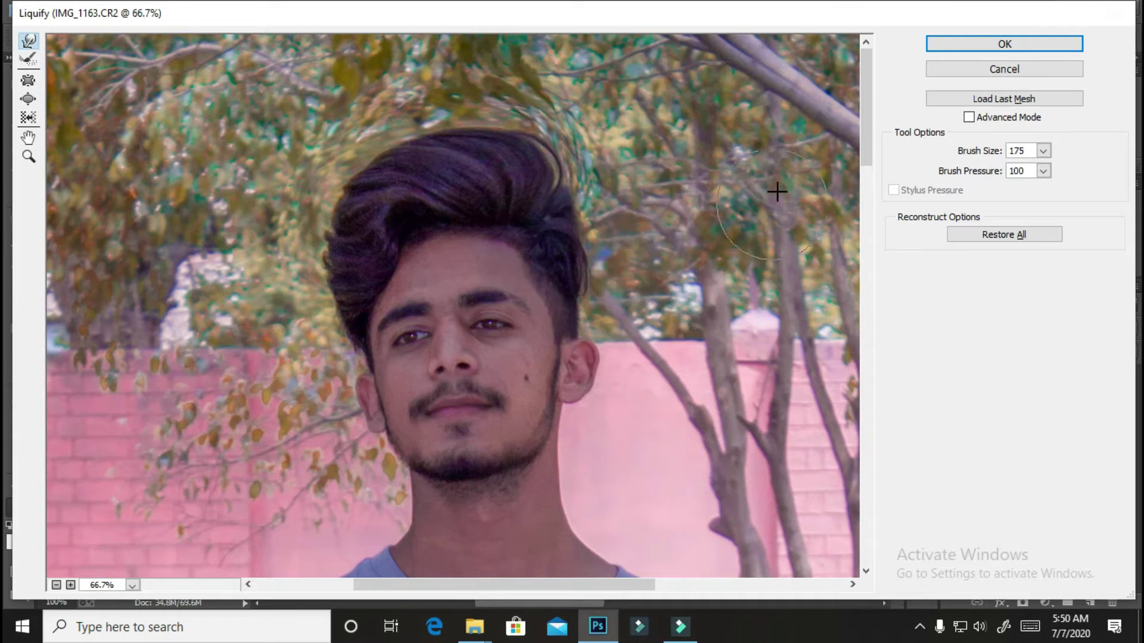
scroll(692, 208, "down", 3)
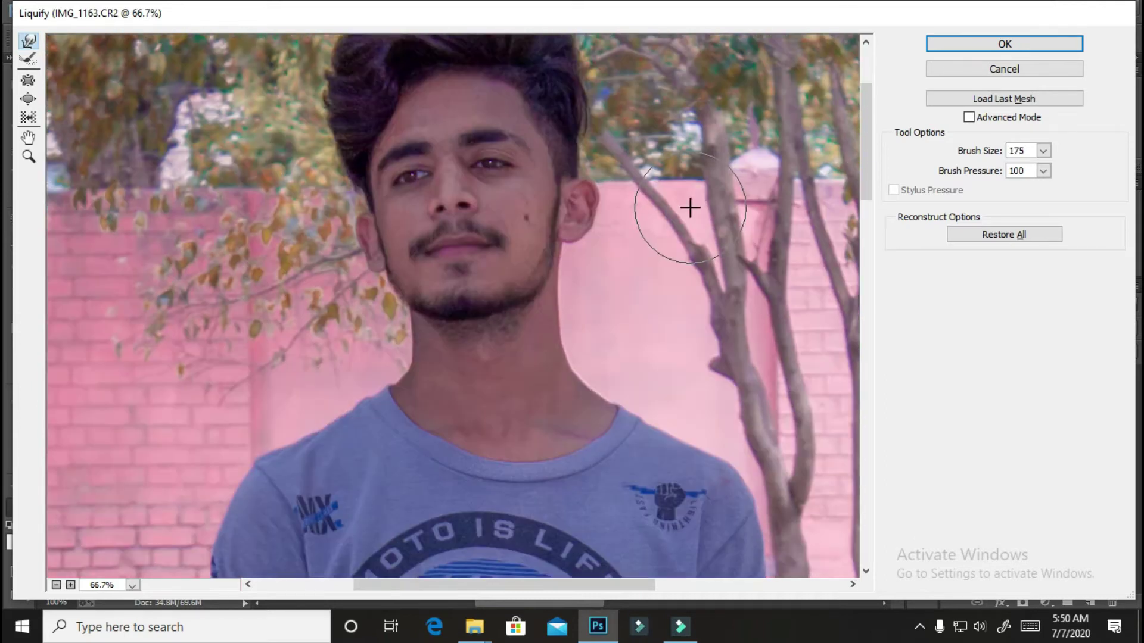
key("Return")
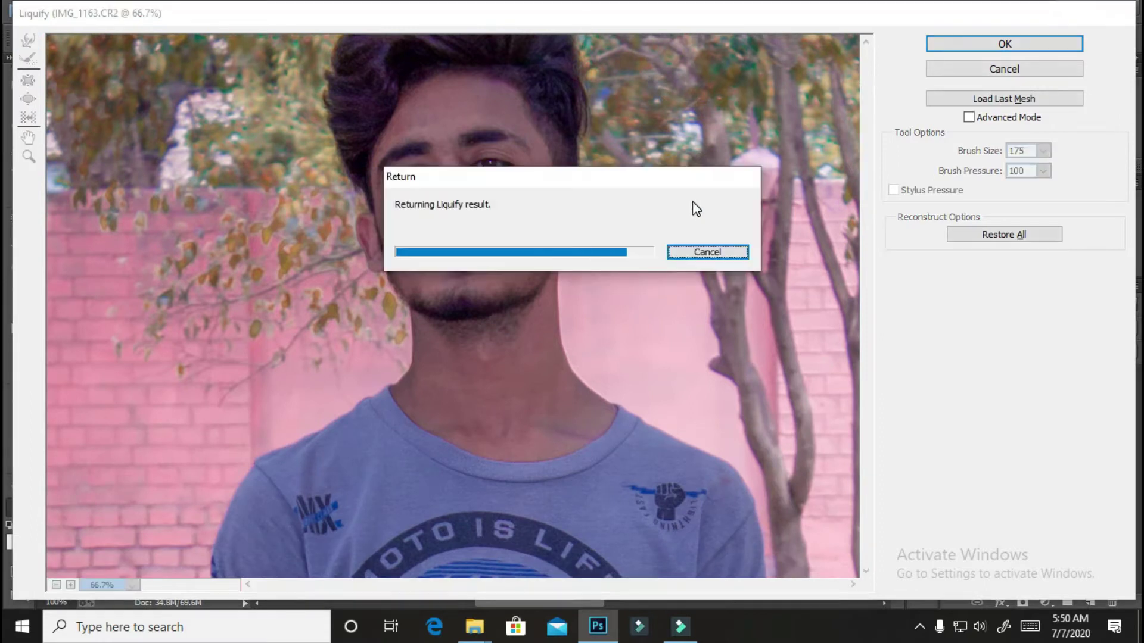
Step: Compare the reshaped hair with the original by hiding and showing the Background copy layer
scroll(608, 249, "down", 6)
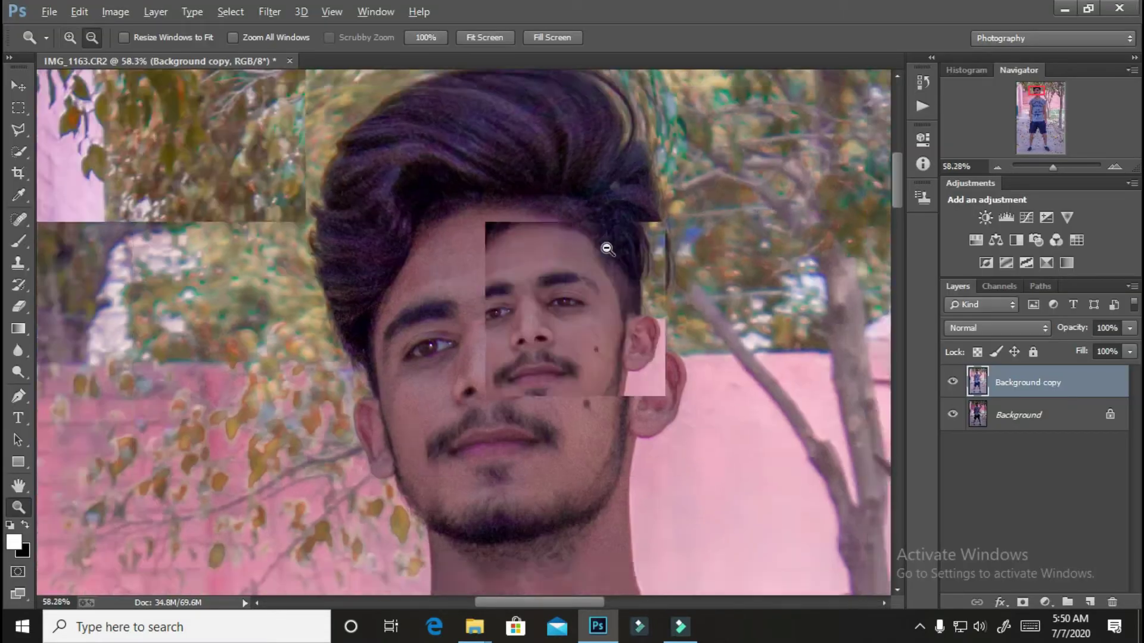
scroll(661, 288, "up", 3)
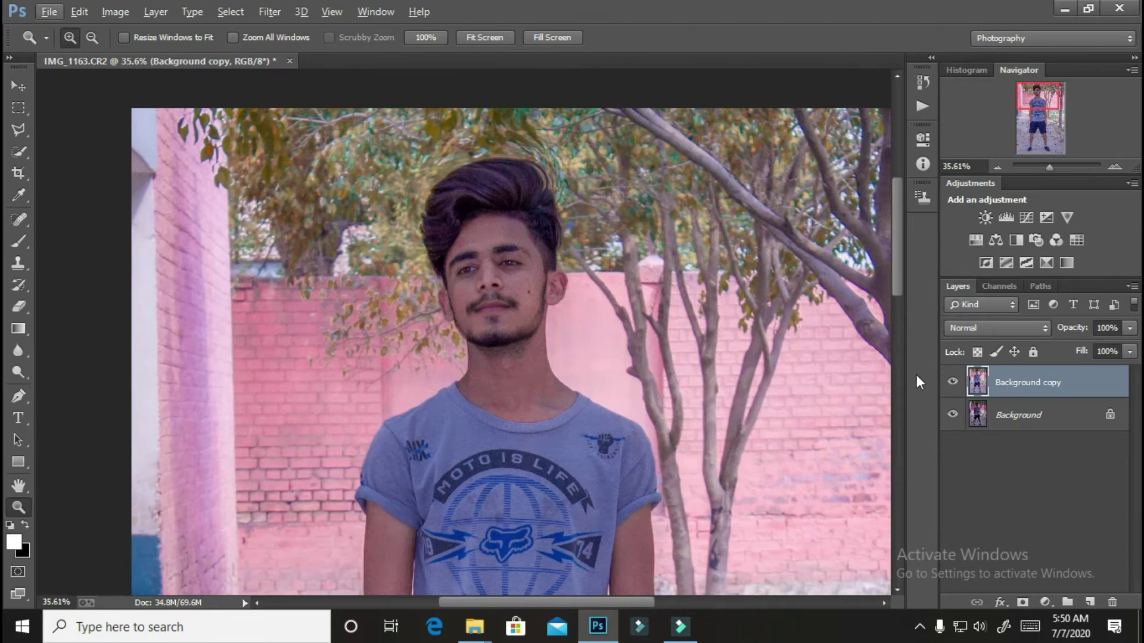
left_click(957, 381)
left_click(957, 381)
Step: Smooth the forehead skin using the Mixer Brush at size 70 with 11% wet, 75% load and 91% mix
scroll(522, 198, "up", 4)
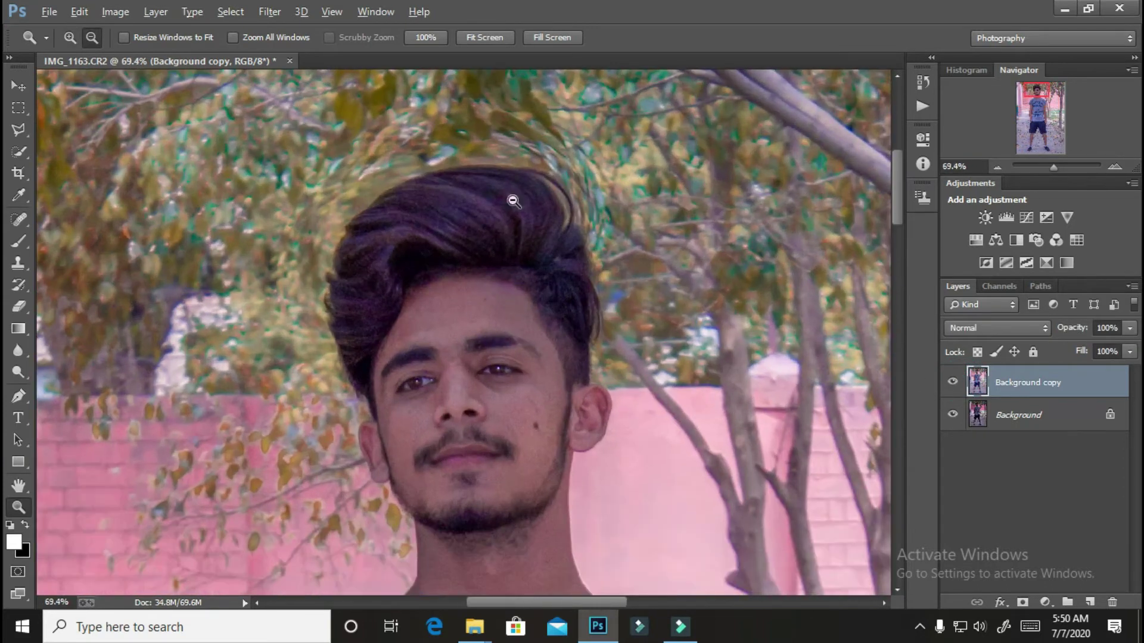
scroll(508, 306, "up", 6)
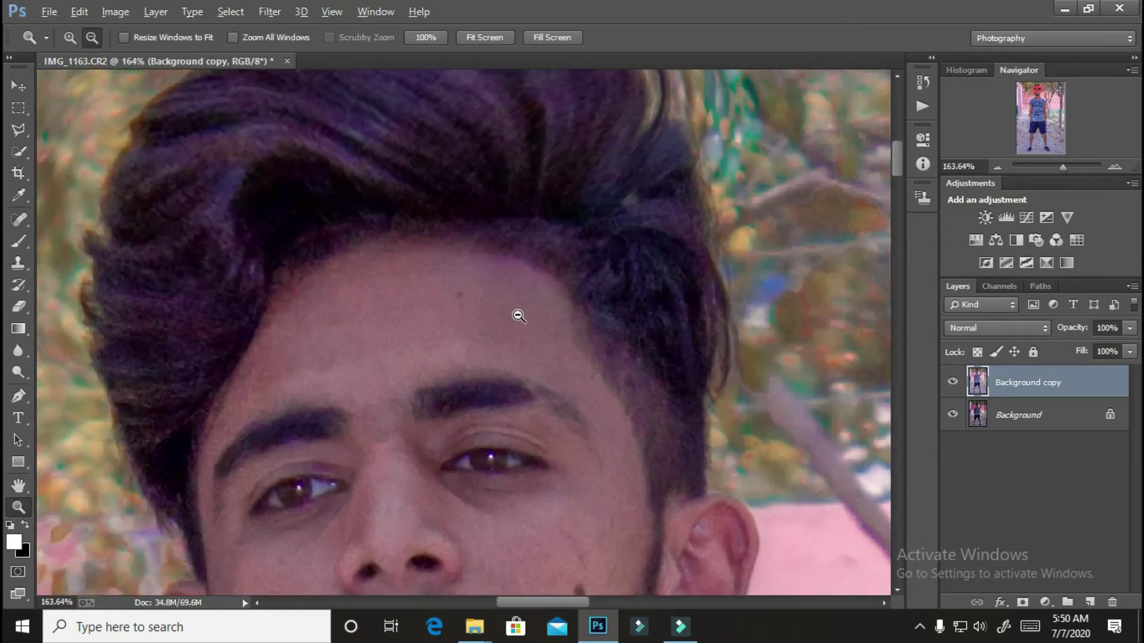
scroll(329, 207, "up", 1)
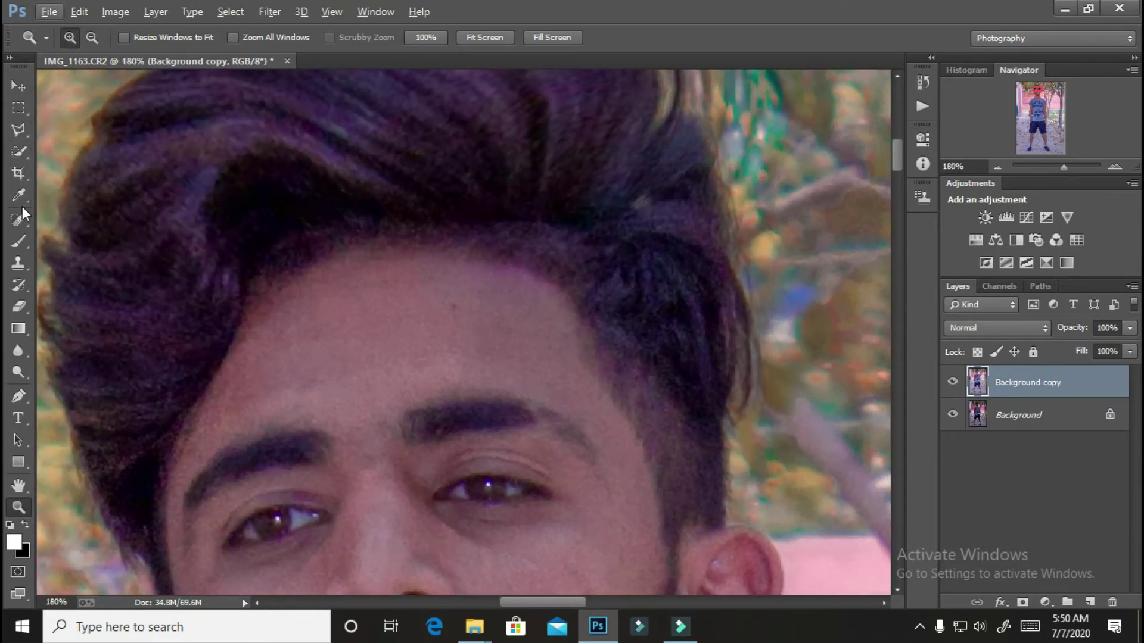
left_click(21, 242)
left_click(81, 289)
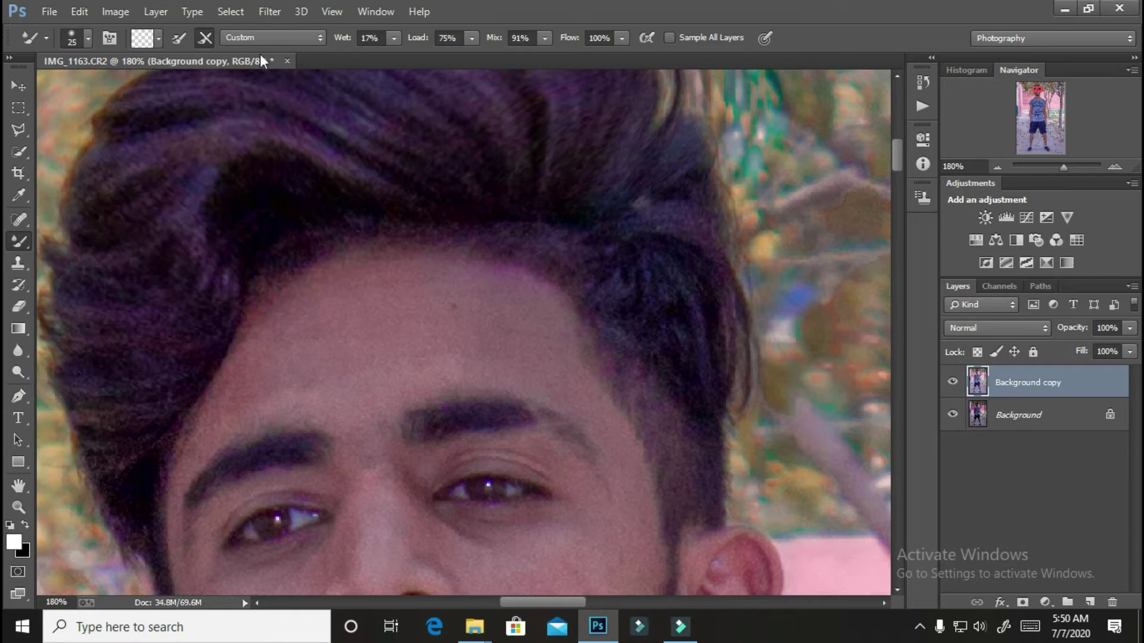
left_click_drag(338, 40, 335, 40)
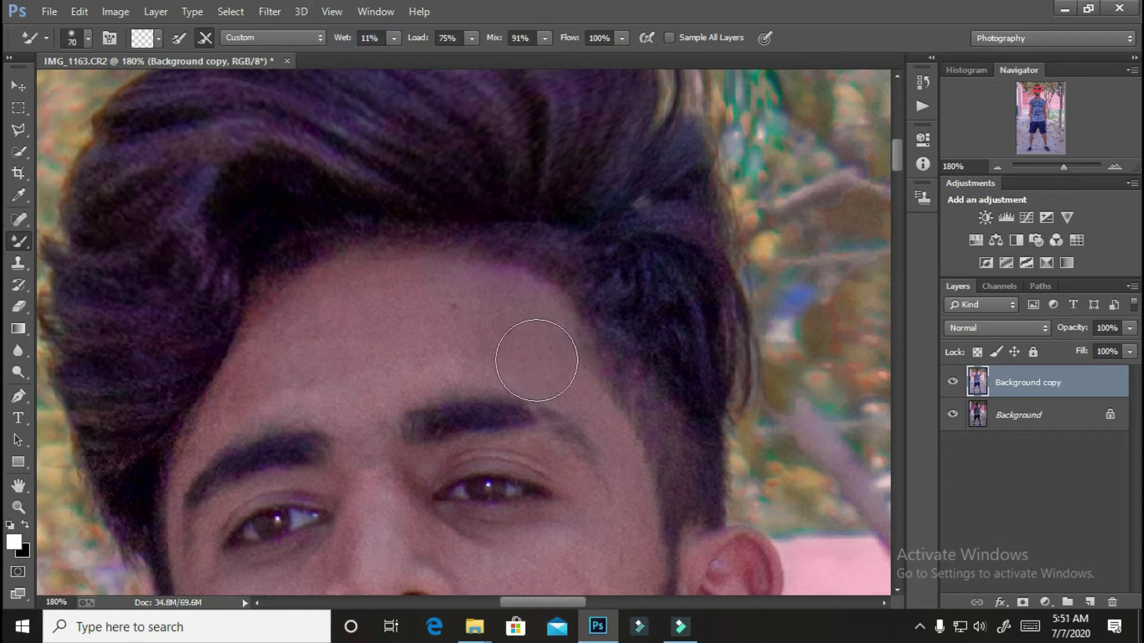
mouse_move(536, 361)
left_mouse_down()
mouse_move(527, 318)
mouse_move(499, 324)
mouse_move(377, 290)
mouse_move(280, 347)
mouse_move(403, 352)
mouse_move(466, 305)
mouse_move(497, 323)
mouse_move(542, 326)
mouse_move(384, 269)
mouse_move(268, 317)
mouse_move(235, 383)
left_mouse_up()
Step: Smooth the temple and the skin along the hairline with the Mixer Brush reduced to size 40
key("bracketright")
key("bracketleft")
key("bracketleft")
key("bracketleft")
key("bracketleft")
key("bracketleft")
key("bracketleft")
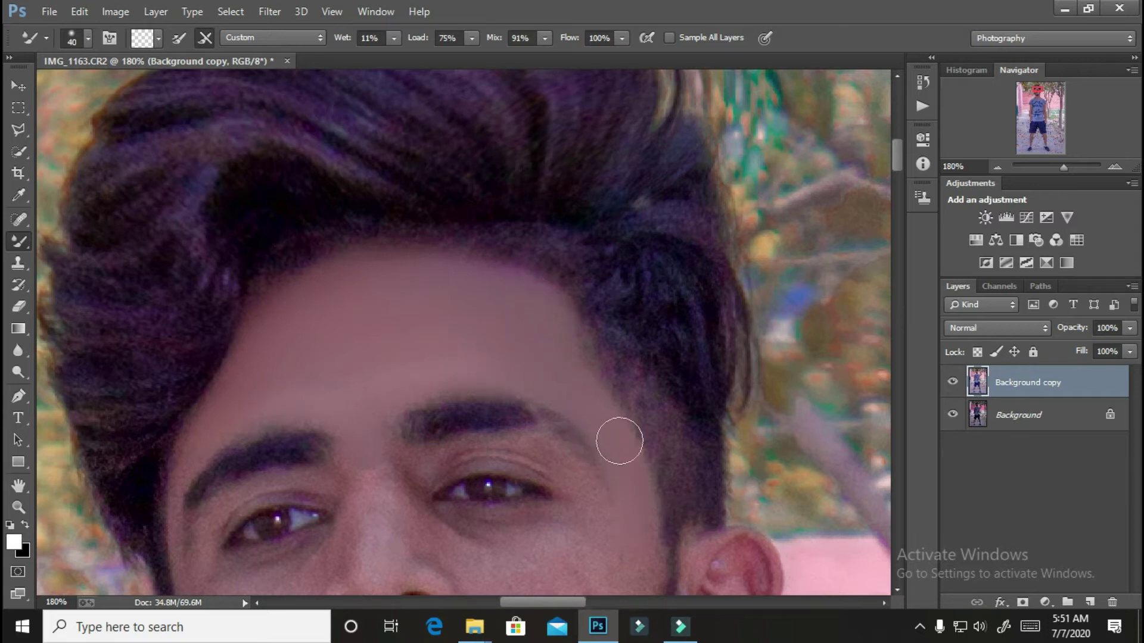
Step: Smooth the photo's right-hand cheek, including its mole, with the Mixer Brush at 17% wet
scroll(596, 375, "down", 3)
scroll(464, 230, "up", 1)
key("bracketright")
key("bracketright")
key("bracketright")
scroll(594, 299, "down", 1)
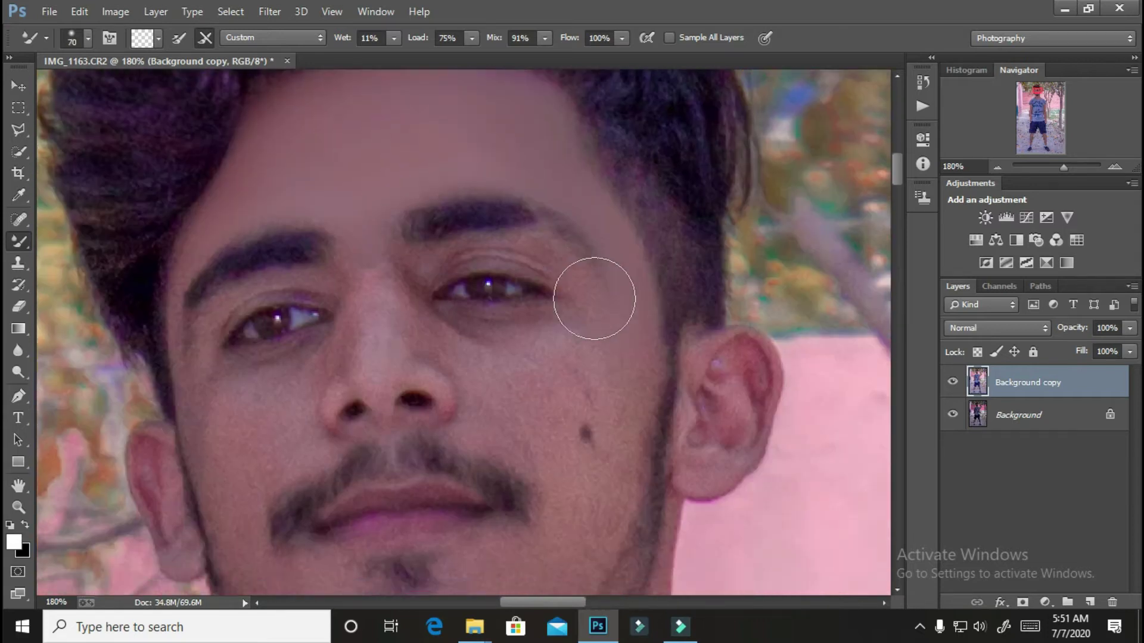
scroll(593, 298, "down", 2)
key("bracketleft")
key("bracketleft")
key("bracketleft")
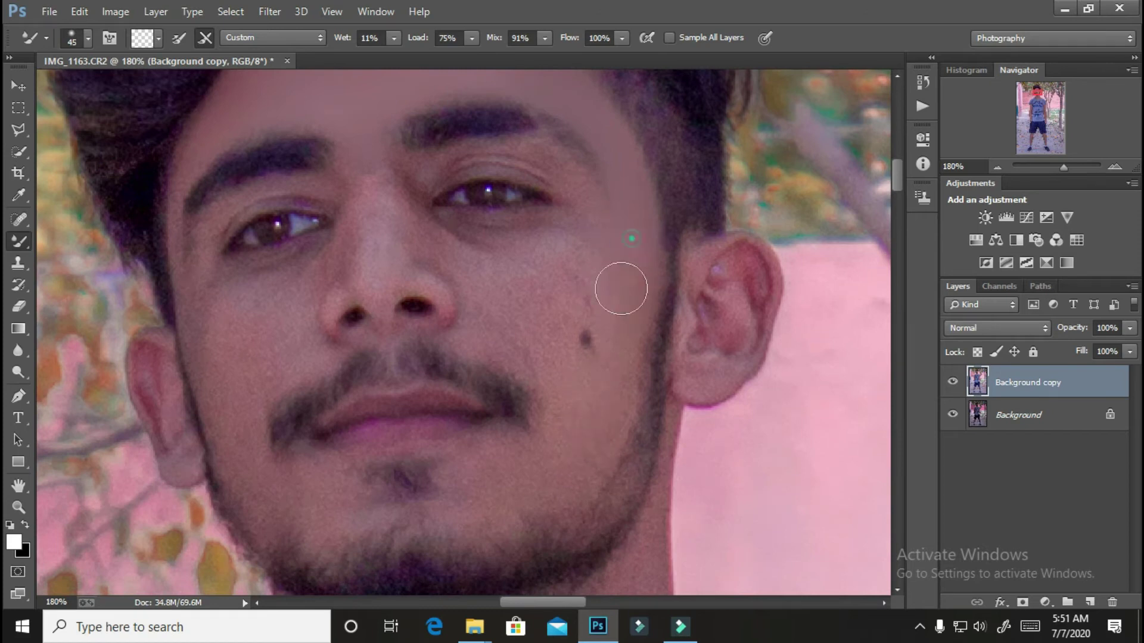
left_click_drag(343, 38, 351, 37)
mouse_move(572, 230)
left_mouse_down()
mouse_move(439, 234)
mouse_move(541, 283)
mouse_move(589, 244)
mouse_move(583, 352)
mouse_move(608, 280)
mouse_move(610, 352)
mouse_move(553, 340)
left_mouse_up()
Step: Smooth the rest of the right-hand cheek and the ear beside it, reducing the Mixer Brush to size 35
key("bracketright")
key("bracketright")
key("bracketright")
key("bracketleft")
key("bracketleft")
key("bracketleft")
key("bracketleft")
key("bracketleft")
left_click_drag(698, 283, 684, 245)
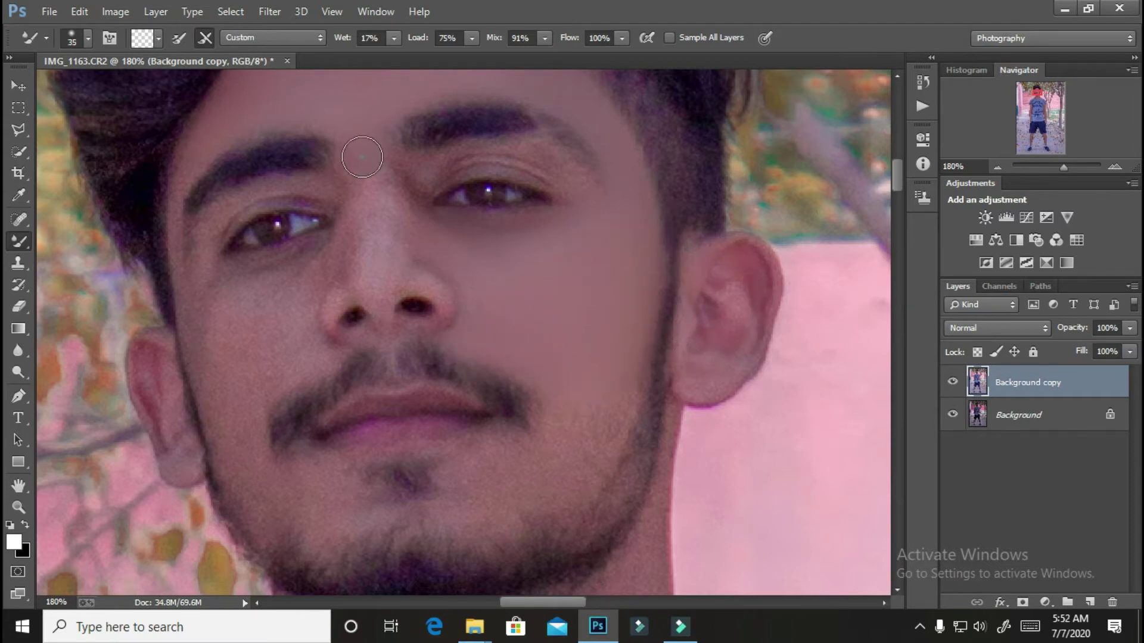
Step: Smooth the skin of the nose and around the nostrils with a small Mixer Brush
scroll(366, 262, "down", 1)
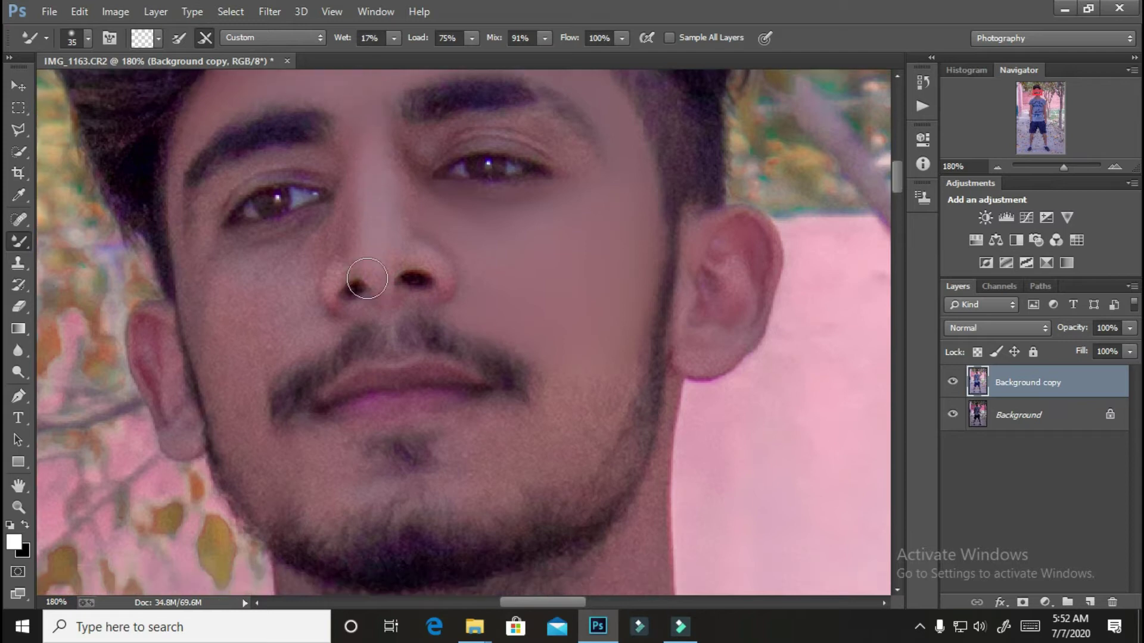
key("bracketleft")
scroll(395, 221, "up", 5)
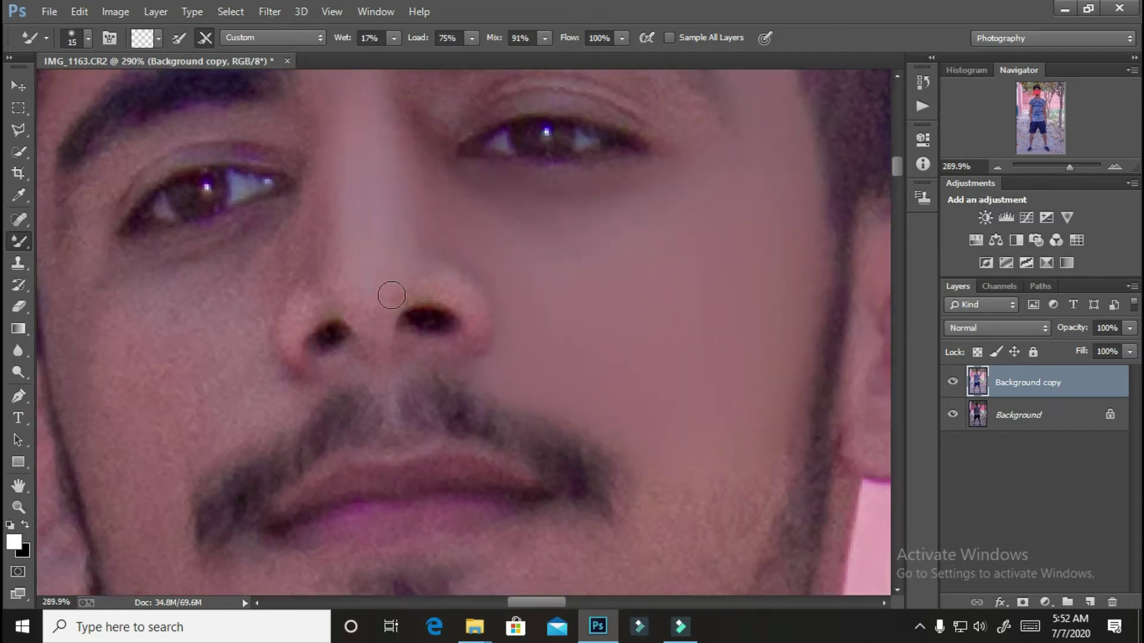
key("bracketright")
scroll(315, 177, "up", 2)
Step: Smooth the skin around the eyes and below the eyebrows with the Mixer Brush at size 35
key("bracketright")
key("bracketright")
key("bracketright")
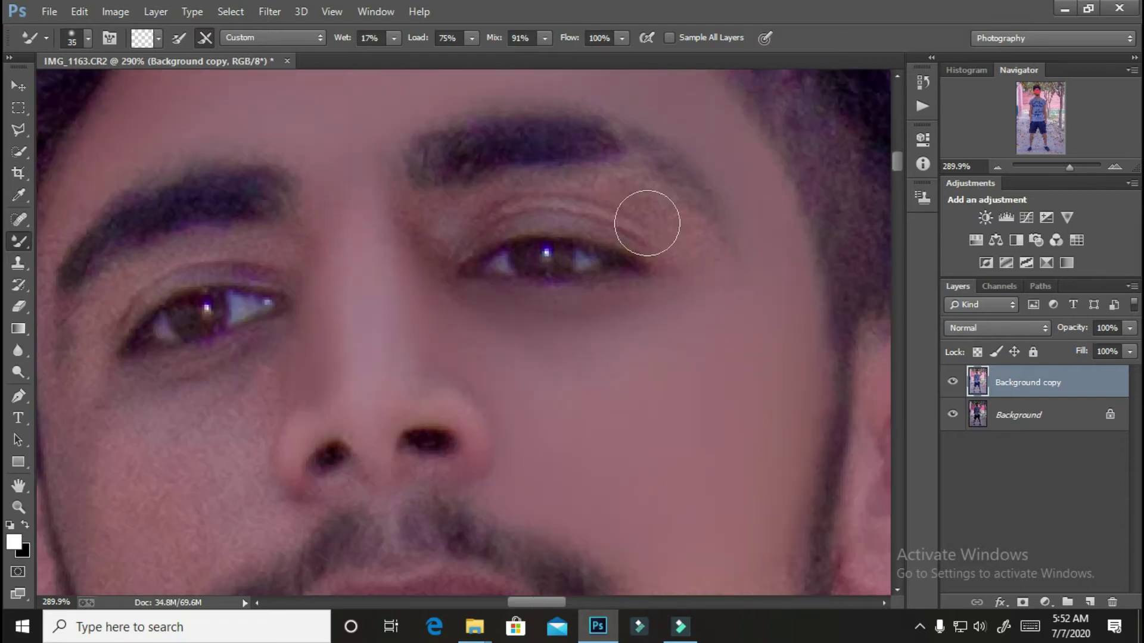
left_click_drag(308, 257, 575, 171)
left_click_drag(321, 295, 393, 424)
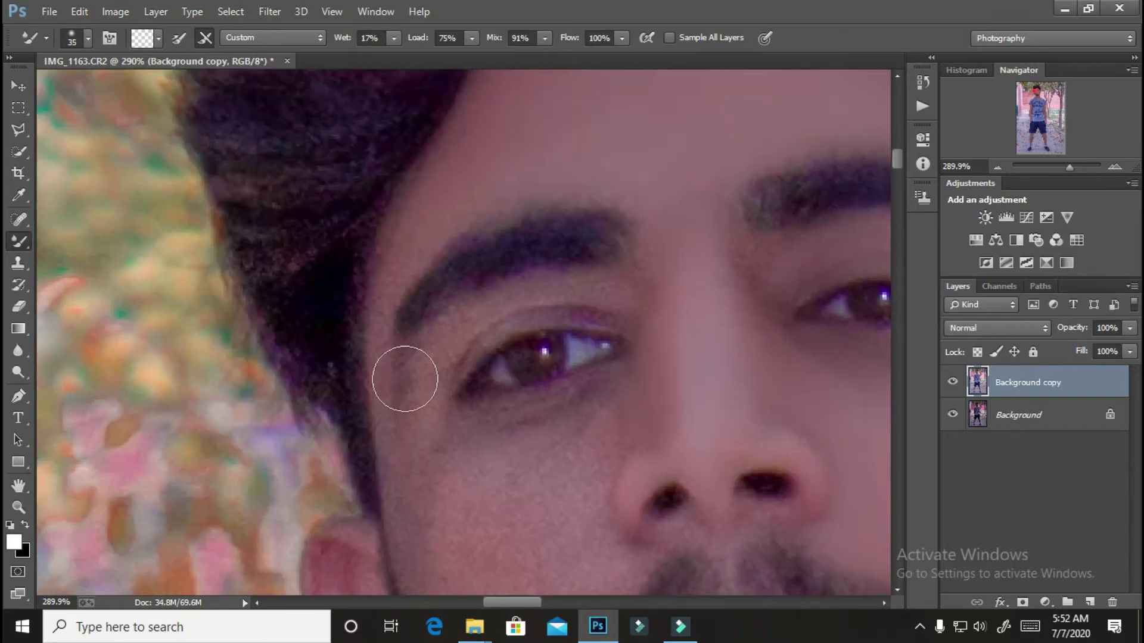
Step: Smooth the photo's left-hand cheek, the under-eye skin and the side of the nose, reducing the Mixer Brush to size 25
scroll(375, 330, "down", 5)
key("bracketright")
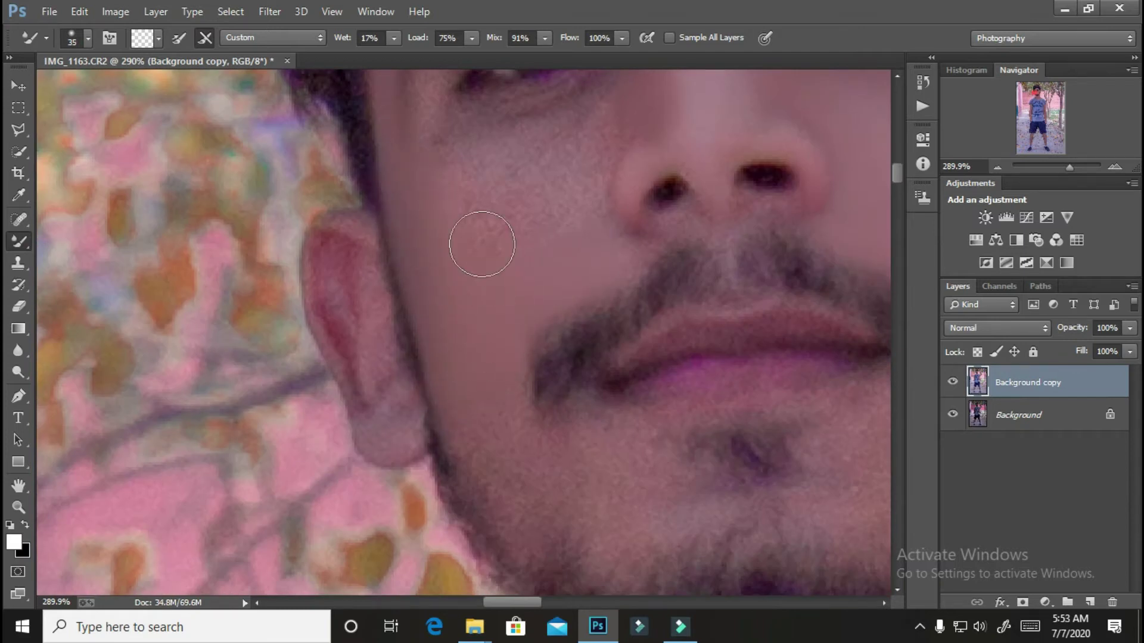
scroll(483, 251, "up", 3)
key("bracketleft")
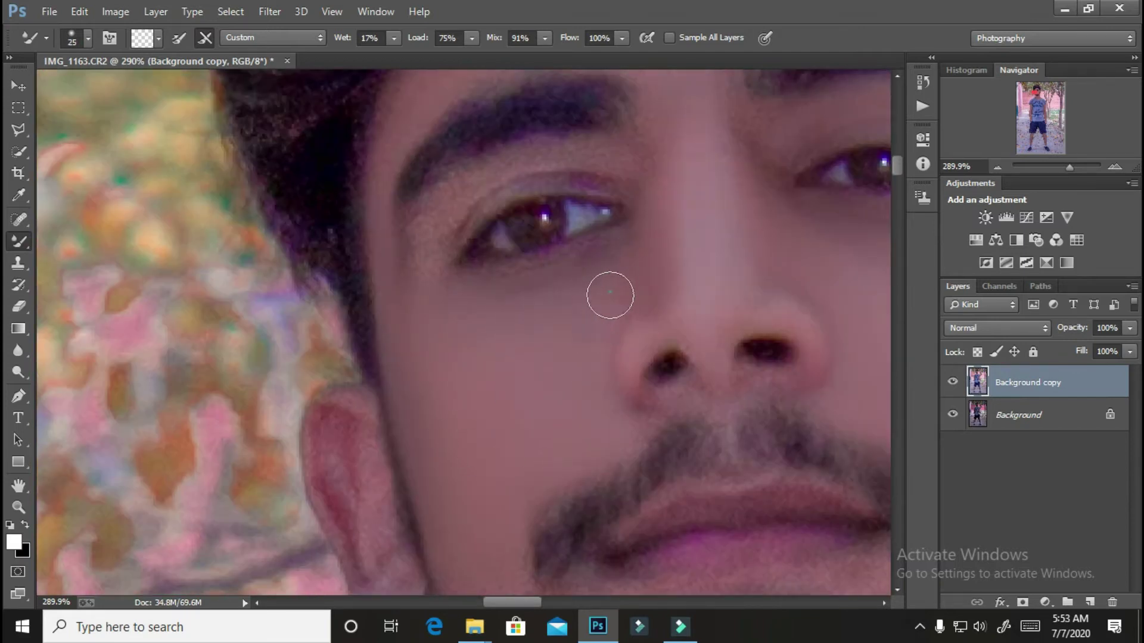
scroll(675, 332, "up", 2)
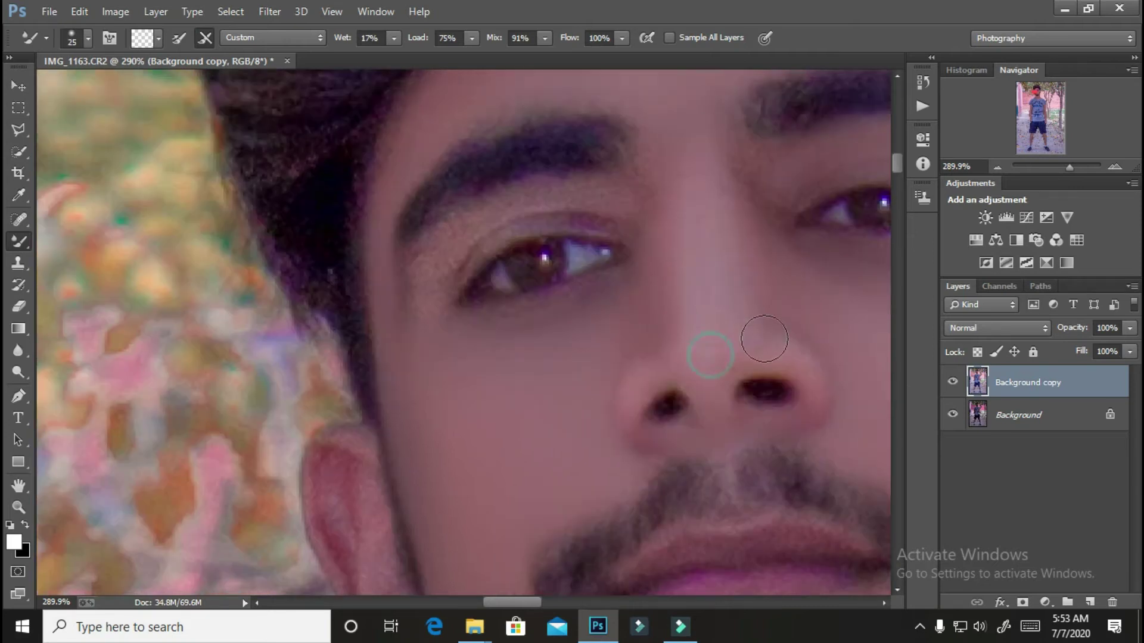
key("bracketright")
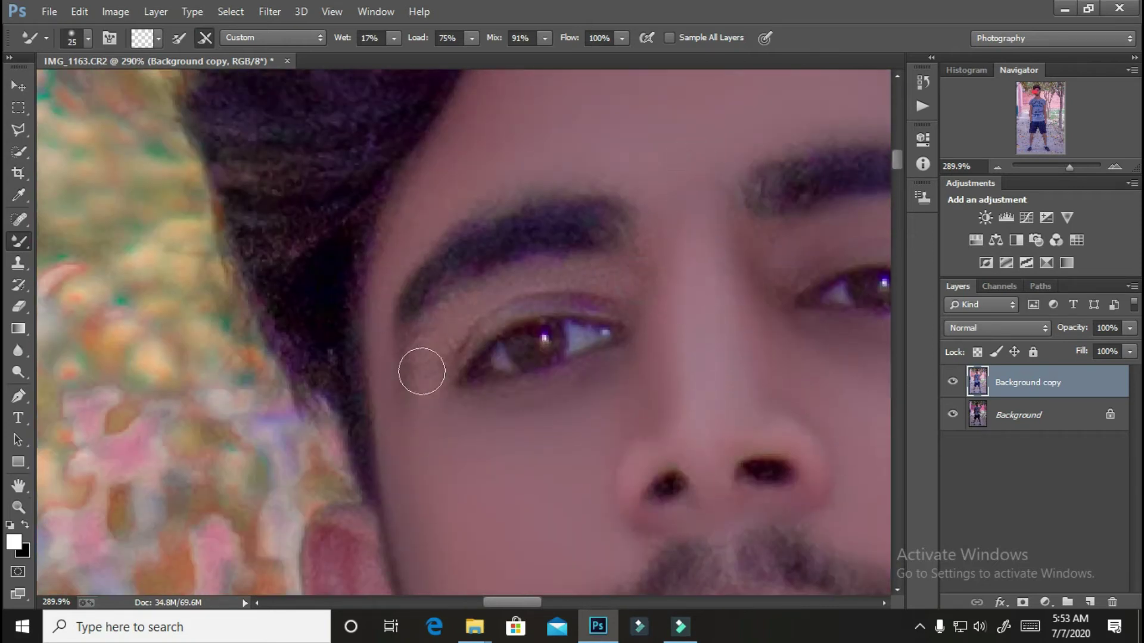
Step: Smooth the chin and the skin around the mouth with the Mixer Brush at sizes 30 and 25
scroll(574, 334, "down", 6)
key("bracketright")
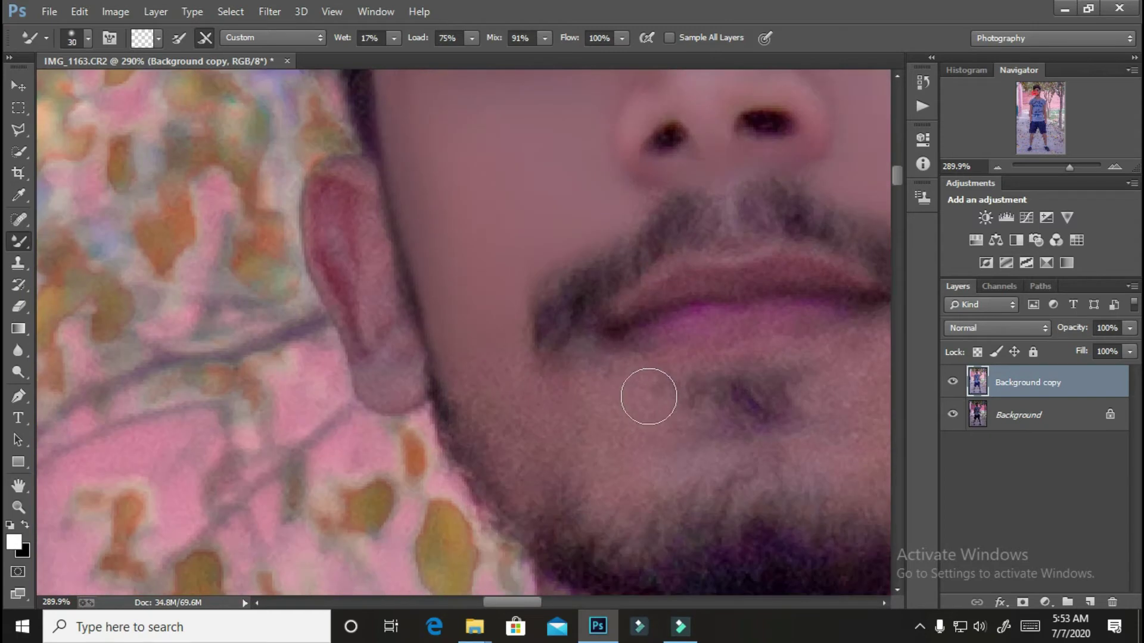
scroll(556, 433, "right", 5)
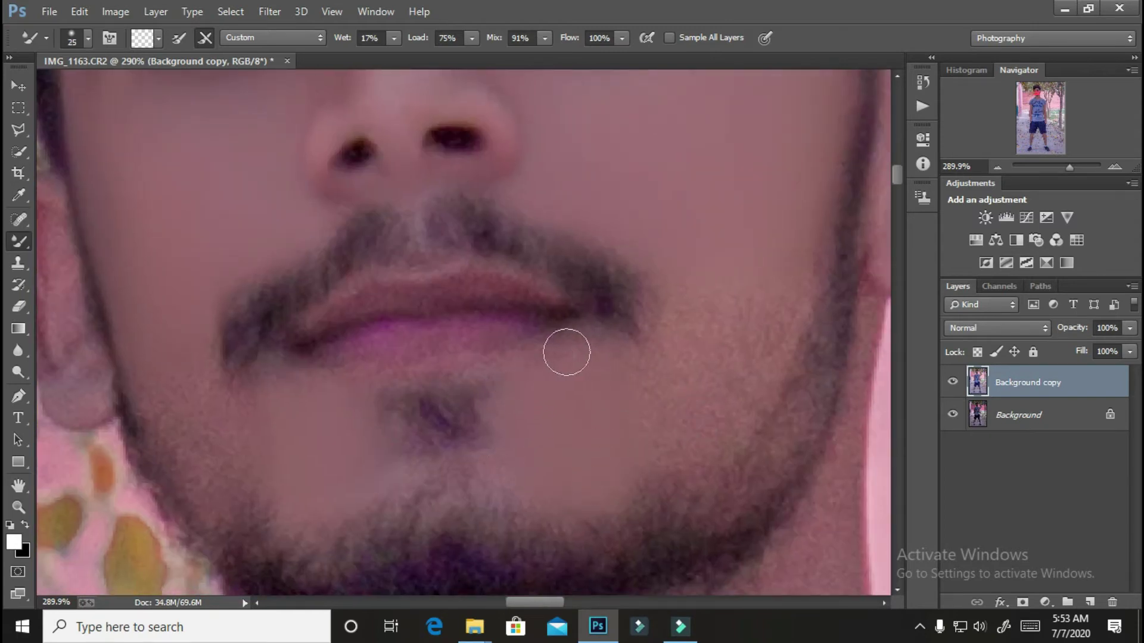
key("bracketleft")
left_click_drag(330, 351, 364, 350)
Step: Smooth the photo's left-hand ear with the Mixer Brush at size 25
scroll(254, 213, "left", 6)
key("bracketright")
key("bracketright")
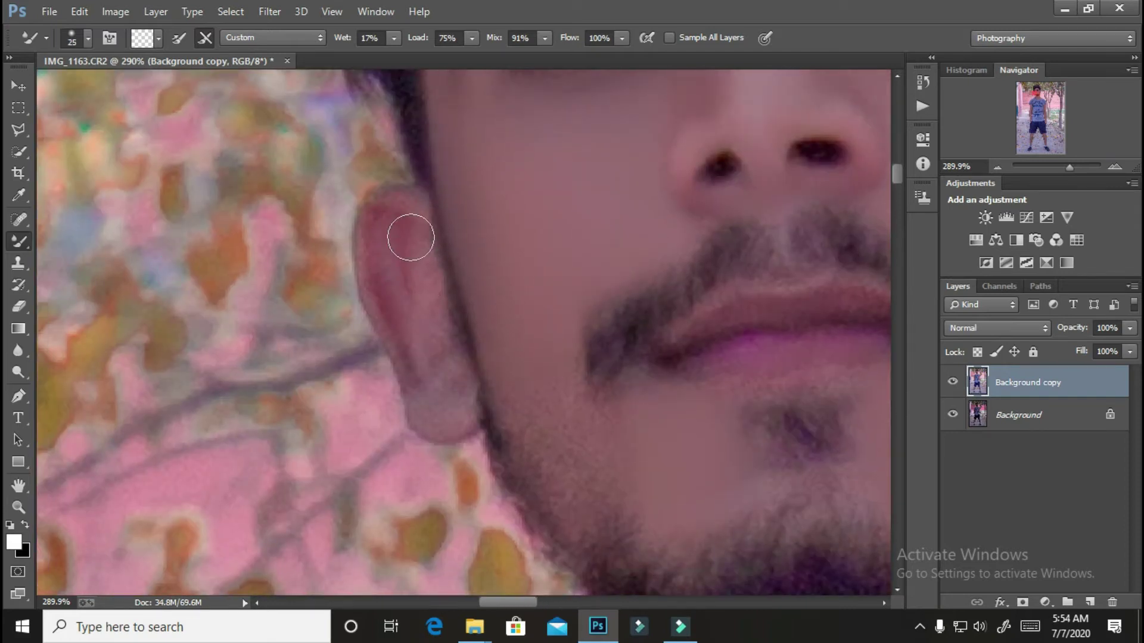
Step: Smooth the photo's right-hand side of the neck down to the shirt collar with the Mixer Brush at size 40
scroll(510, 378, "right", 5)
scroll(511, 378, "down", 7)
scroll(681, 368, "down", 3)
scroll(499, 275, "right", 5)
scroll(499, 276, "up", 2)
left_click_drag(547, 255, 519, 317)
scroll(540, 492, "down", 5)
left_click_drag(536, 197, 639, 405)
scroll(579, 498, "down", 2)
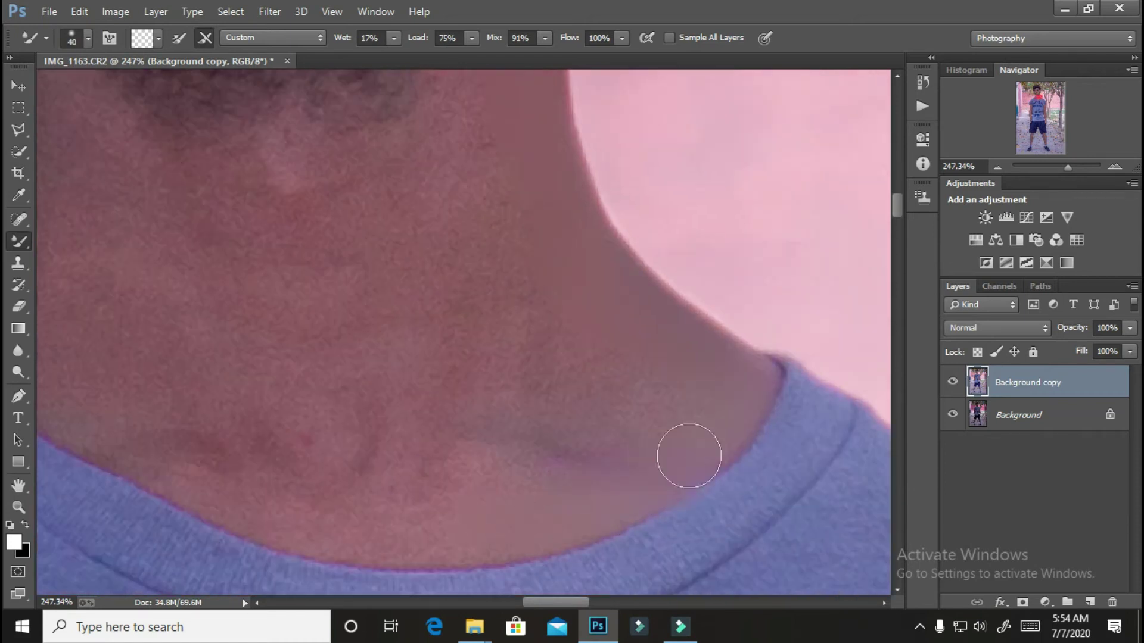
Step: Smooth the base of the neck along the shirt collar, enlarging the Mixer Brush to size 70
left_click_drag(234, 491, 415, 536)
key("]")
key("]")
key("]")
mouse_move(658, 377)
left_mouse_down()
mouse_move(486, 471)
mouse_move(371, 476)
left_mouse_up()
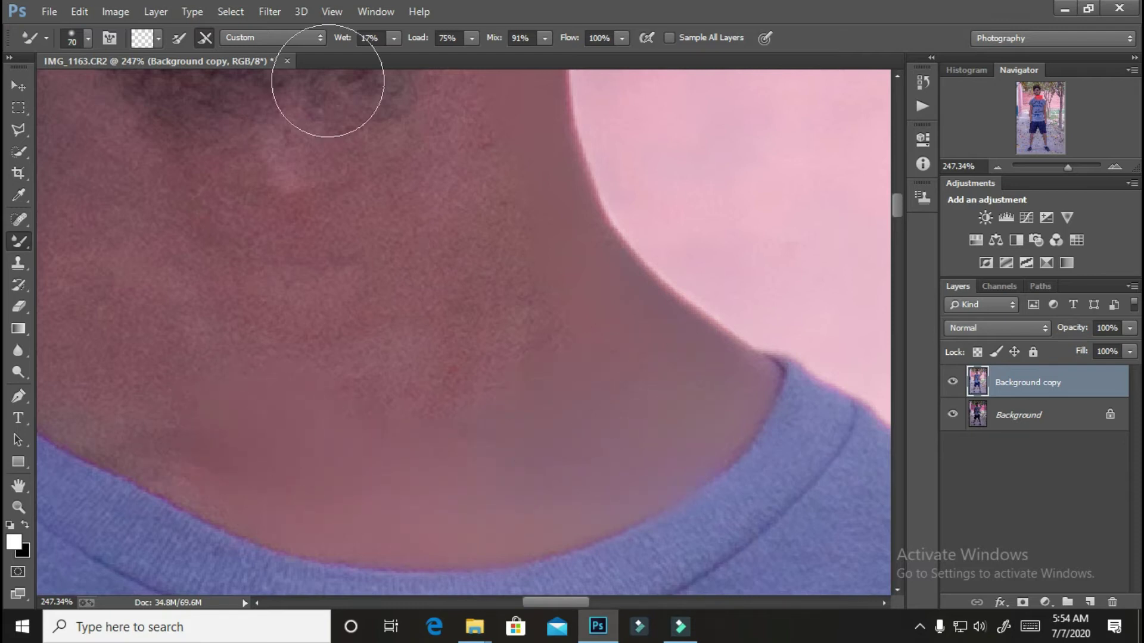
Step: Set the Mixer Brush wetness to 13% and smooth the middle of the neck
left_click_drag(338, 39, 329, 46)
mouse_move(572, 391)
left_mouse_down()
mouse_move(501, 260)
mouse_move(334, 247)
mouse_move(601, 374)
mouse_move(405, 351)
mouse_move(332, 360)
left_mouse_up()
left_click_drag(385, 234, 447, 370)
Step: Smooth the upper neck and its sides with a smaller Mixer Brush, and blend the whole neck at size 70
key("]")
key("[")
key("[")
key("[")
mouse_move(515, 224)
left_mouse_down()
mouse_move(441, 448)
mouse_move(586, 171)
left_mouse_up()
mouse_move(508, 329)
left_mouse_down()
mouse_move(290, 273)
mouse_move(362, 307)
left_mouse_up()
left_click_drag(269, 208, 338, 306)
mouse_move(337, 305)
left_mouse_down()
mouse_move(332, 171)
mouse_move(305, 270)
left_mouse_up()
left_click_drag(304, 270, 326, 298)
key("]")
key("]")
mouse_move(460, 502)
left_mouse_down()
mouse_move(455, 436)
mouse_move(479, 280)
mouse_move(579, 230)
mouse_move(393, 239)
left_mouse_up()
Step: Smooth the skin just beneath the beard with the Mixer Brush reduced to size 45
scroll(326, 266, "up", 5)
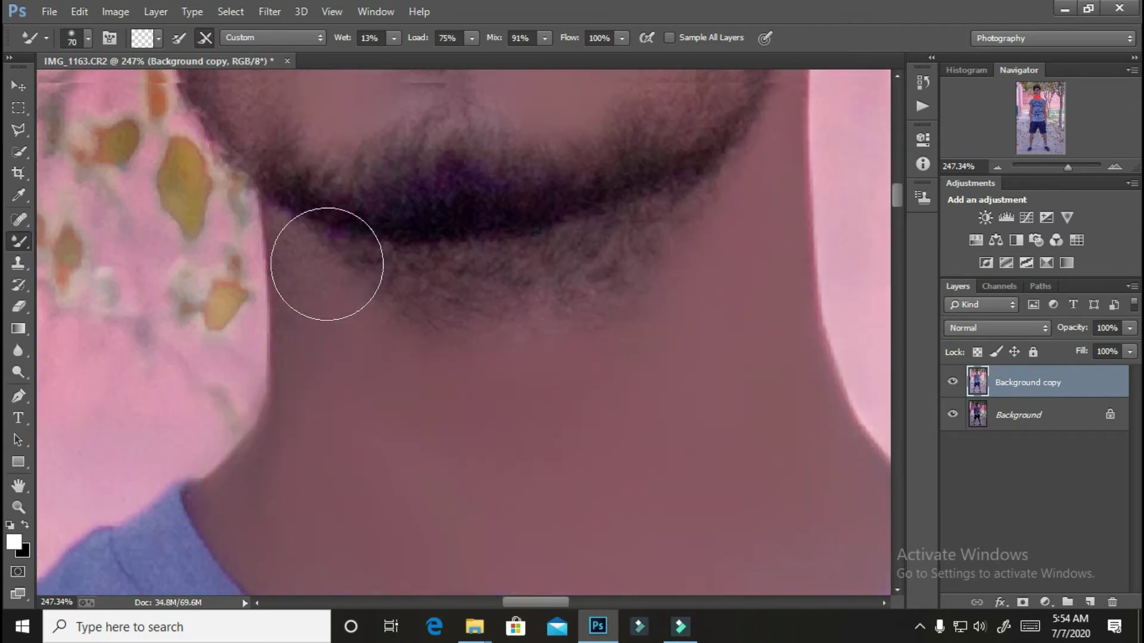
key("[")
key("[")
key("[")
scroll(369, 459, "up", 2)
scroll(663, 409, "down", 2)
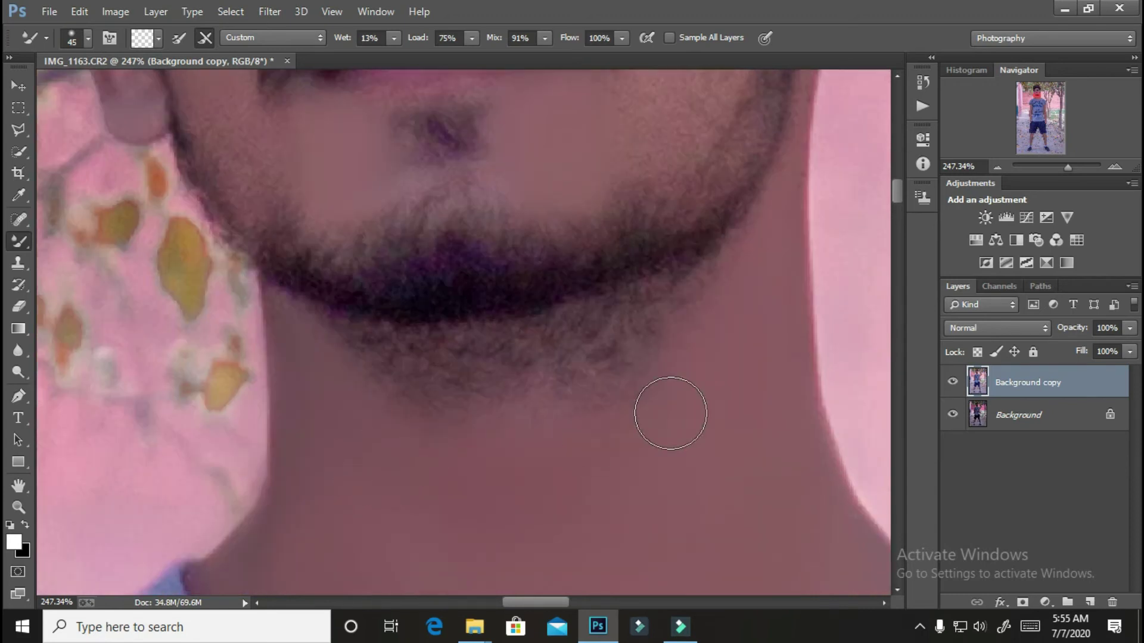
Step: Smooth the photo's left-hand upper arm just below the sleeve with the Mixer Brush at size 60
scroll(644, 348, "down", 10)
scroll(643, 349, "down", 3)
scroll(430, 241, "up", 12)
scroll(597, 176, "up", 6)
key("]")
key("]")
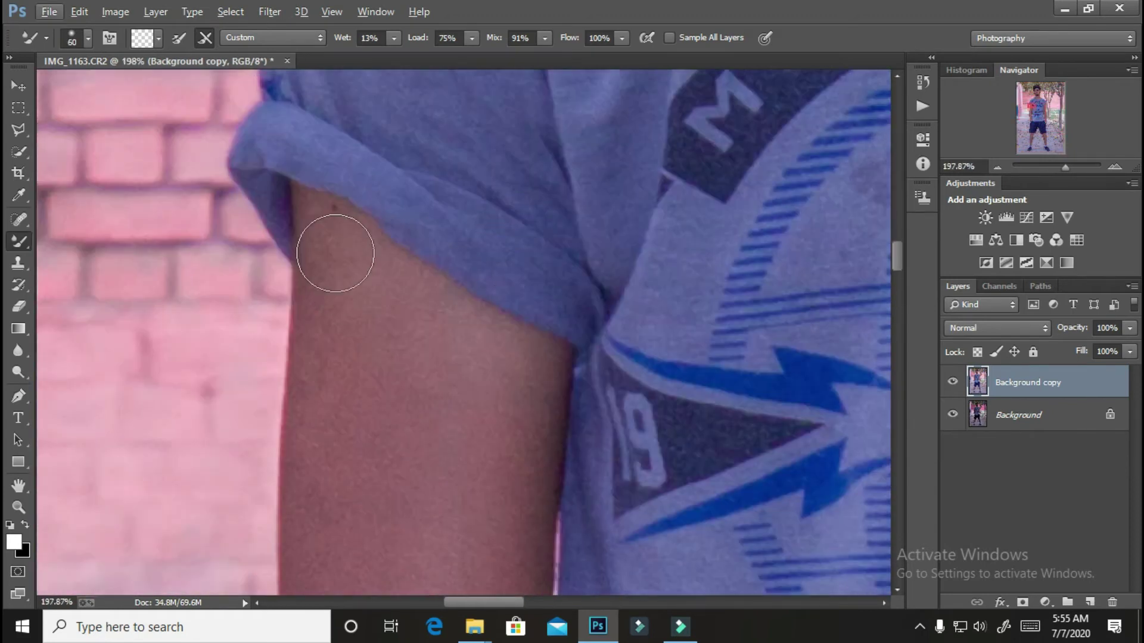
left_click_drag(479, 342, 506, 471)
left_click(411, 359)
Step: Smooth the rest of the photo's left-hand upper arm down to the elbow with the Mixer Brush at size 80
key("]")
key("]")
scroll(393, 357, "down", 3)
mouse_move(396, 157)
left_mouse_down()
mouse_move(470, 306)
mouse_move(483, 531)
left_mouse_up()
scroll(483, 531, "down", 1)
mouse_move(370, 129)
left_mouse_down()
mouse_move(365, 277)
mouse_move(344, 303)
mouse_move(308, 447)
left_mouse_up()
mouse_move(416, 432)
left_mouse_down()
mouse_move(435, 244)
mouse_move(388, 464)
left_mouse_up()
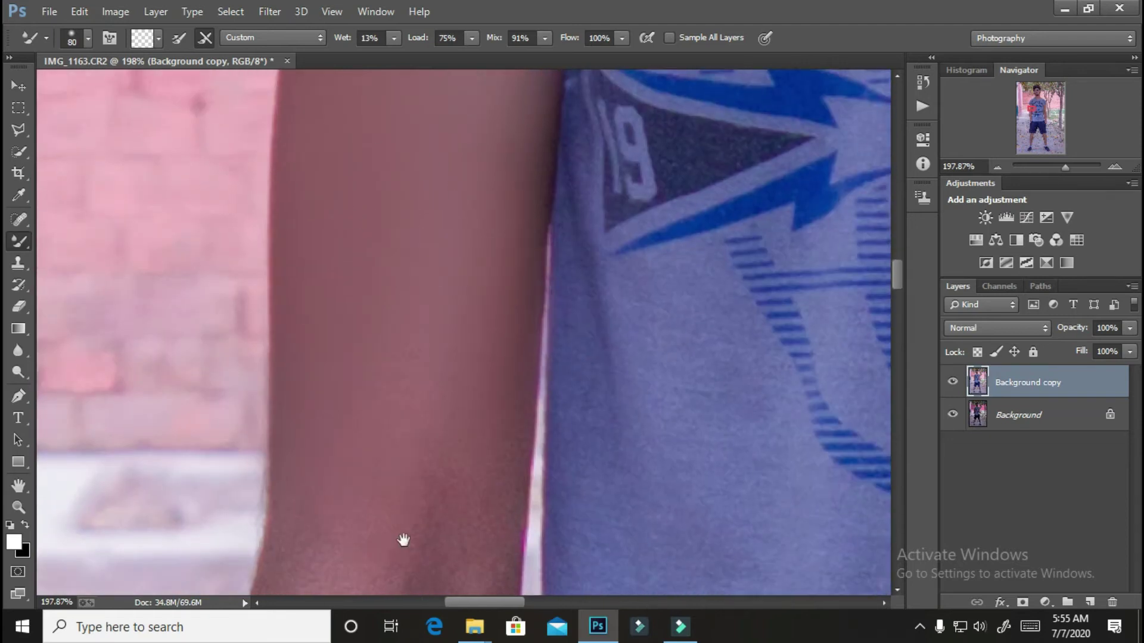
left_click_drag(403, 542, 408, 361)
left_click_drag(489, 200, 485, 351)
Step: Smooth the photo's left-hand forearm down towards the wristband with the Mixer Brush at size 80
scroll(301, 415, "down", 4)
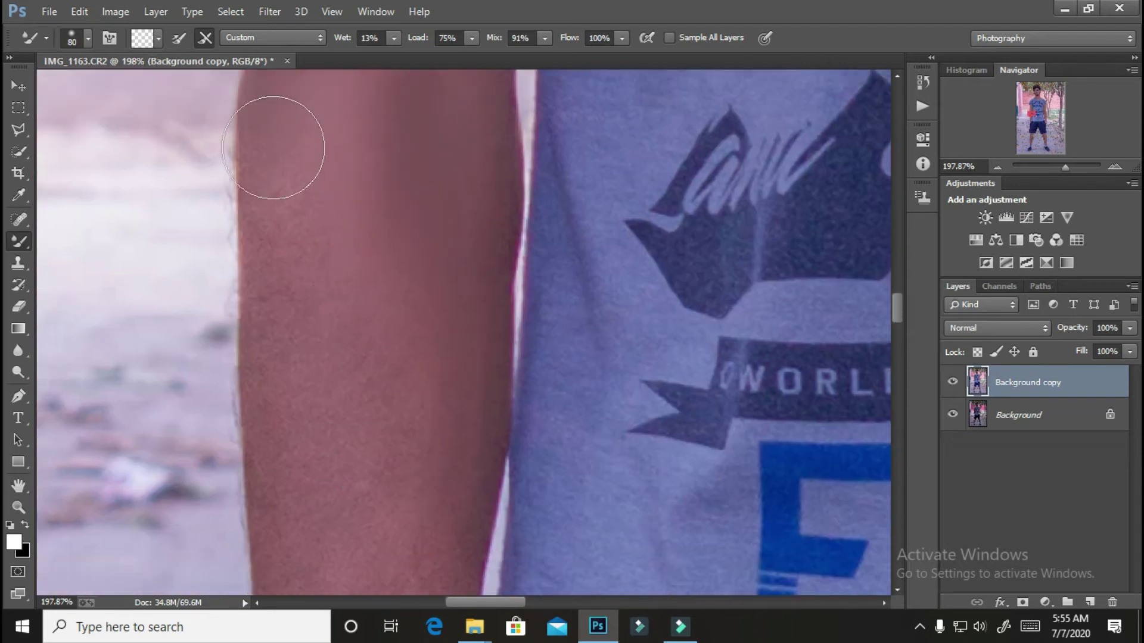
scroll(299, 309, "down", 1)
scroll(429, 408, "down", 2)
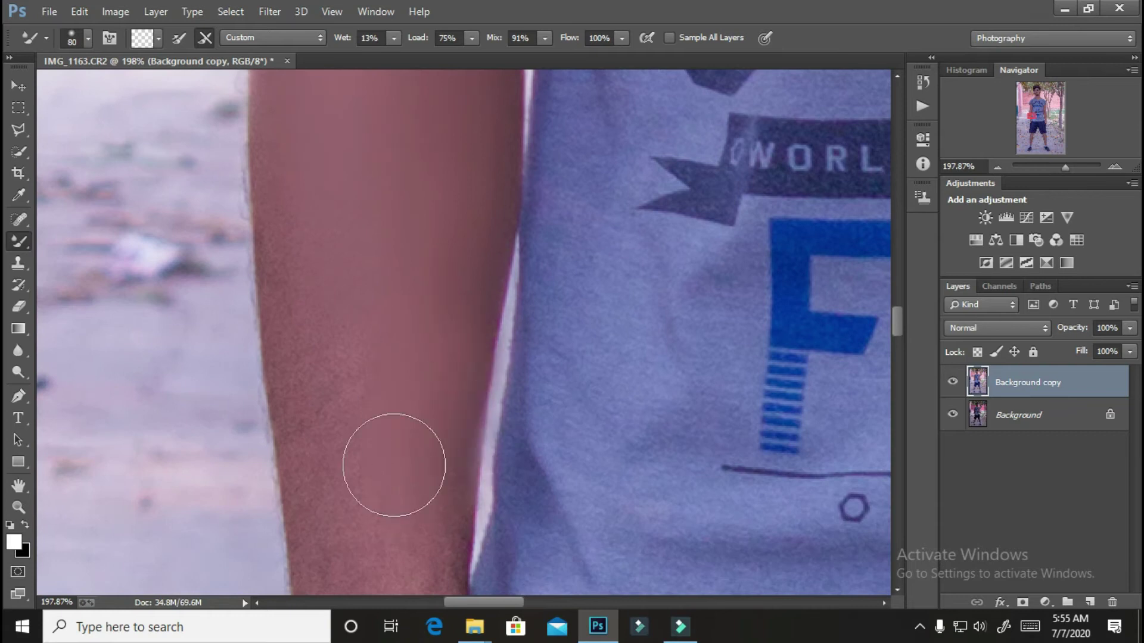
scroll(280, 309, "down", 2)
scroll(337, 470, "down", 2)
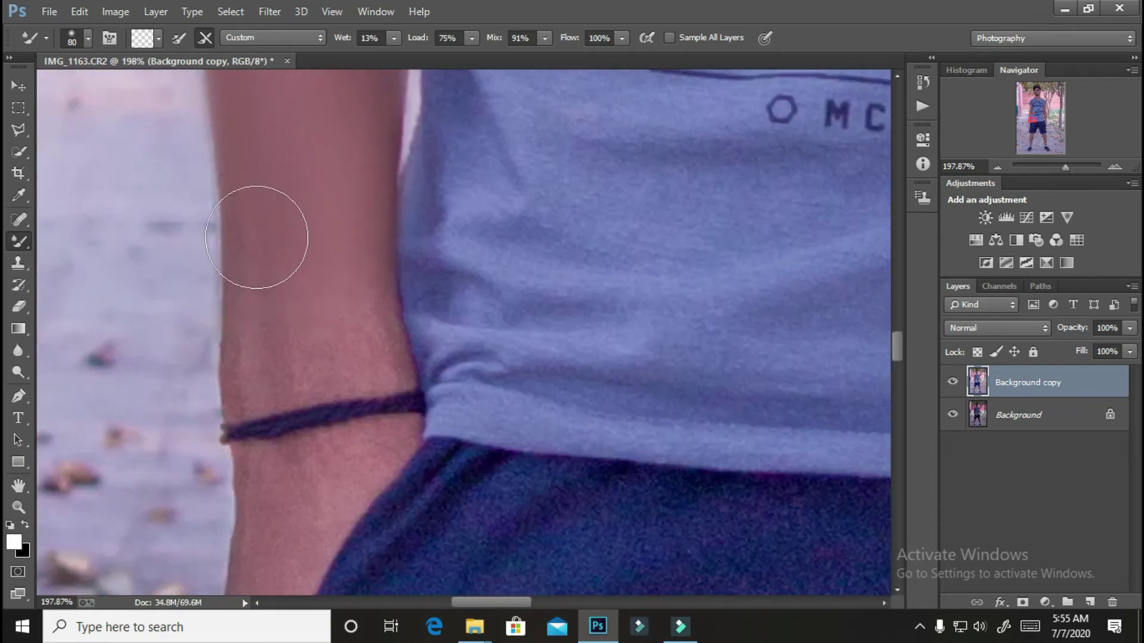
Step: Smooth the wrist and the hand around the dark wristband with the Mixer Brush reduced to size 50
scroll(268, 298, "down", 2)
key("bracketleft")
key("bracketleft")
key("bracketleft")
key("bracketleft")
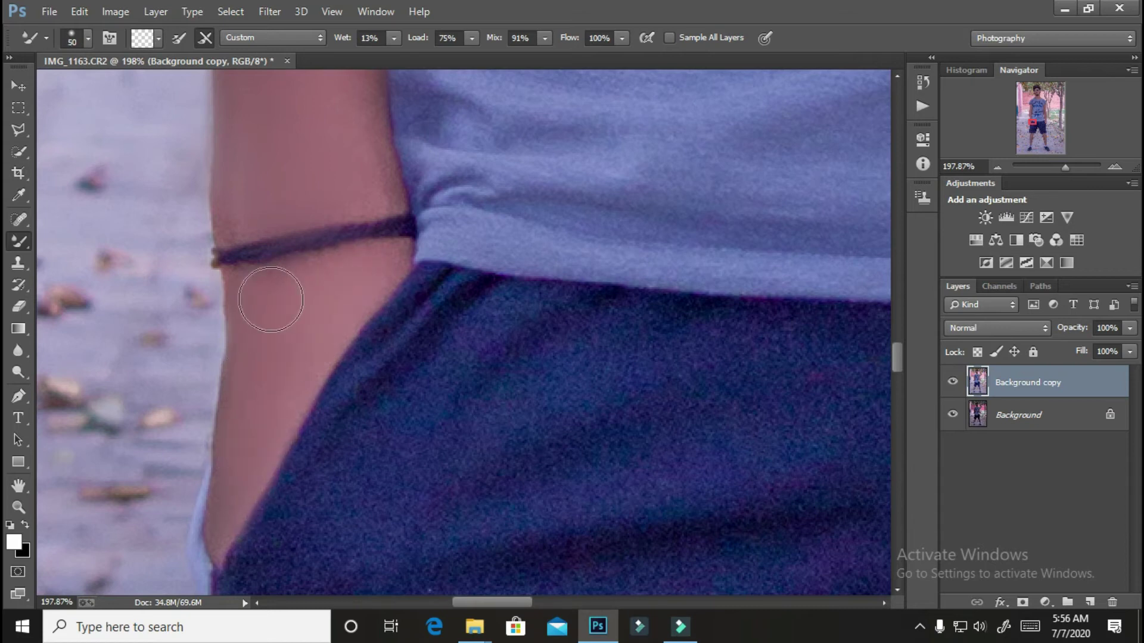
Step: Smooth the photo's right-hand upper arm below the sleeve with the Mixer Brush enlarged to size 90
scroll(412, 285, "down", 7)
left_click_drag(447, 278, 260, 345)
scroll(457, 330, "up", 5)
left_click_drag(396, 189, 457, 508)
scroll(449, 208, "up", 2)
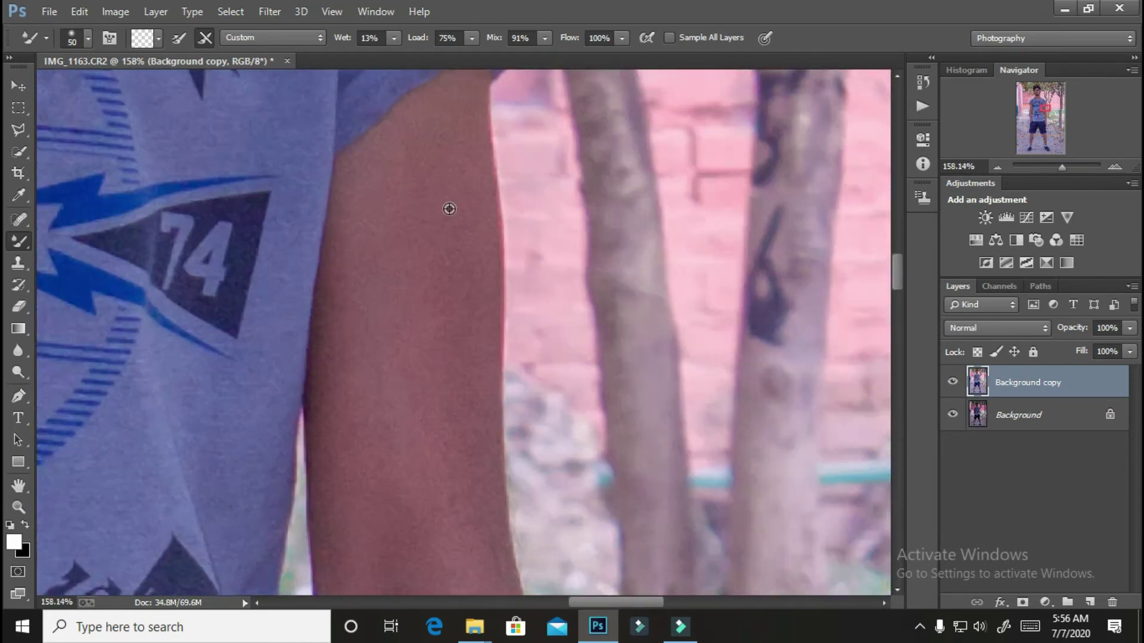
scroll(449, 208, "up", 1)
key("bracketright")
key("bracketright")
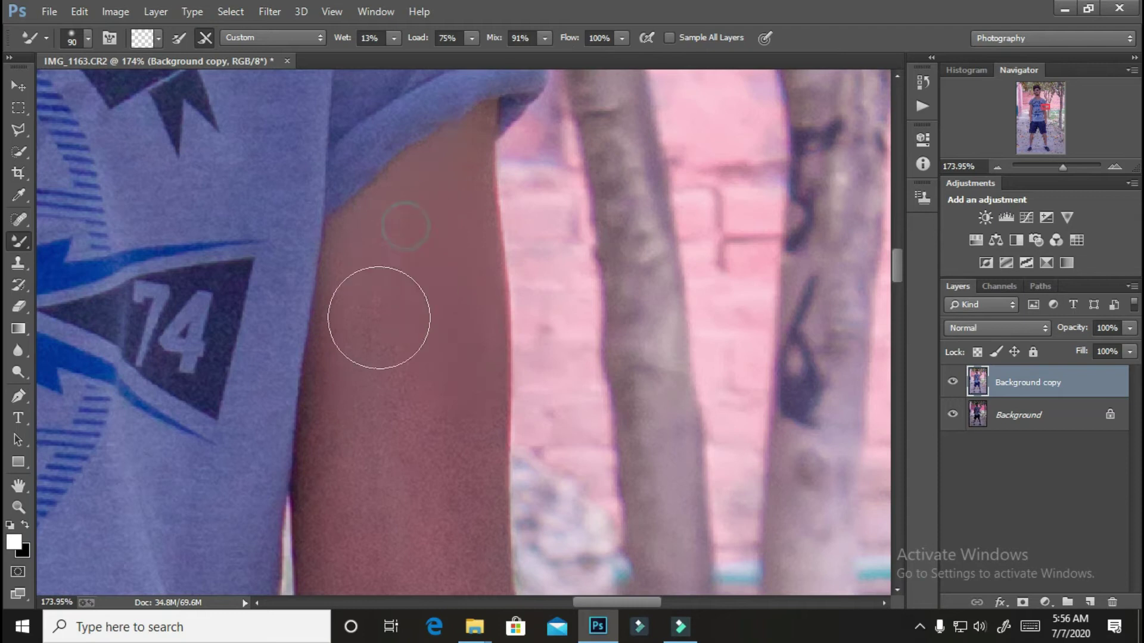
scroll(417, 310, "down", 3)
Step: Smooth the photo's right-hand elbow and forearm with the Mixer Brush at size 90
scroll(337, 405, "down", 3)
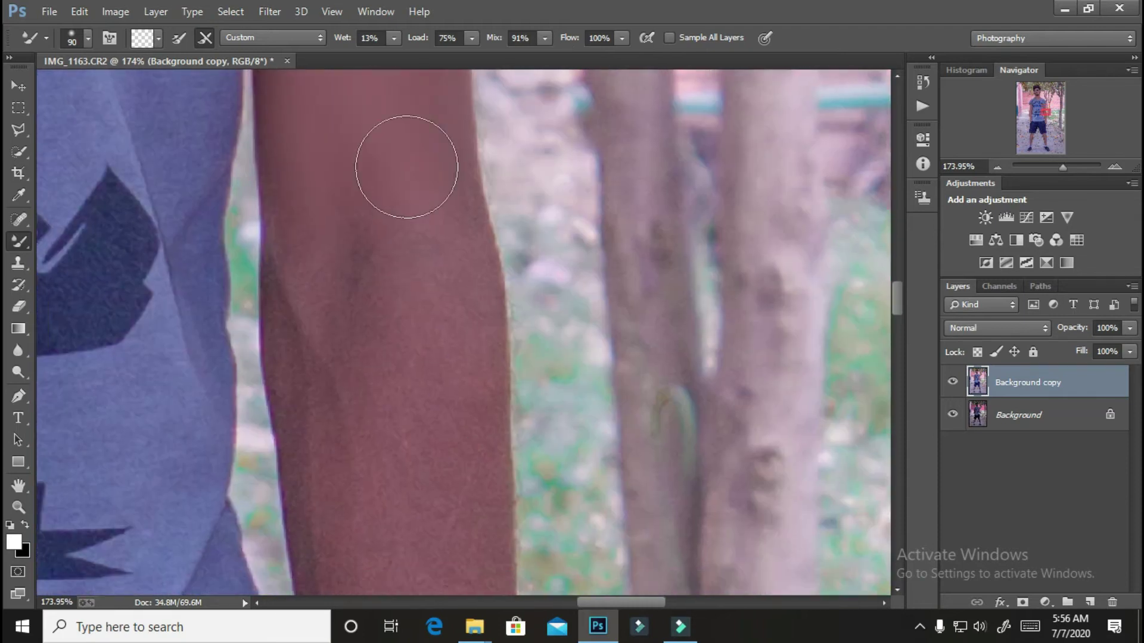
left_click(362, 235, "alt")
scroll(358, 268, "down", 6)
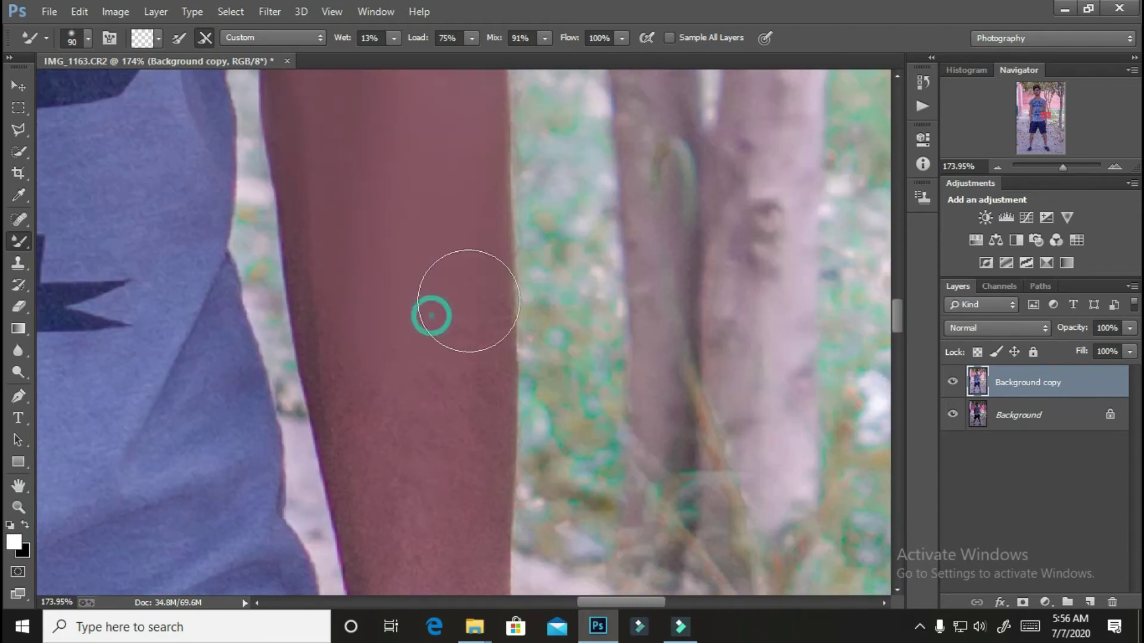
scroll(470, 304, "down", 5)
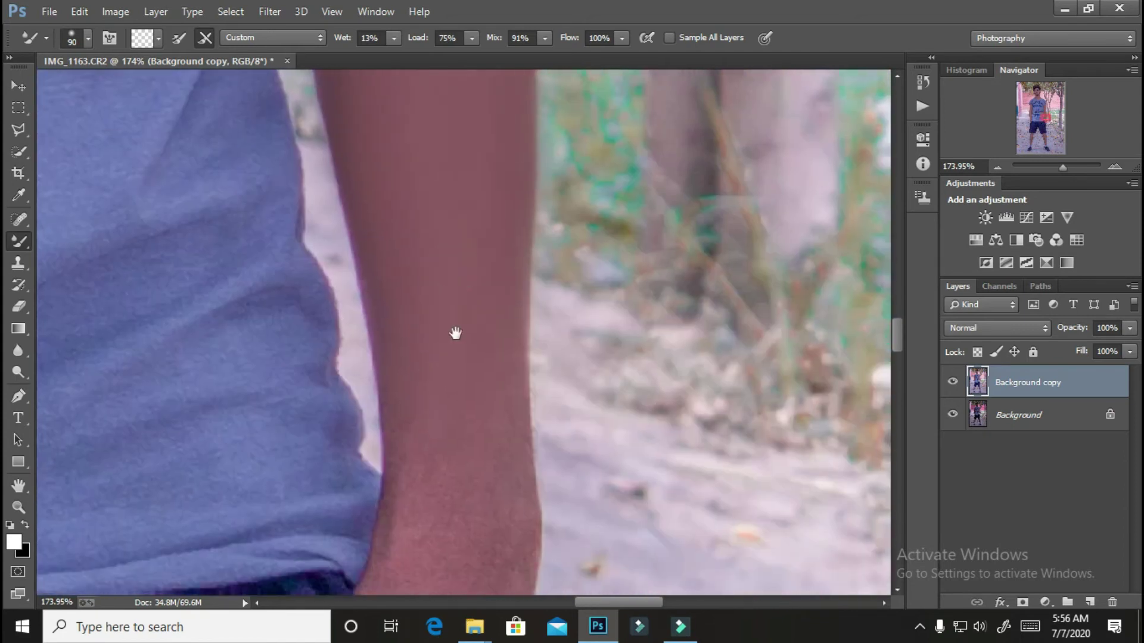
scroll(485, 301, "down", 1)
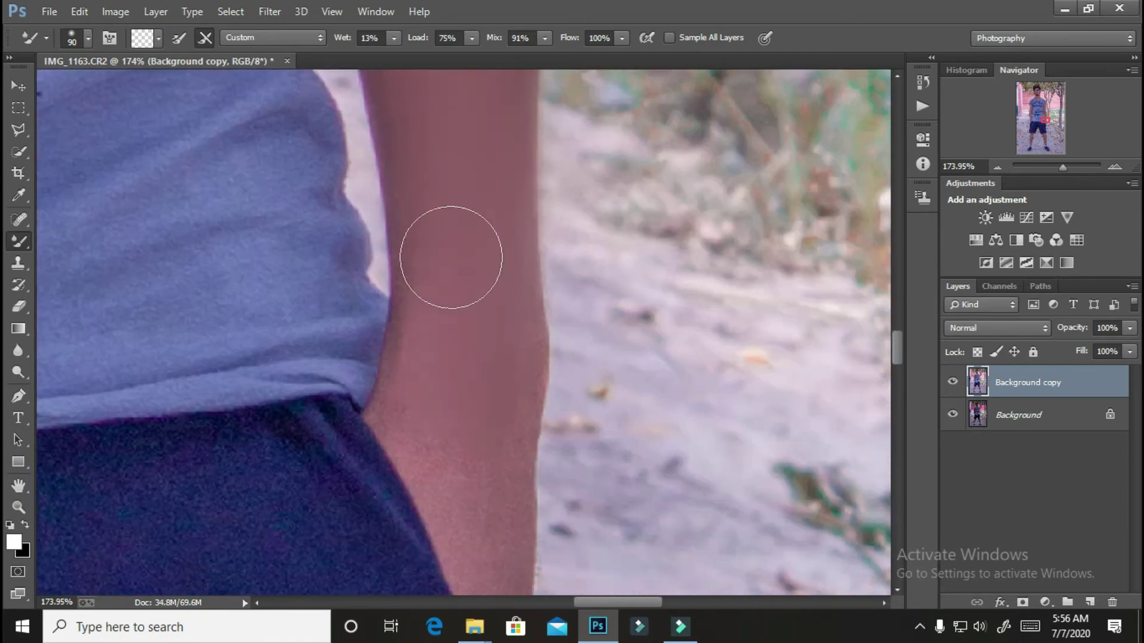
Step: Smooth the photo's right-hand wrist and the hand above the pocket with the Mixer Brush at size 70
scroll(459, 262, "down", 3)
key("bracketleft")
key("bracketleft")
key("bracketleft")
key("bracketleft")
key("bracketright")
key("bracketright")
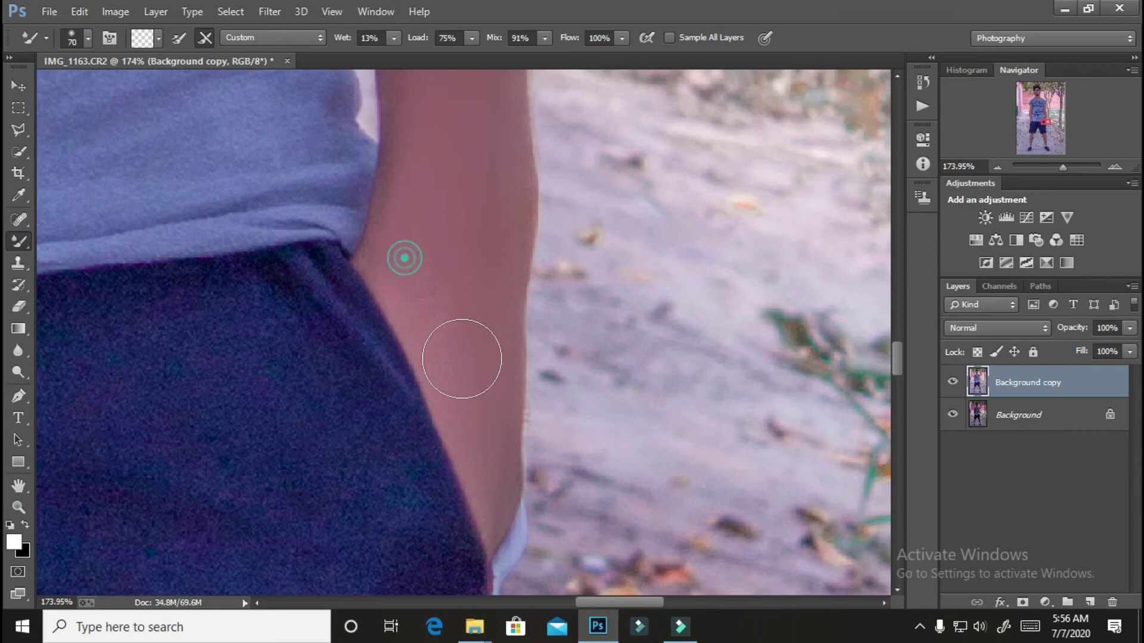
Step: Smooth the photo's right-hand leg from knee to sock with the Mixer Brush at size 200 and 7% wetness
scroll(429, 302, "down", 8)
scroll(487, 300, "up", 6)
scroll(487, 300, "down", 2)
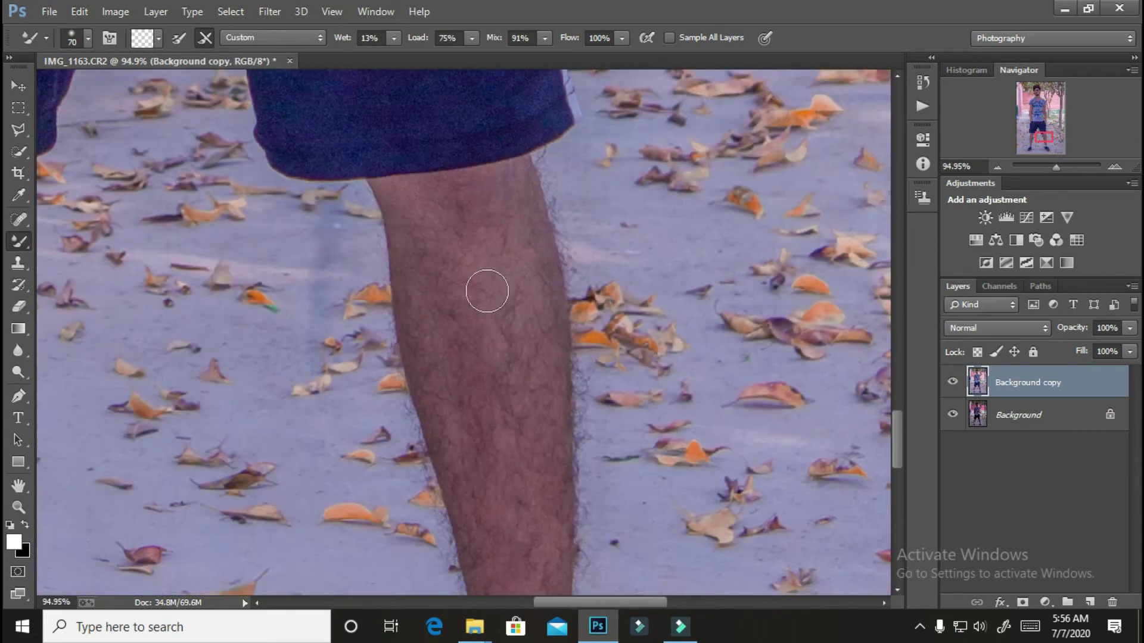
key("bracketright")
key("bracketright")
key("bracketright")
key("bracketright")
key("bracketright")
key("bracketright")
key("bracketright")
key("bracketright")
scroll(476, 417, "down", 3)
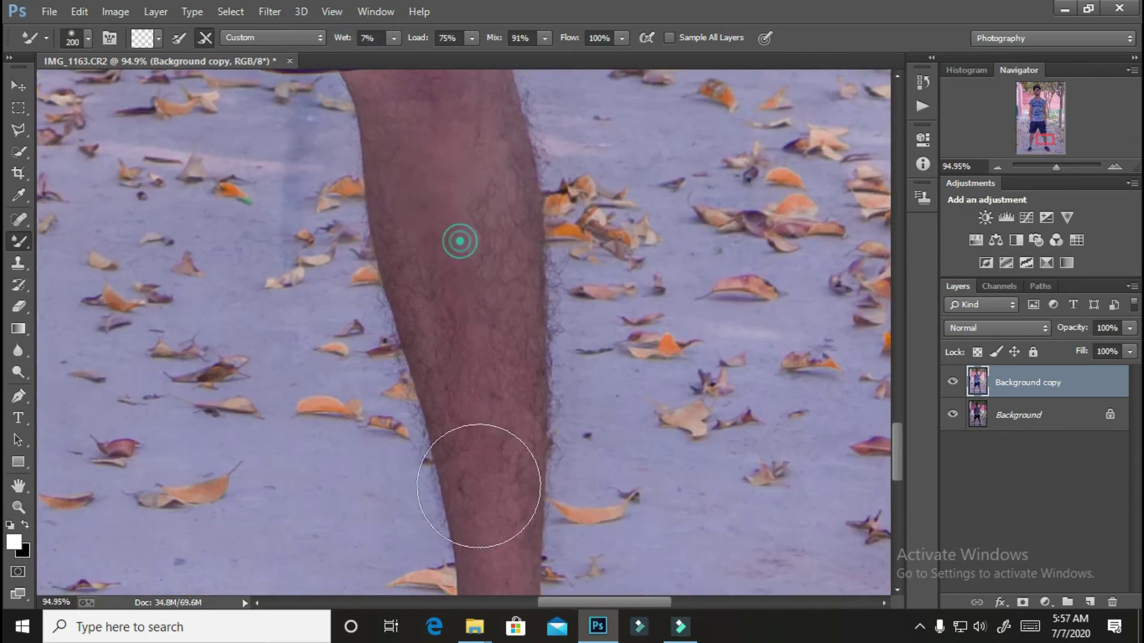
scroll(492, 375, "down", 3)
Step: Step back through the history to undo the first Mixer Brush strokes on the photo's left-hand leg
scroll(493, 328, "left", 8)
scroll(500, 303, "up", 5)
mouse_move(510, 278)
left_mouse_down()
mouse_move(529, 253)
mouse_move(536, 165)
mouse_move(536, 243)
left_mouse_up()
scroll(538, 178, "up", 4)
left_click(923, 81)
left_click(766, 248)
left_click(779, 269)
left_click(779, 247)
left_click(873, 72)
Step: Smooth the photo's left-hand leg from the shorts down to the sock with the Mixer Brush at size 150
scroll(524, 333, "down", 6)
key("bracketleft")
key("bracketleft")
mouse_move(523, 324)
left_mouse_down()
mouse_move(618, 288)
mouse_move(624, 335)
mouse_move(530, 326)
mouse_move(519, 340)
mouse_move(531, 537)
left_mouse_up()
scroll(480, 388, "down", 5)
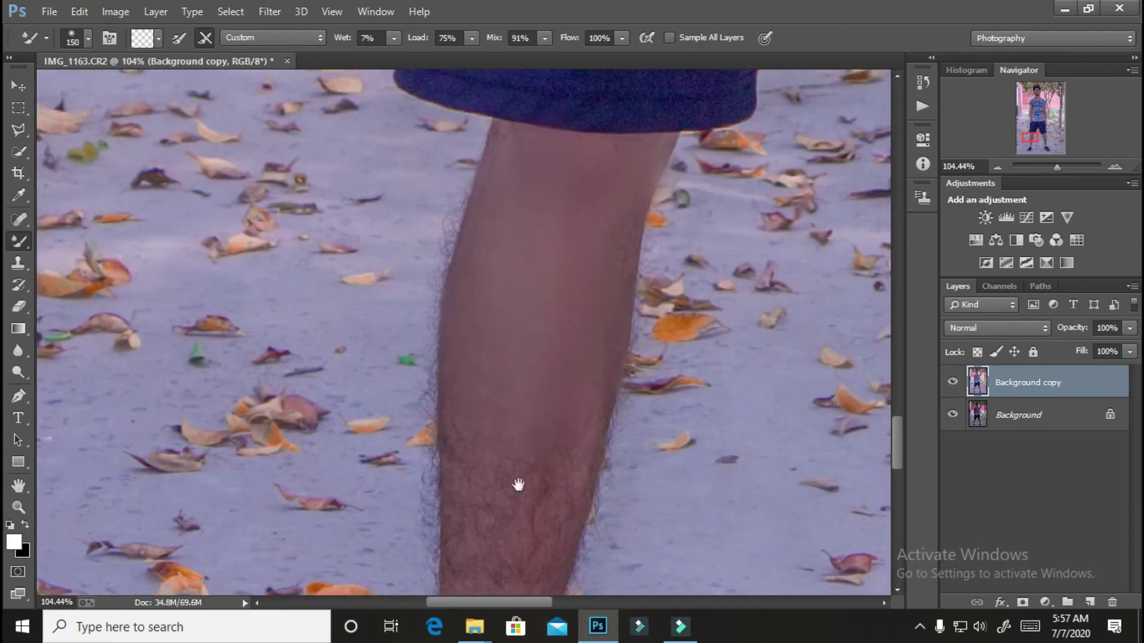
scroll(613, 248, "down", 4)
scroll(702, 280, "down", 3)
scroll(713, 299, "up", 2)
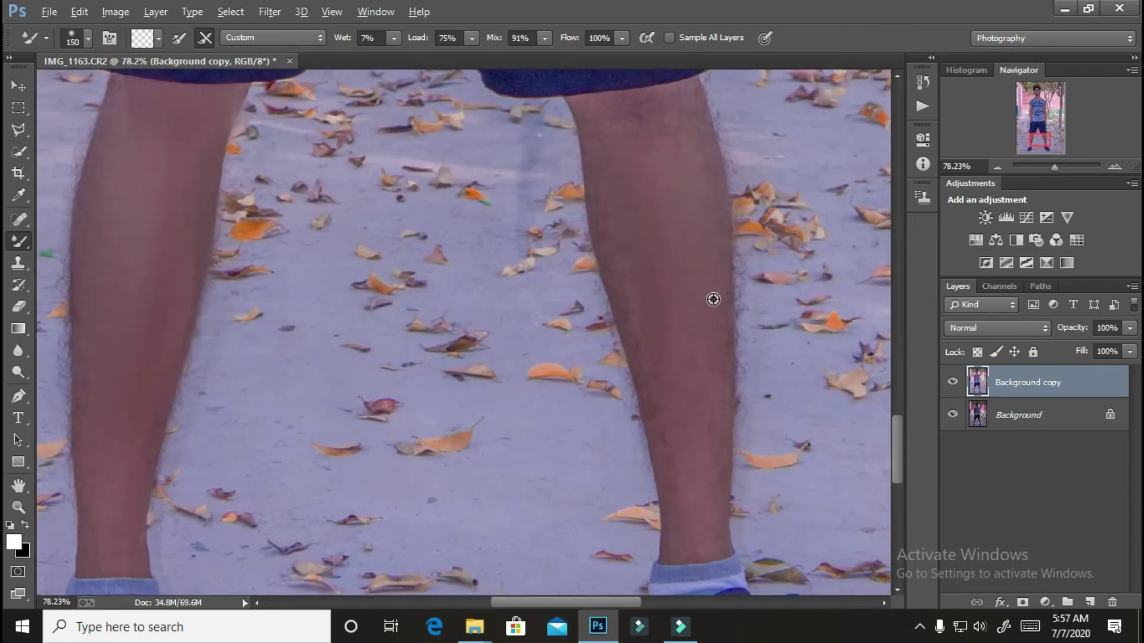
scroll(688, 370, "down", 5)
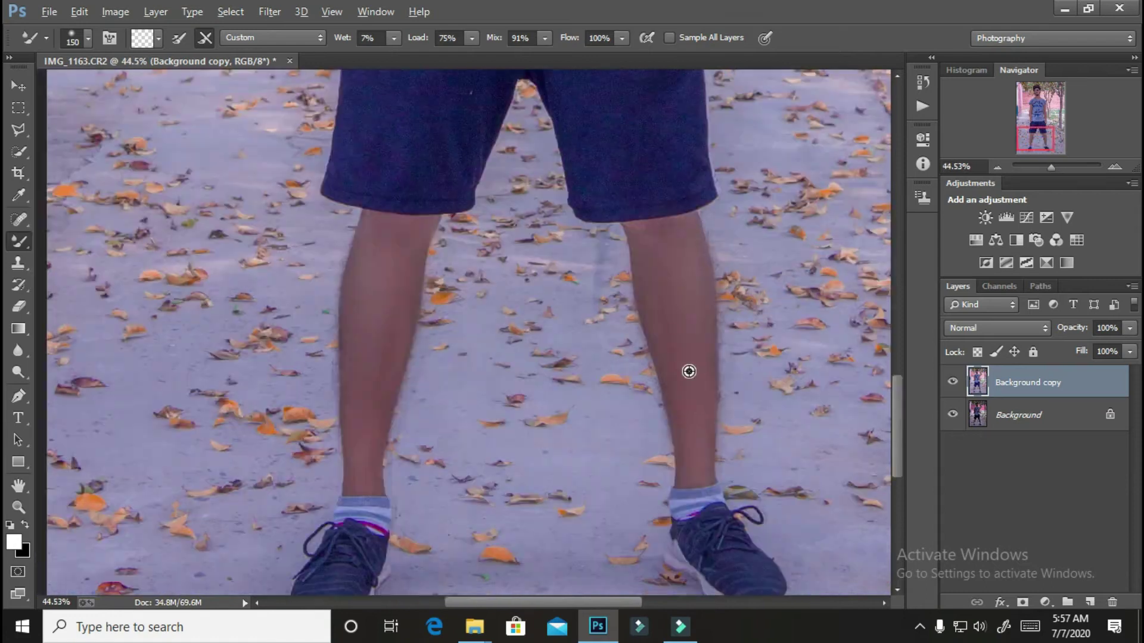
Step: Brighten the whites of both eyes with the Dodge tool on Midtones at 40% exposure, using brush size 15
scroll(688, 369, "down", 2)
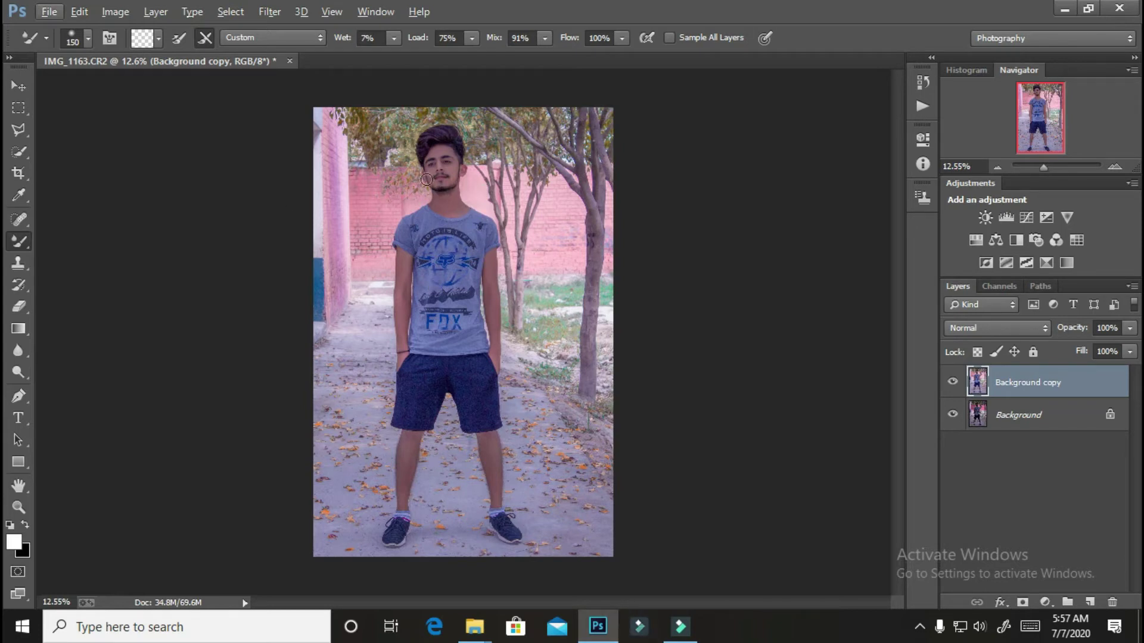
scroll(434, 106, "up", 3)
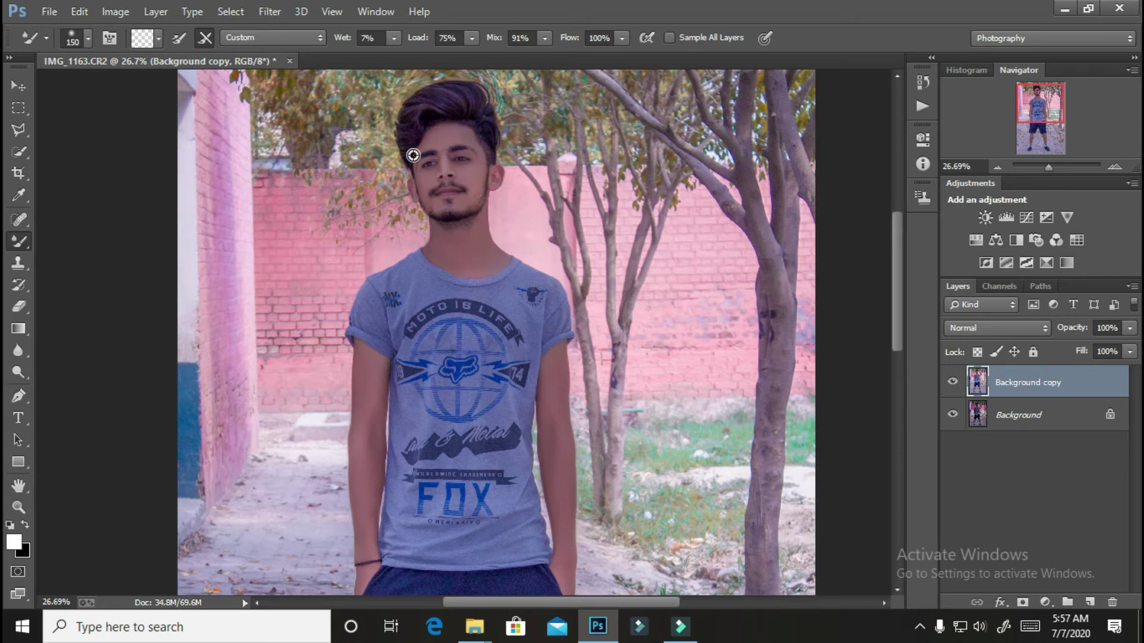
scroll(451, 148, "up", 1)
scroll(451, 147, "up", 7)
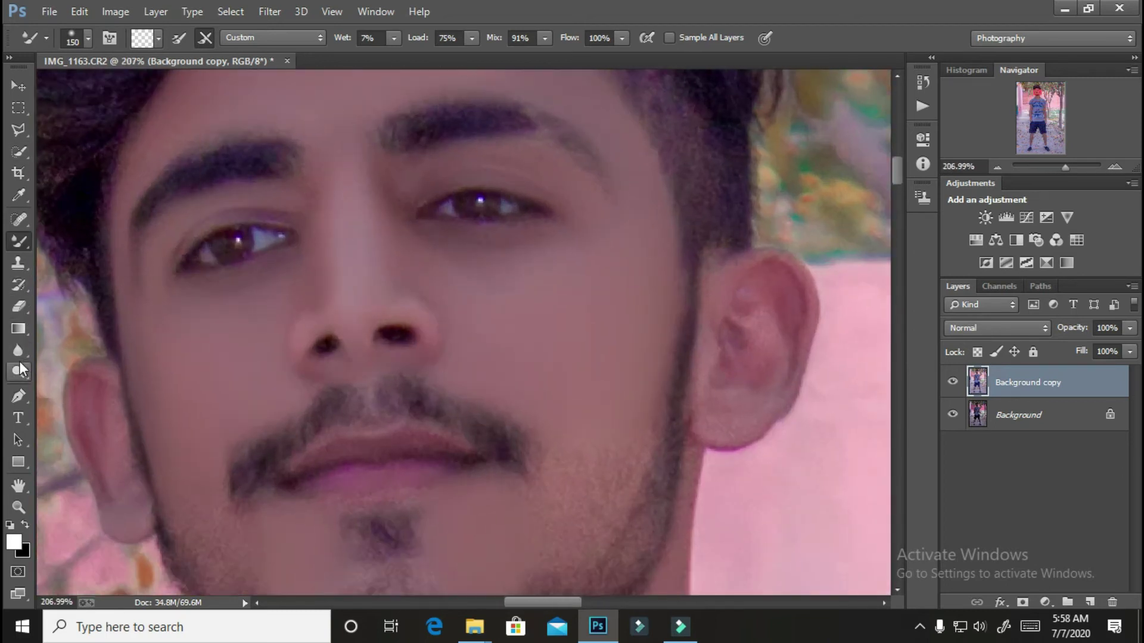
left_click(19, 370)
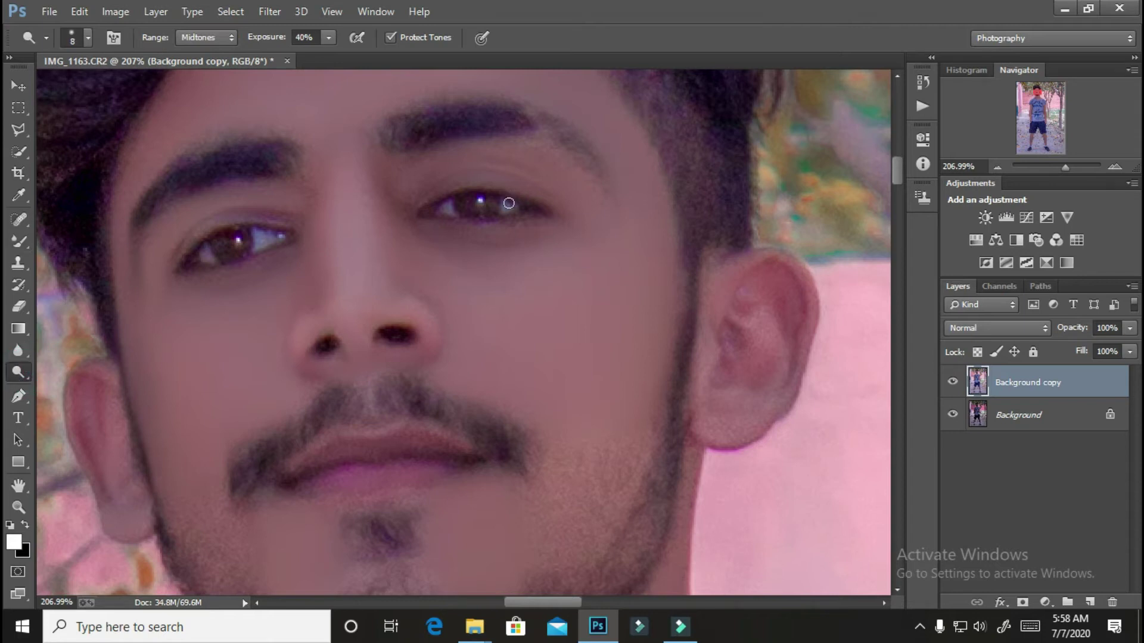
left_click_drag(506, 205, 510, 206)
left_click(506, 209)
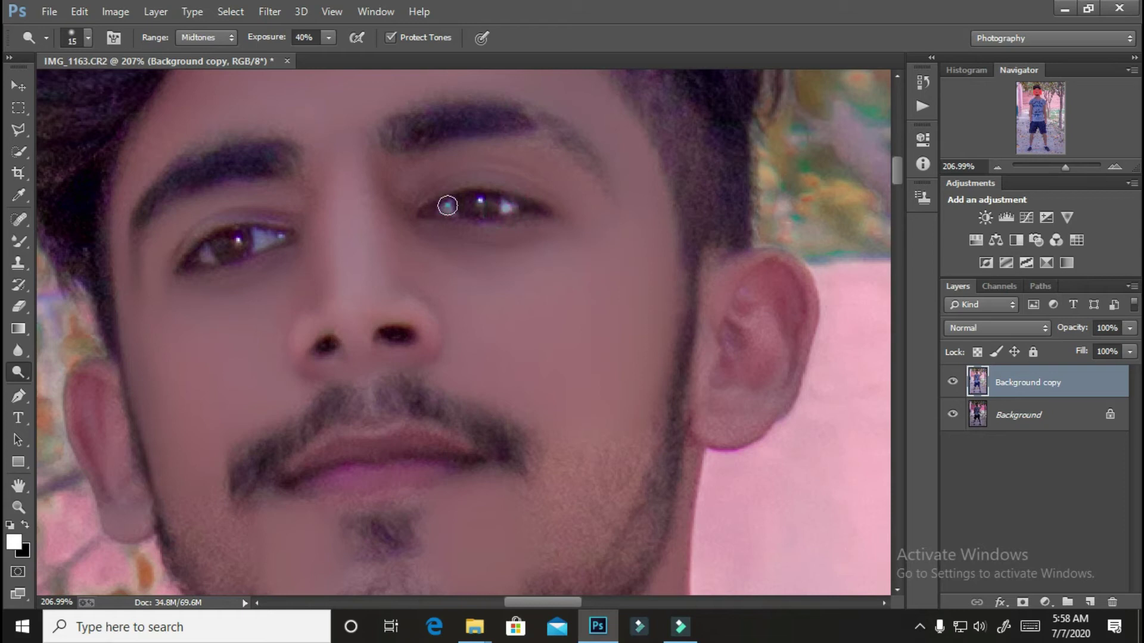
left_click(447, 206)
left_click(255, 237)
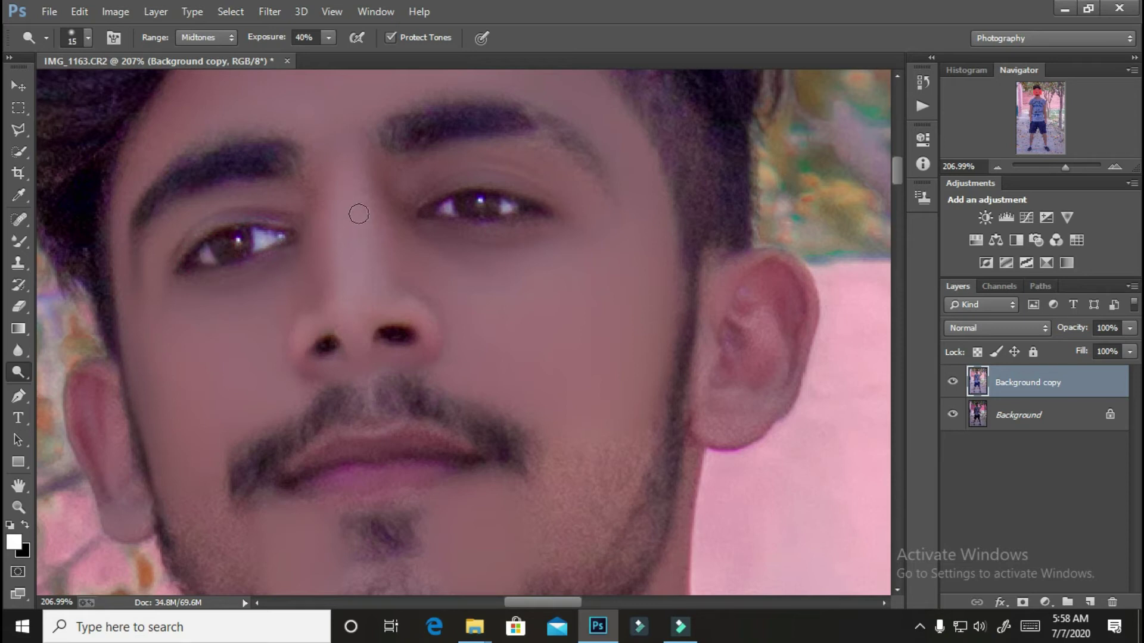
Step: Lower the Dodge tool's exposure and brighten the bridge of the nose
left_click_drag(258, 38, 249, 38)
left_click_drag(337, 149, 349, 228)
scroll(240, 97, "down", 10)
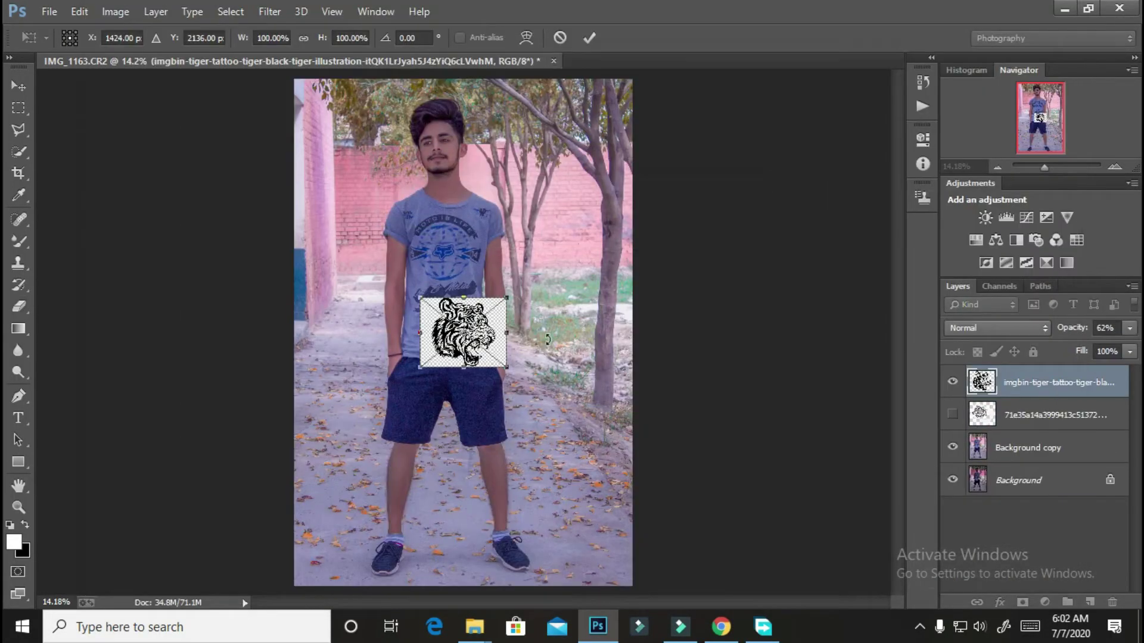
Step: Place the tiger tattoo image over the face and set its blend mode to Darken
left_click_drag(502, 359, 477, 194)
scroll(456, 146, "up", 6)
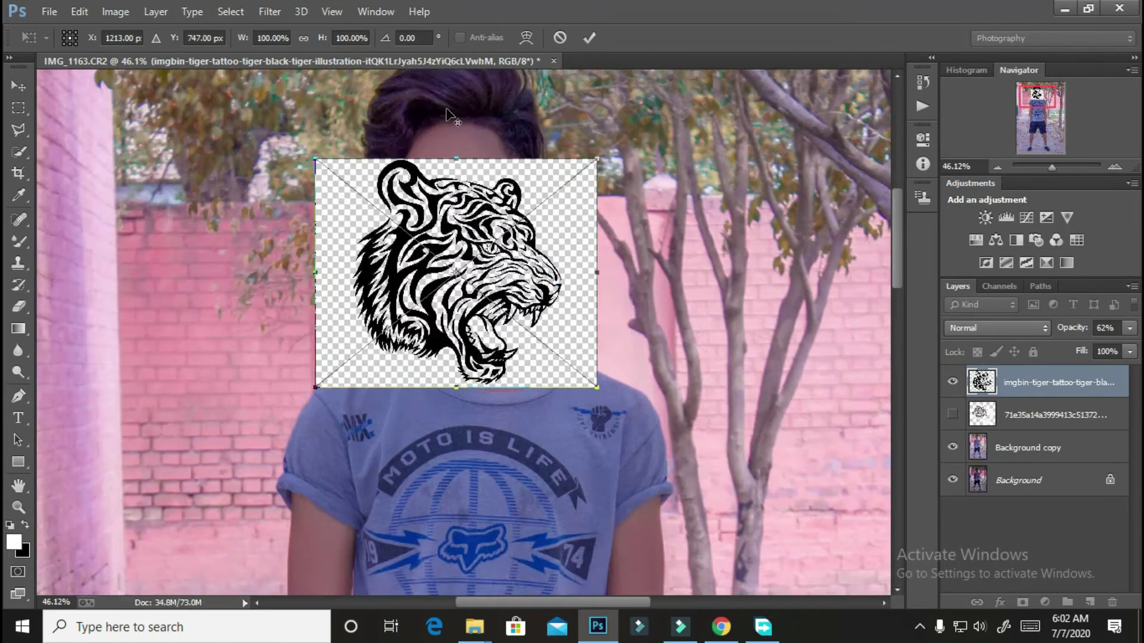
double_click(532, 300)
left_click(680, 259)
key("Return")
left_click(948, 327)
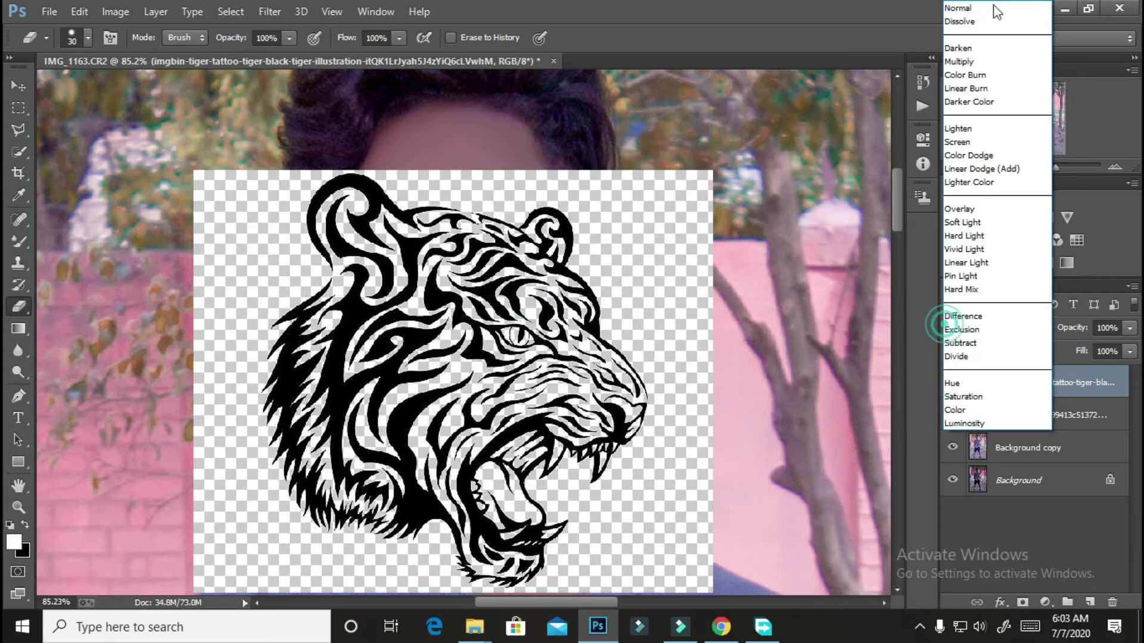
left_click(975, 52)
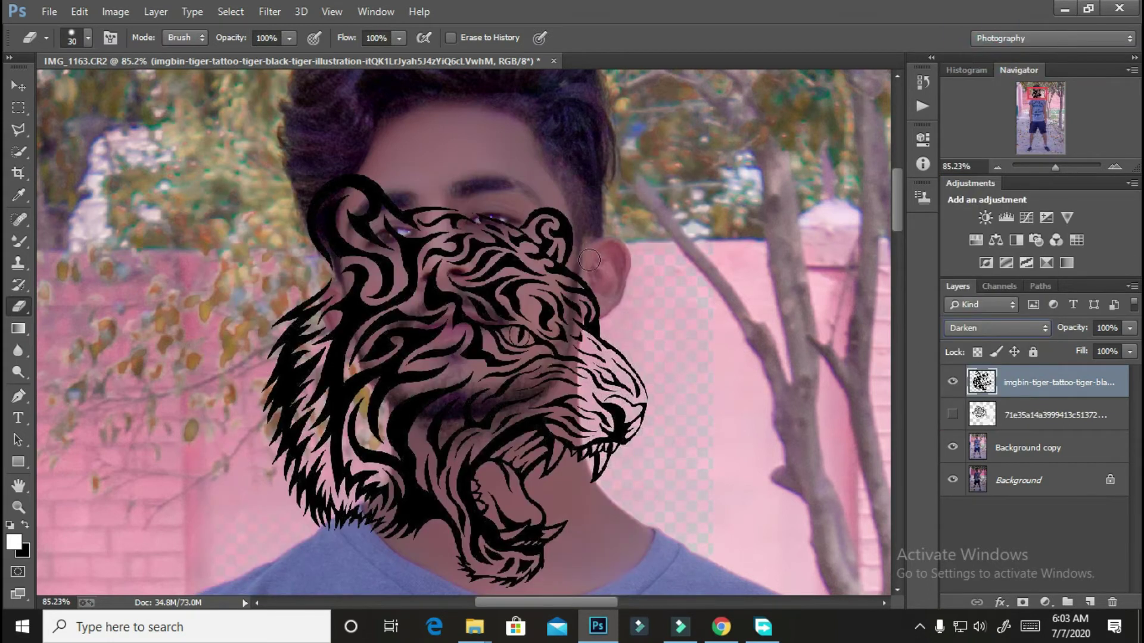
Step: Scale the tiger tattoo down, move it over the neck and collar area, and flip it horizontally
key("ctrl+t")
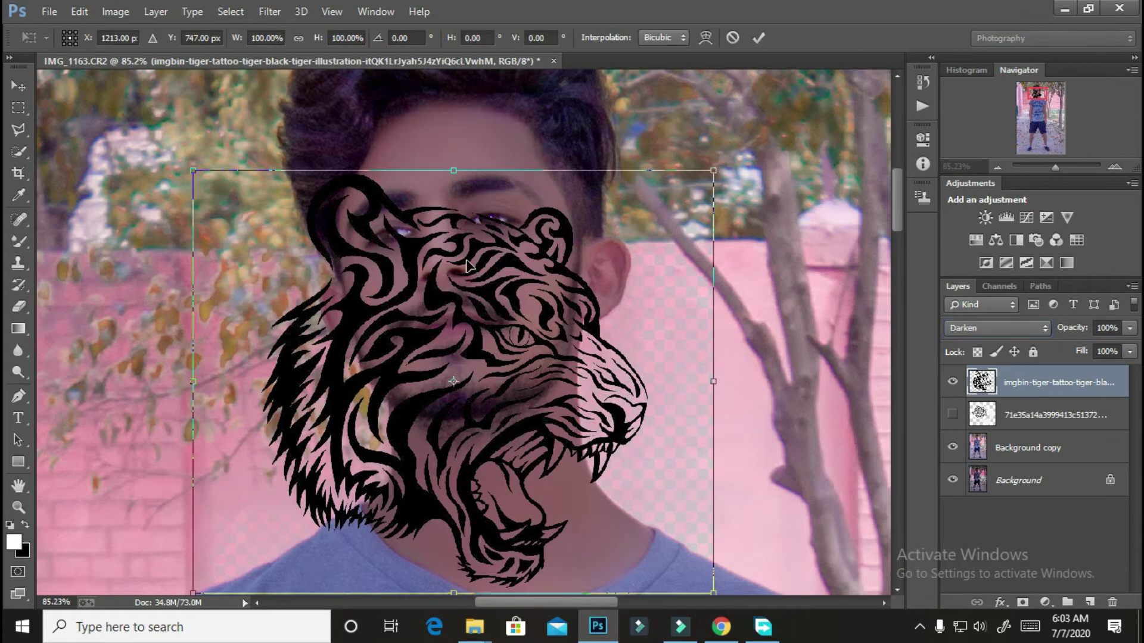
scroll(467, 262, "down", 1)
left_click_drag(671, 183, 510, 292)
left_click_drag(406, 420, 603, 433)
right_click(663, 440)
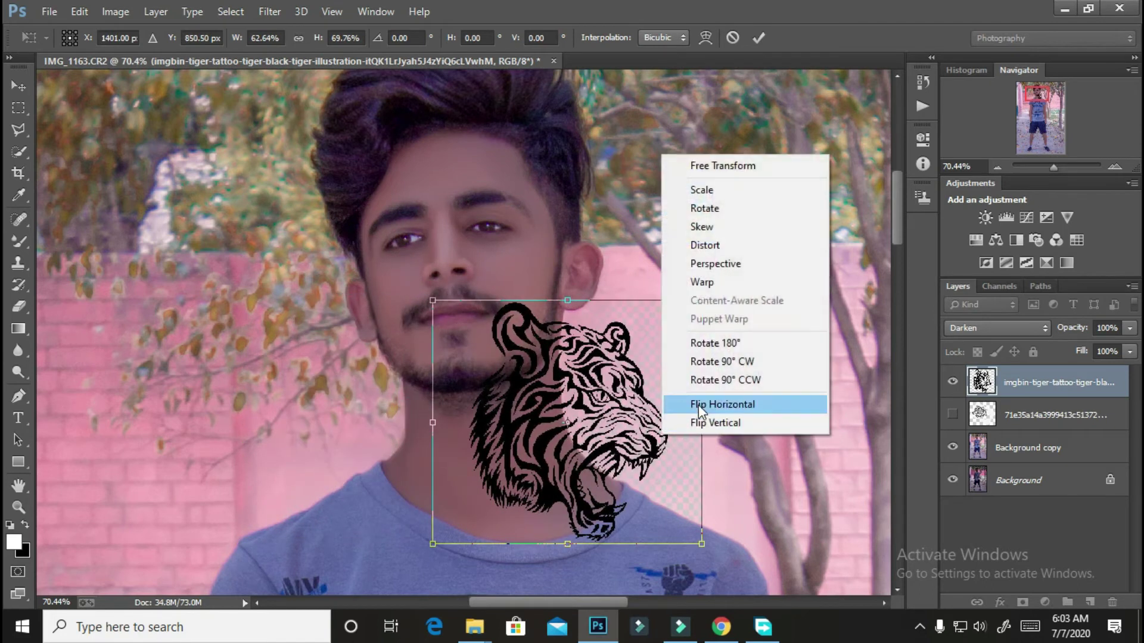
left_click(724, 397)
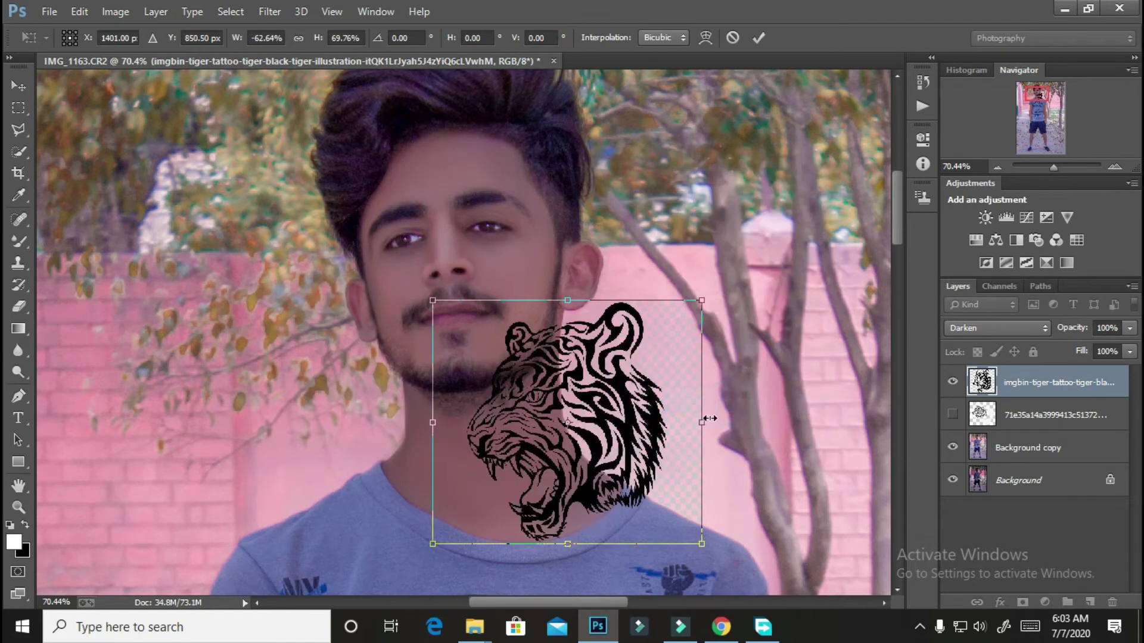
Step: Shrink the tattoo further, rotate it to about 42 degrees and move it onto the side of the neck
left_click_drag(781, 427, 728, 375)
left_click_drag(727, 510, 661, 471)
left_click_drag(593, 442, 598, 511)
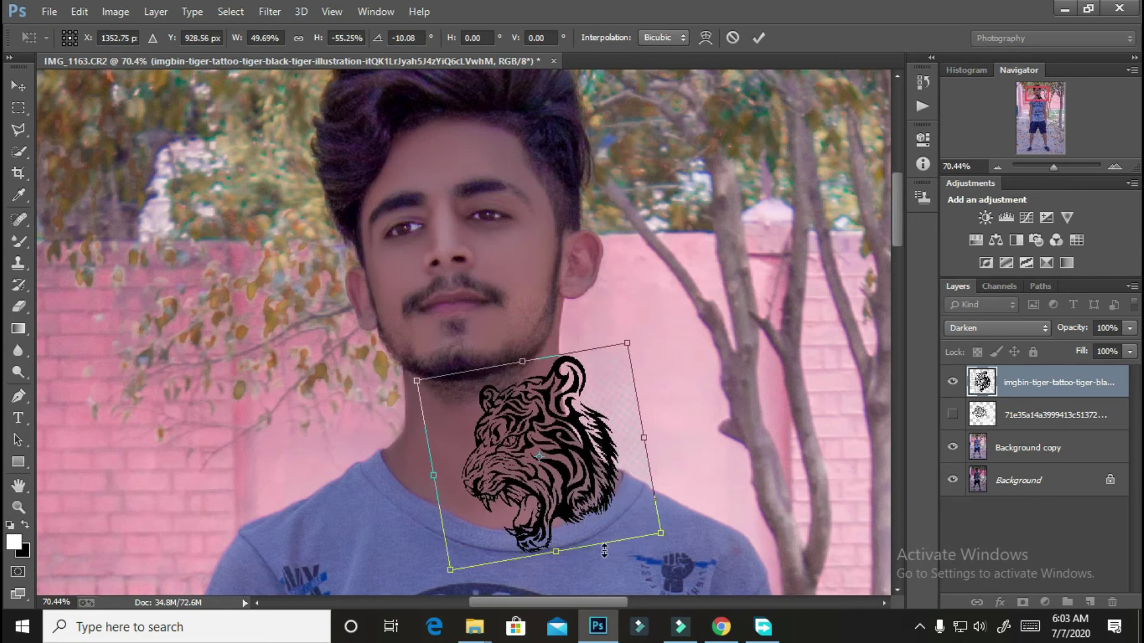
left_click_drag(575, 555, 577, 539)
left_click_drag(684, 434, 608, 556)
left_click_drag(505, 453, 522, 489)
left_click_drag(482, 541, 515, 505)
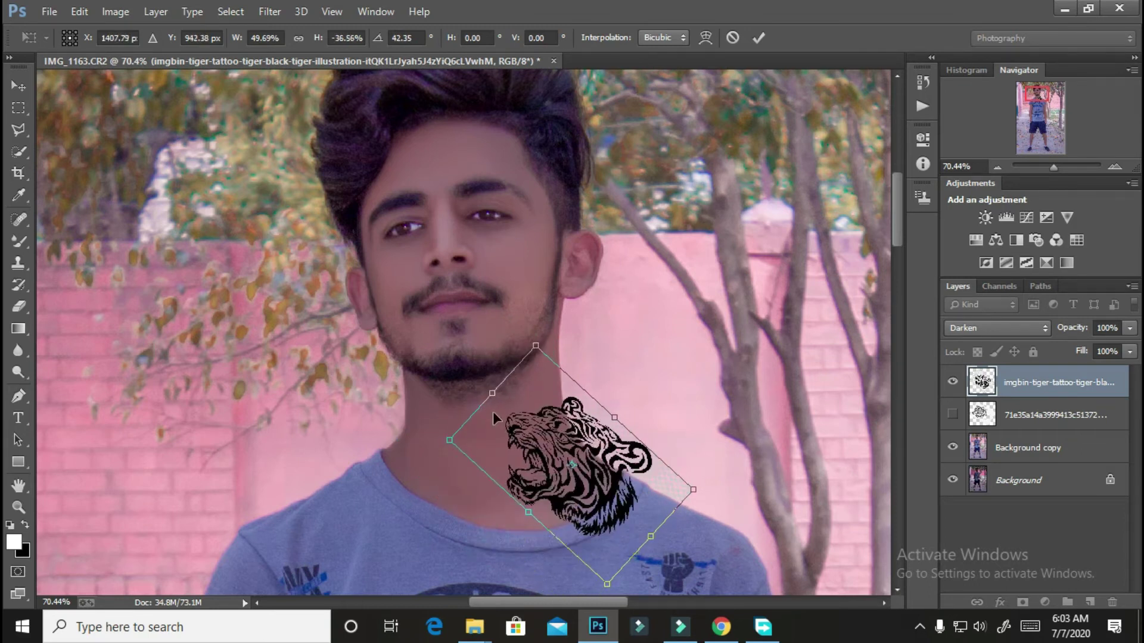
Step: Refine the tattoo to about 42.5% width and 39.1% height at 47.5 degrees rotation, and apply the transform
left_click_drag(495, 386, 534, 424)
left_click_drag(542, 496, 522, 493)
left_click_drag(728, 446, 729, 452)
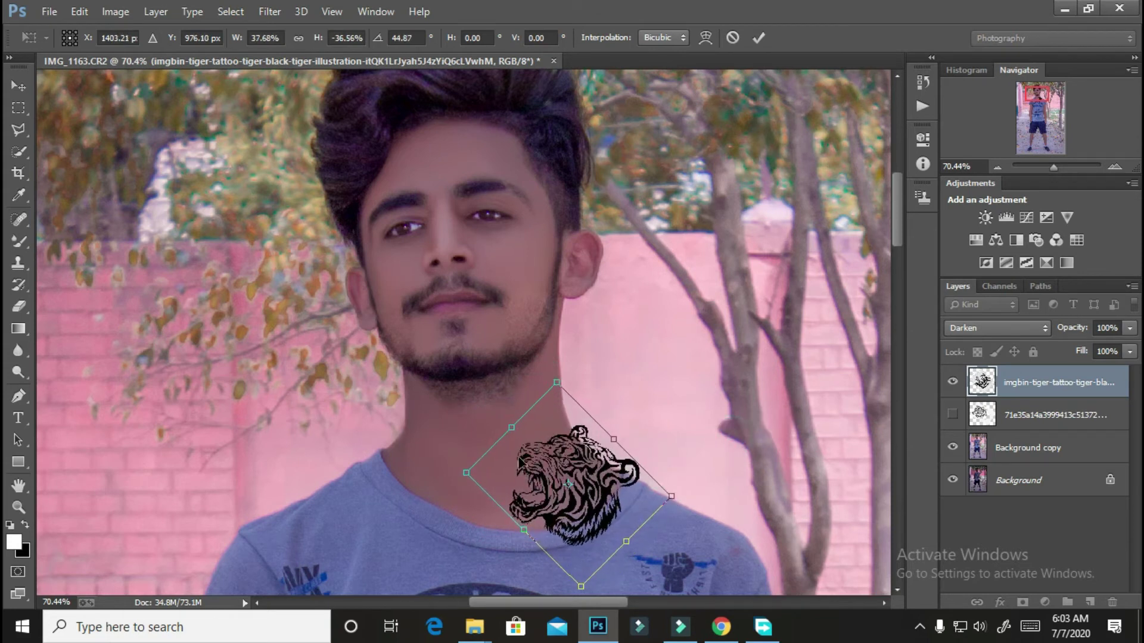
left_click_drag(476, 461, 462, 447)
mouse_move(517, 524)
left_mouse_down()
mouse_move(503, 538)
mouse_move(513, 529)
left_mouse_up()
left_click_drag(739, 377, 742, 390)
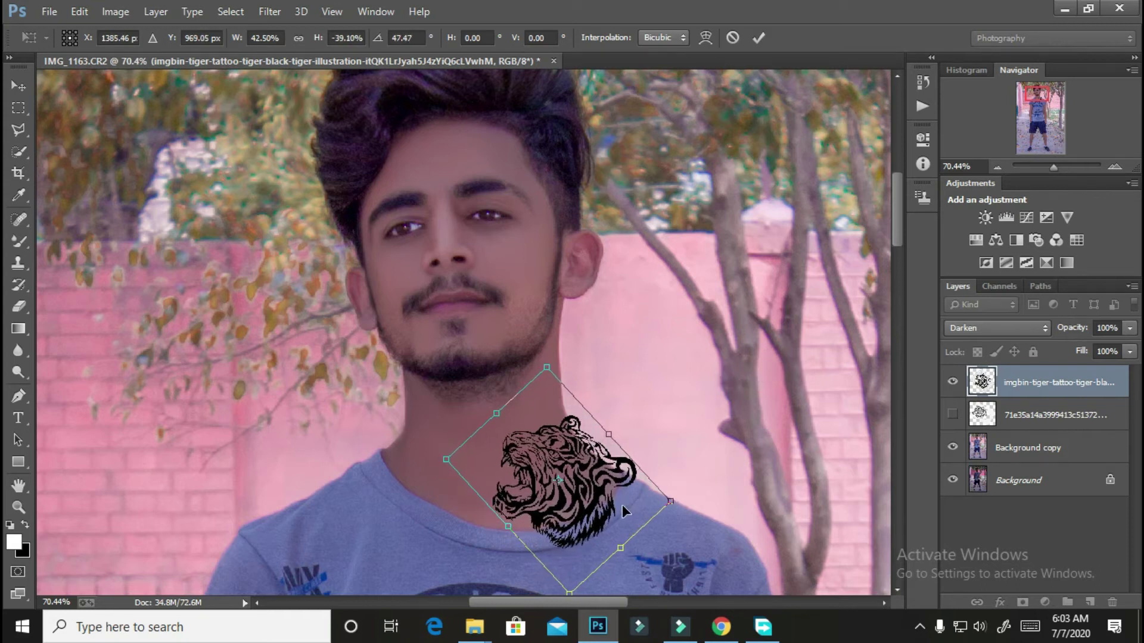
key("Return")
Step: Lower the tattoo layer's opacity to 16%
key("e")
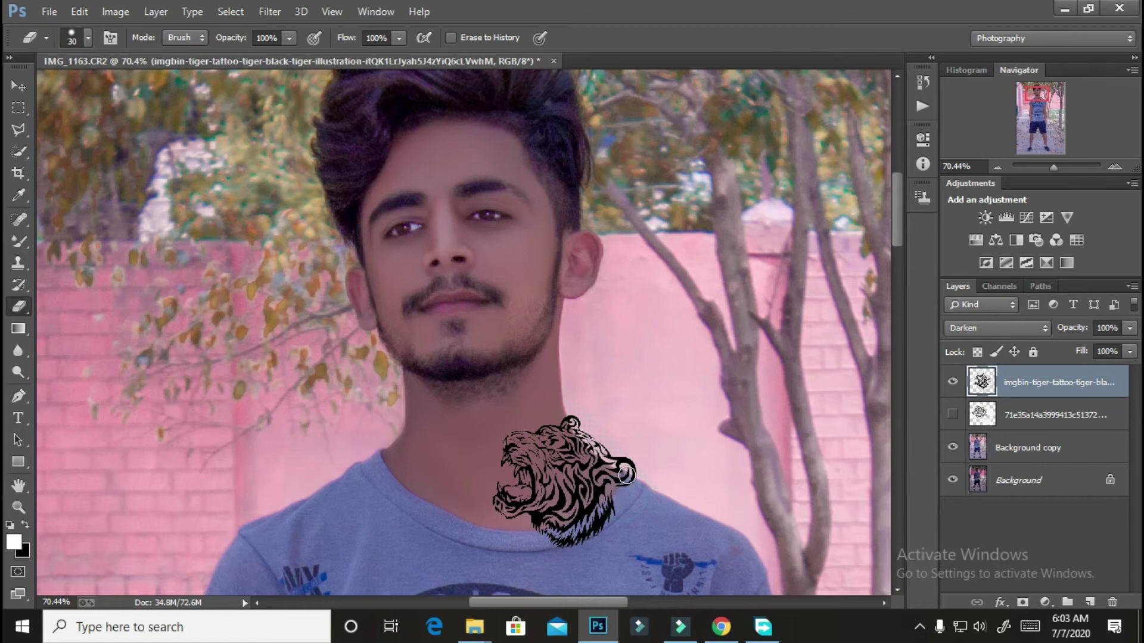
scroll(600, 530, "up", 1)
scroll(600, 530, "up", 12)
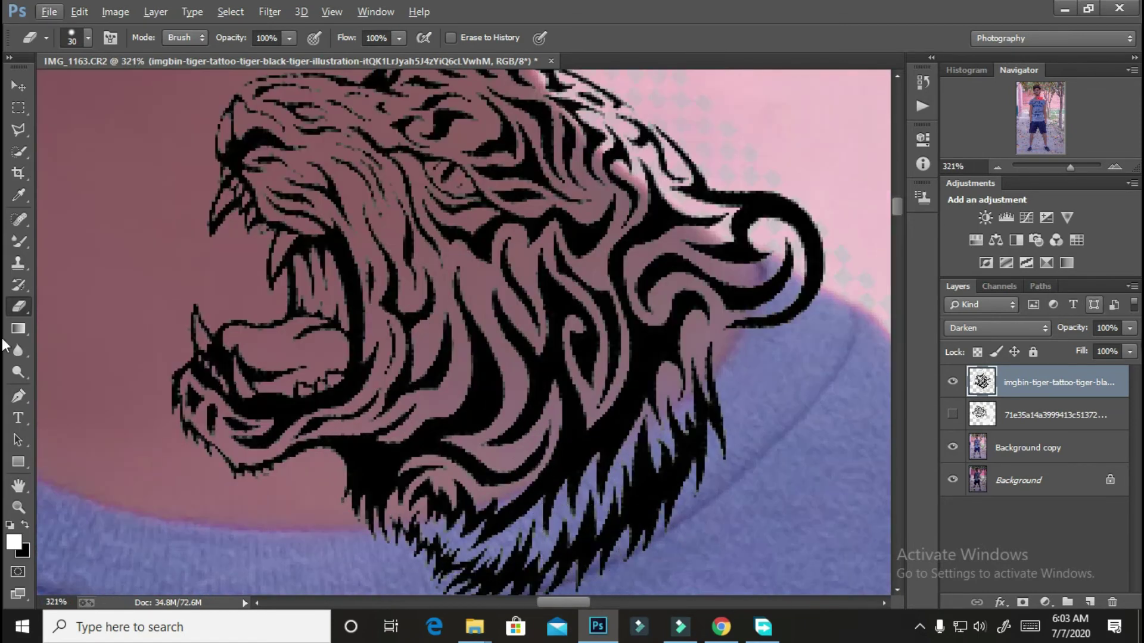
left_click_drag(1075, 332, 1007, 338)
Step: Outline the tattoo parts overlapping the shirt and background with the Polygonal Lasso along the collar and neck edge, delete them, and deselect
key("l")
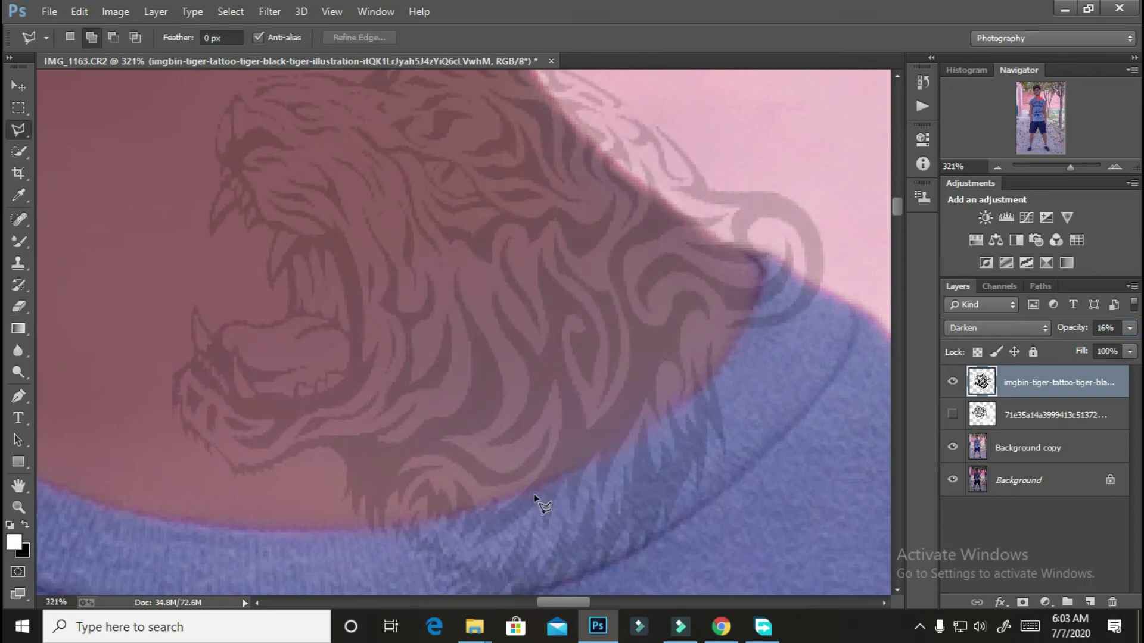
left_click(404, 521)
left_click(706, 389)
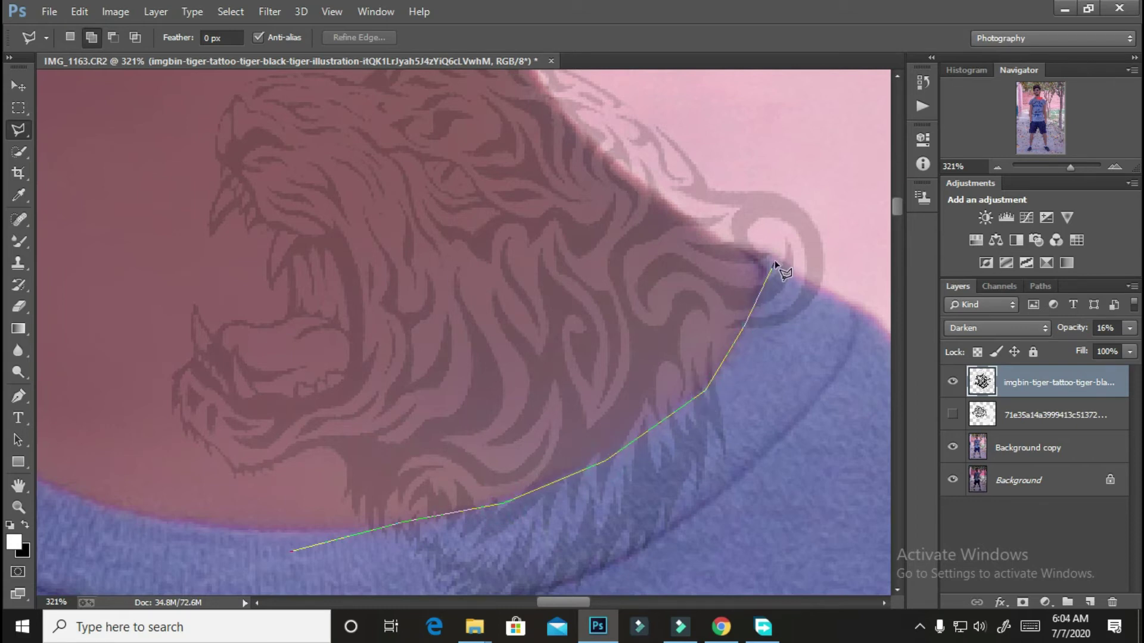
left_click(765, 276)
left_click(748, 248)
left_click(704, 233)
left_click(652, 190)
left_click(593, 138)
key("space")
mouse_move(610, 161)
left_mouse_down()
mouse_move(677, 240)
mouse_move(659, 323)
left_mouse_up()
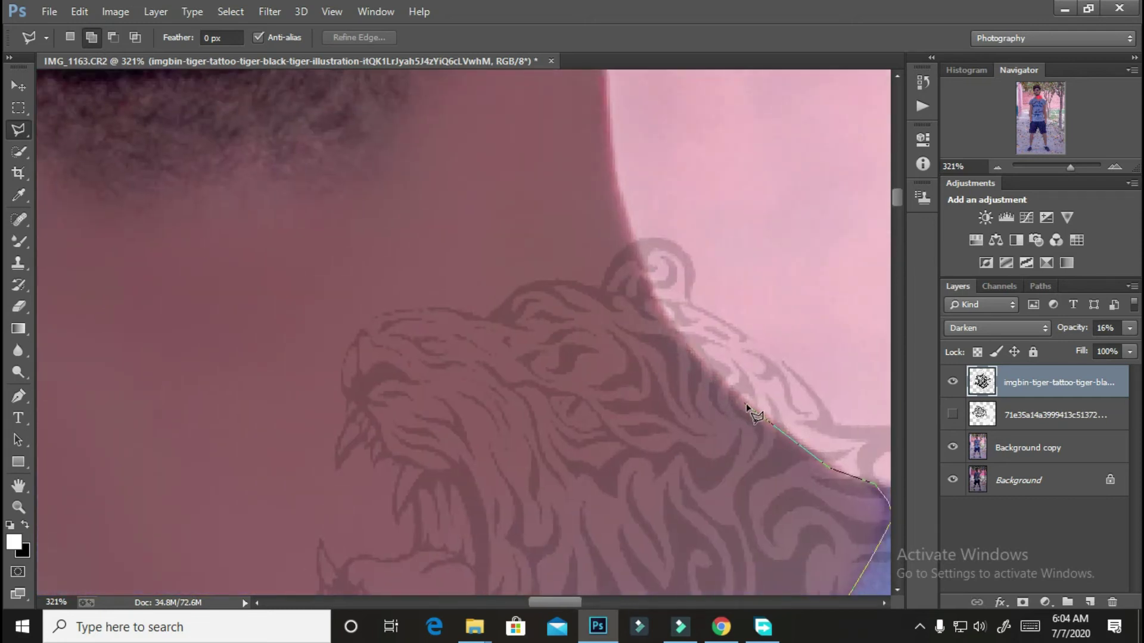
left_click(656, 311)
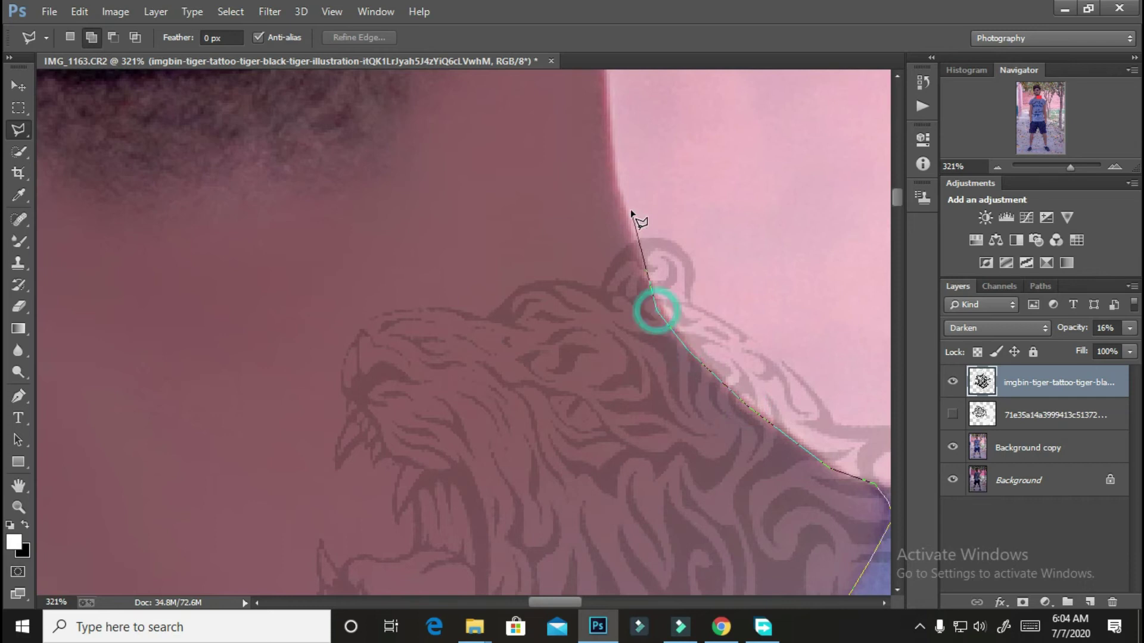
left_click(643, 186)
left_click_drag(807, 250, 505, 94)
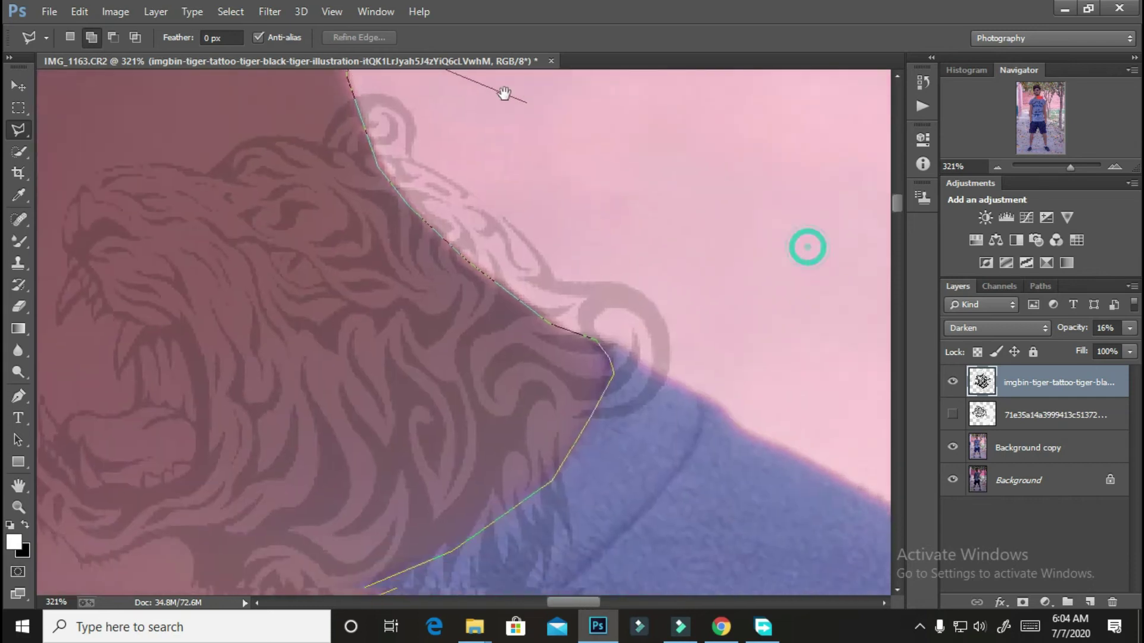
left_click(641, 162)
left_click(745, 236)
left_click(722, 401)
left_click_drag(654, 500, 831, 137)
left_click(780, 307)
left_click(529, 410)
left_click(233, 348)
left_click(216, 296)
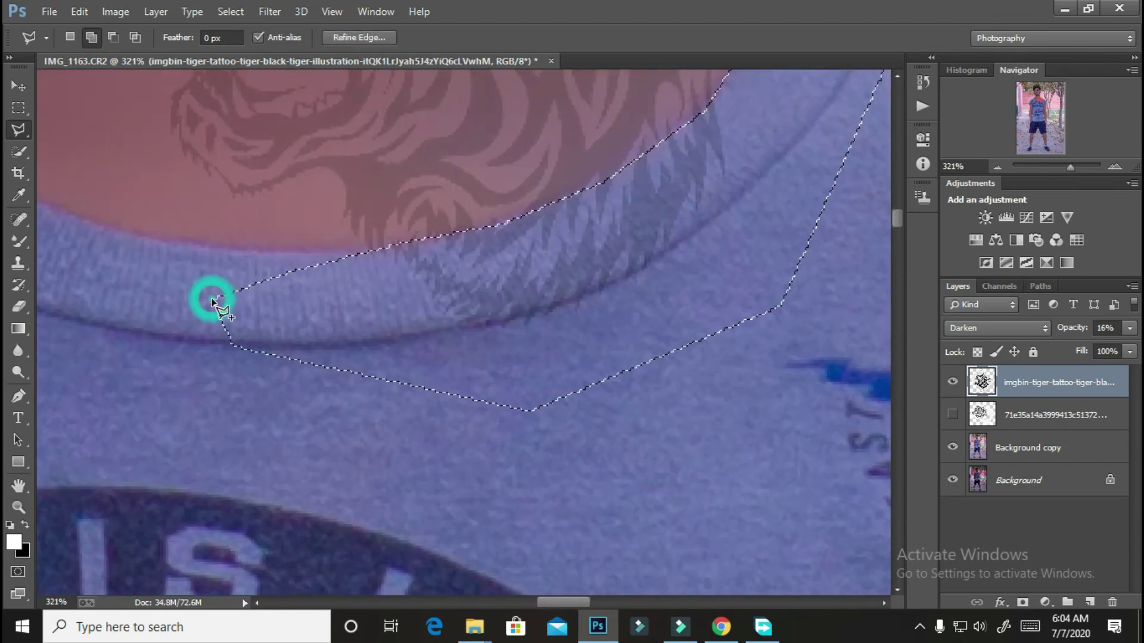
key("ctrl+d")
Step: Set the tiger tattoo layer's opacity to 28% so it blends with the skin
scroll(541, 230, "down", 5)
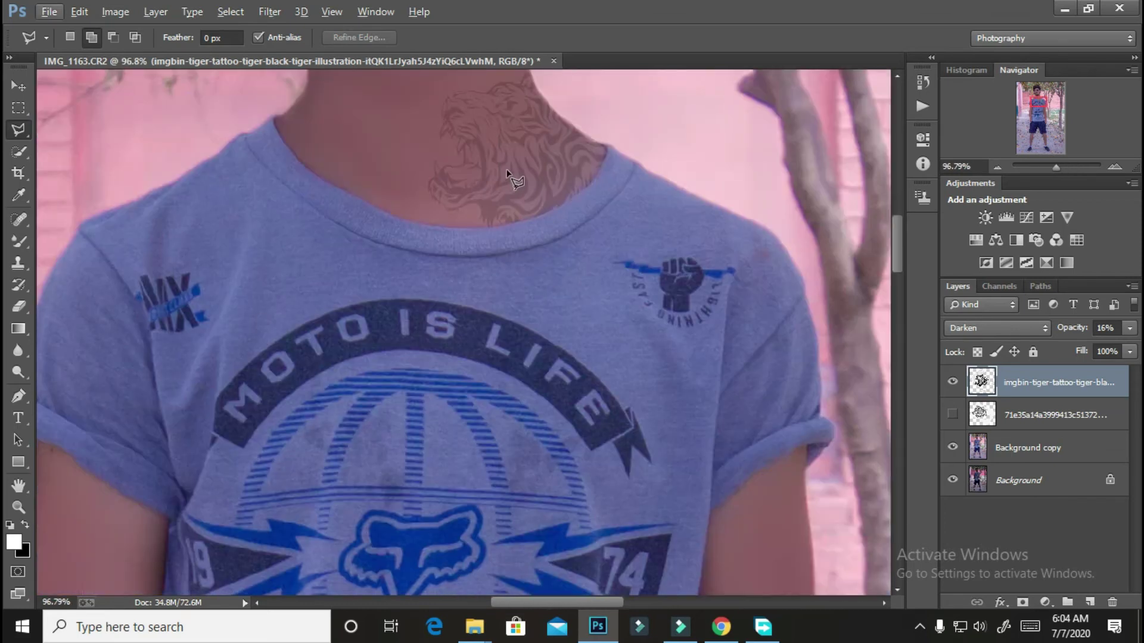
scroll(512, 178, "up", 5)
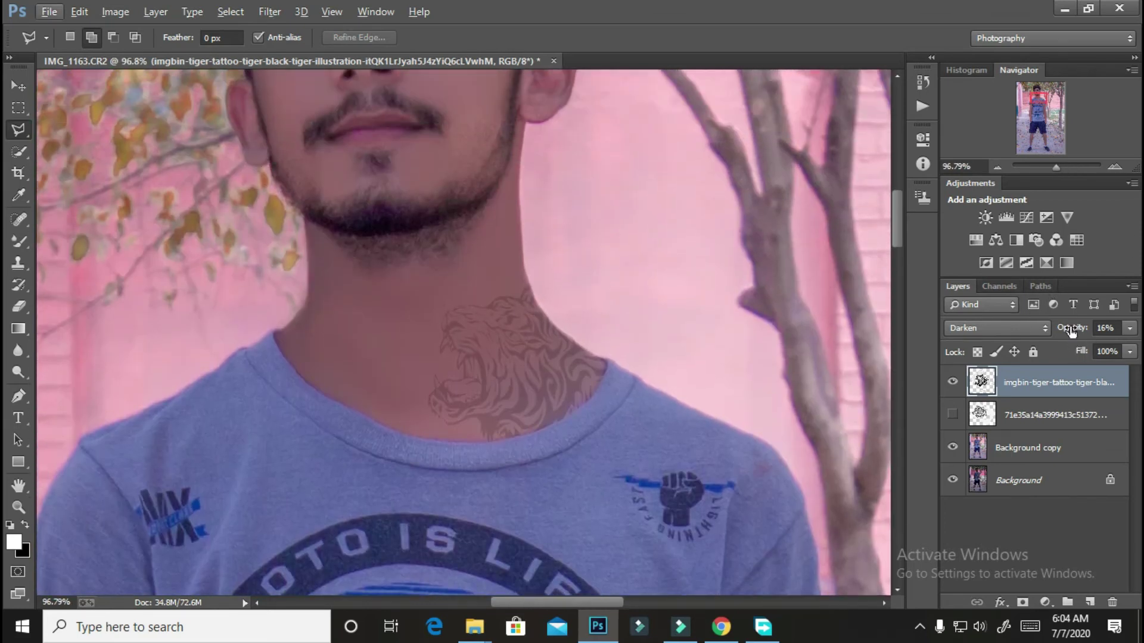
left_click_drag(1075, 331, 1100, 339)
scroll(602, 342, "down", 20)
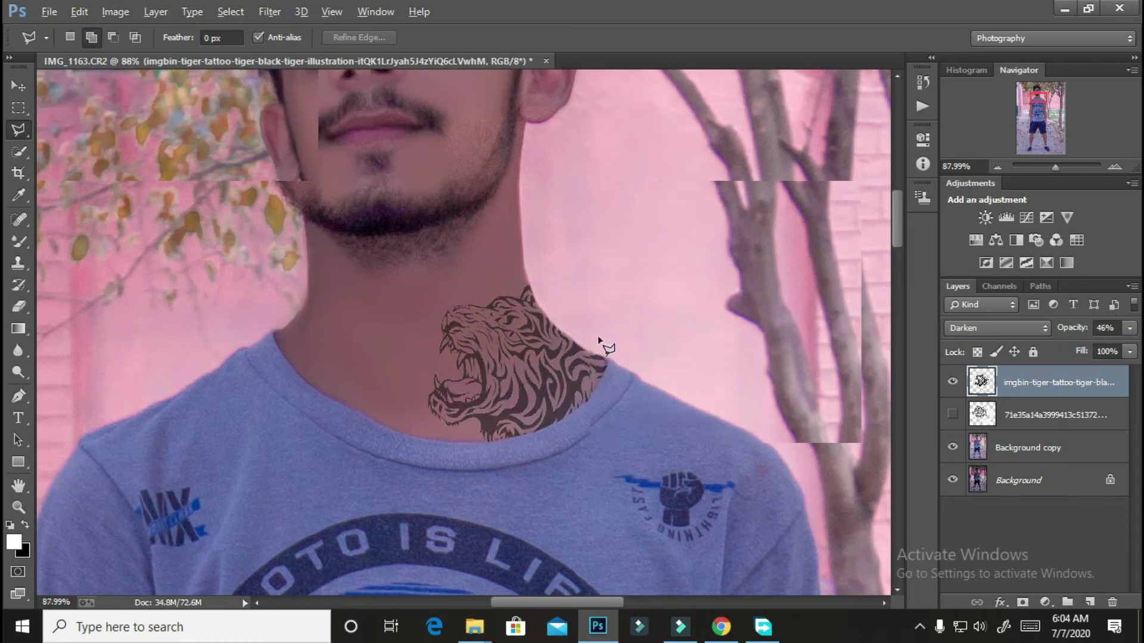
scroll(685, 331, "up", 2)
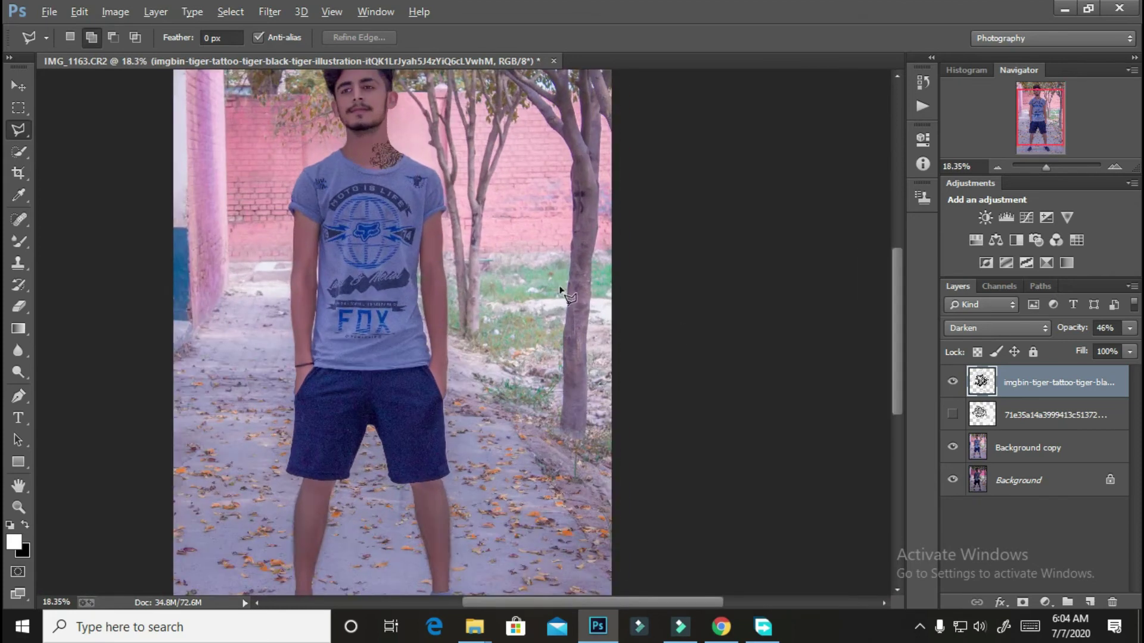
scroll(376, 266, "down", 1)
left_click_drag(1079, 332, 1064, 337)
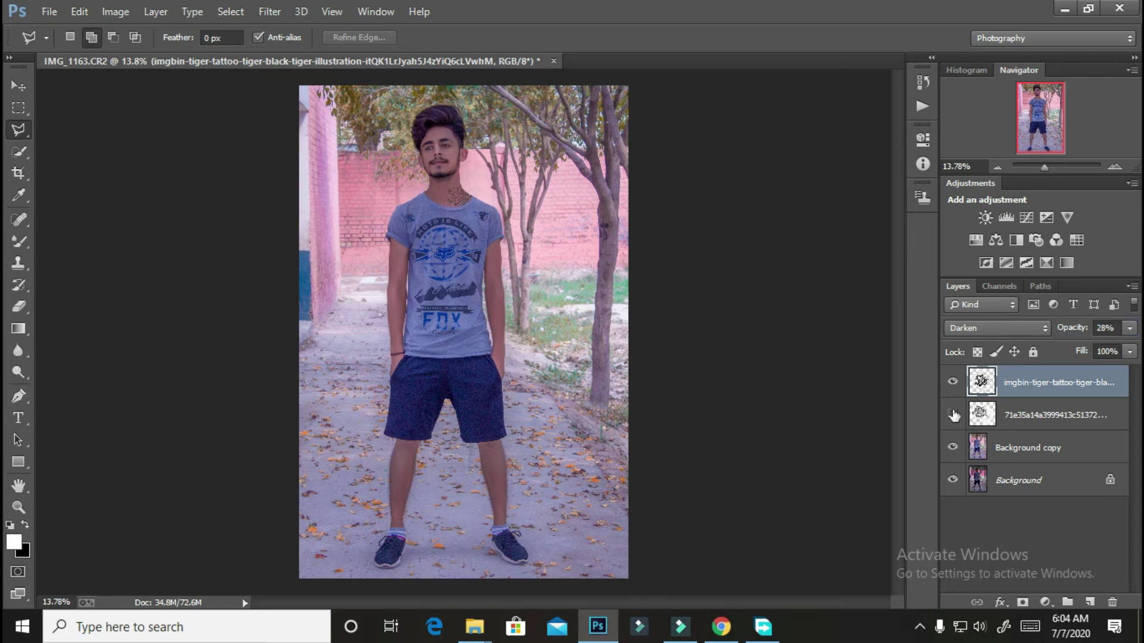
Step: Delete the hidden unused tattoo layer and merge the tiger tattoo layer down into Background copy
left_click(986, 411)
key("Delete")
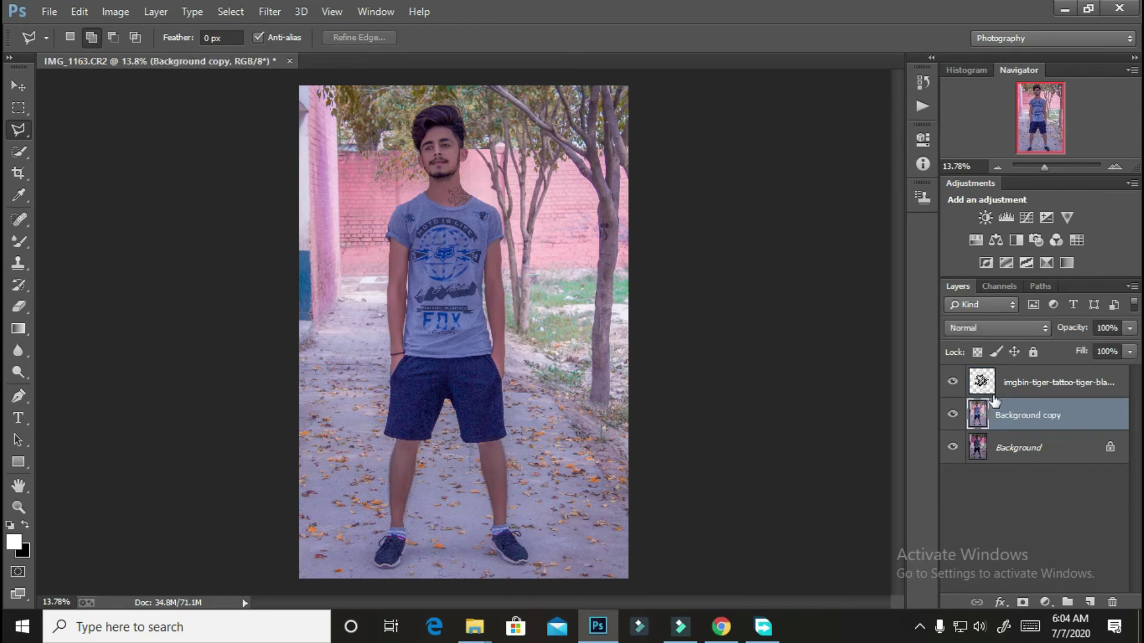
left_click(990, 390)
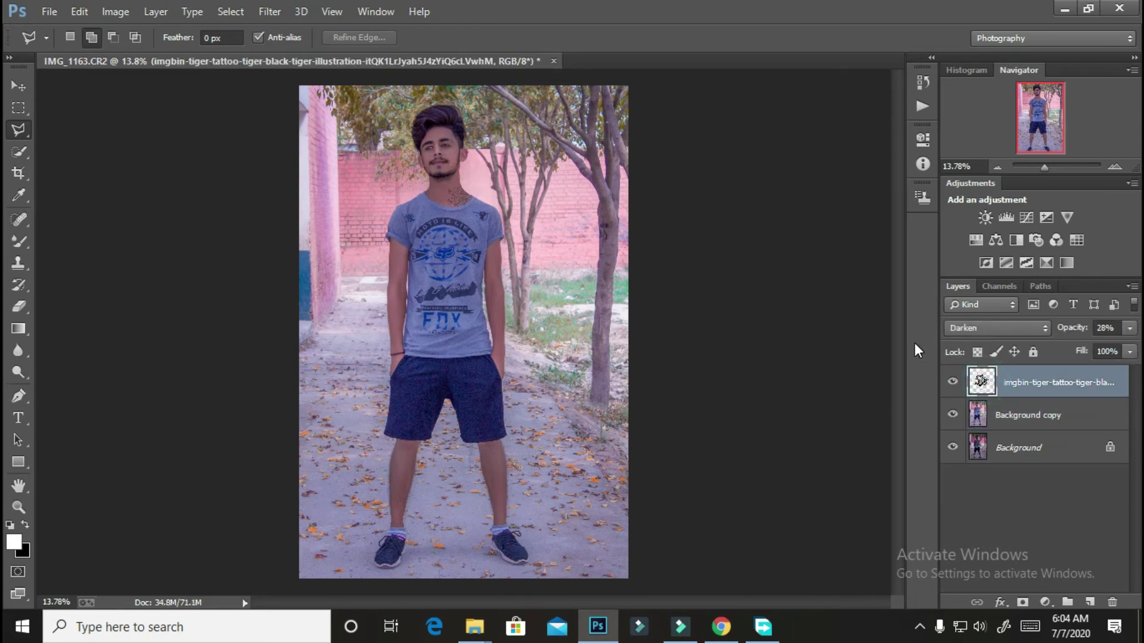
key("Delete")
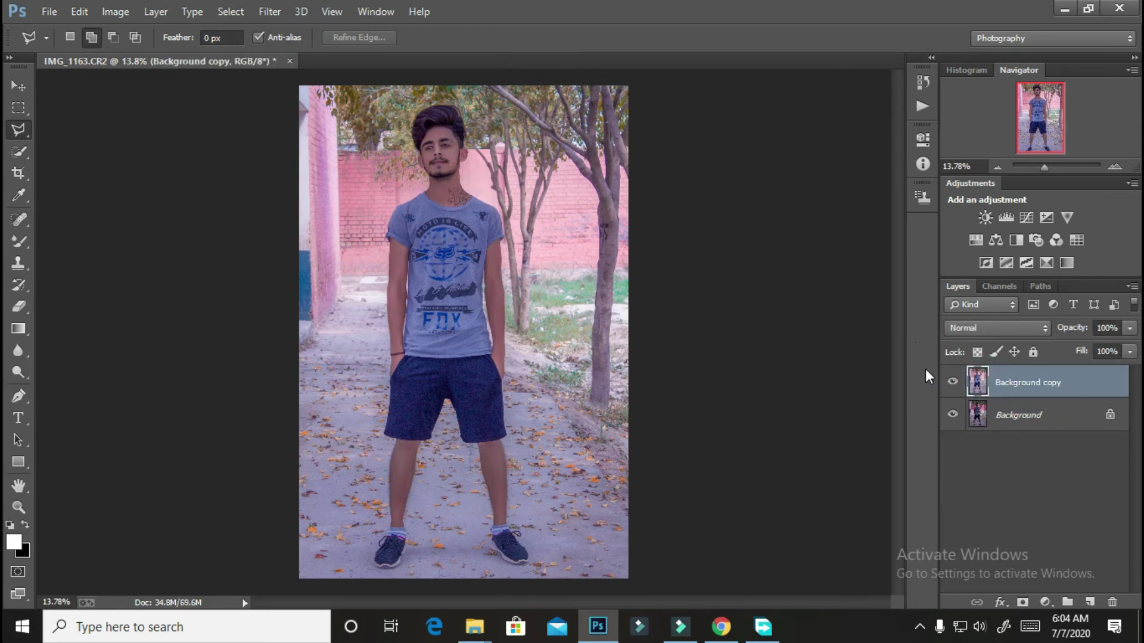
Step: Compare the retouched photo with the original by toggling the Background copy layer's visibility
scroll(398, 117, "up", 4)
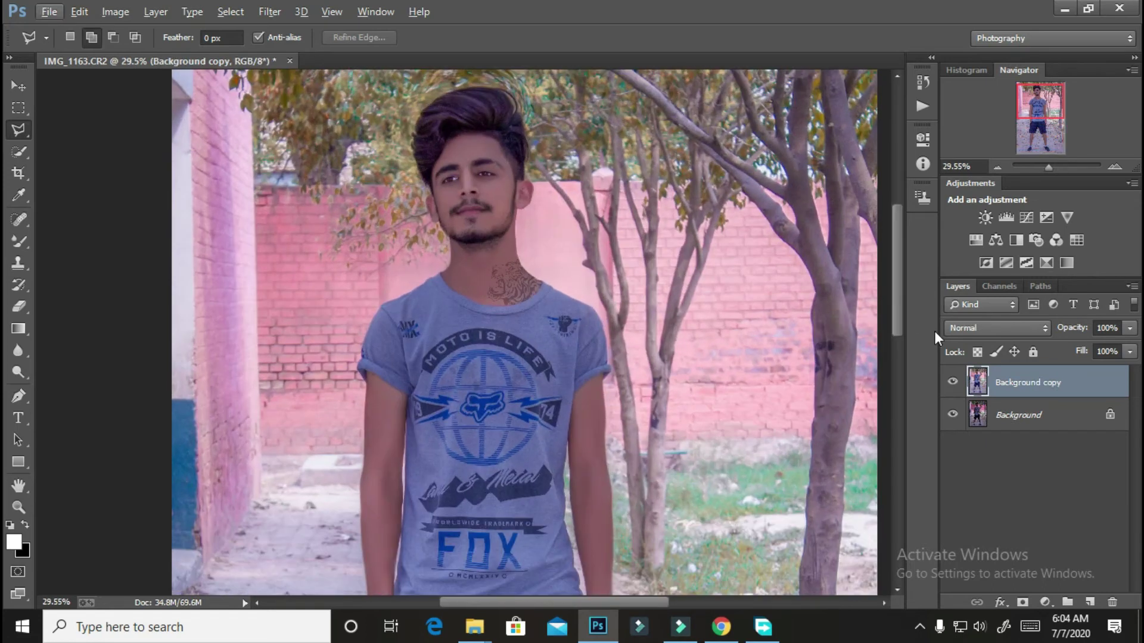
left_click(953, 382)
left_click(954, 382)
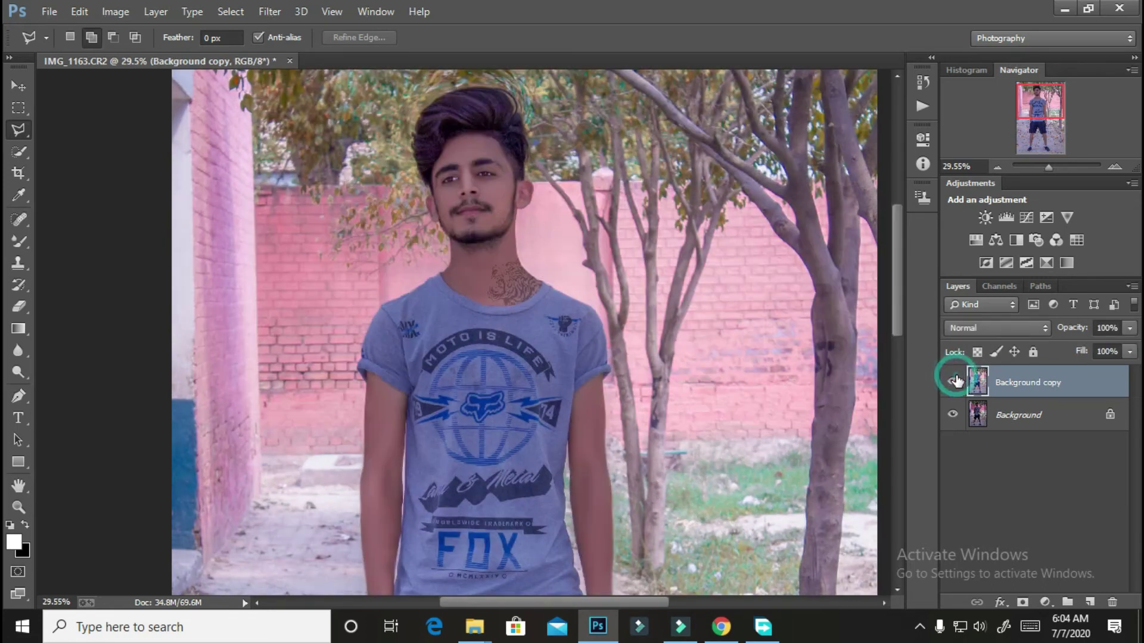
left_click(954, 382)
left_click(954, 382)
scroll(900, 361, "down", 1)
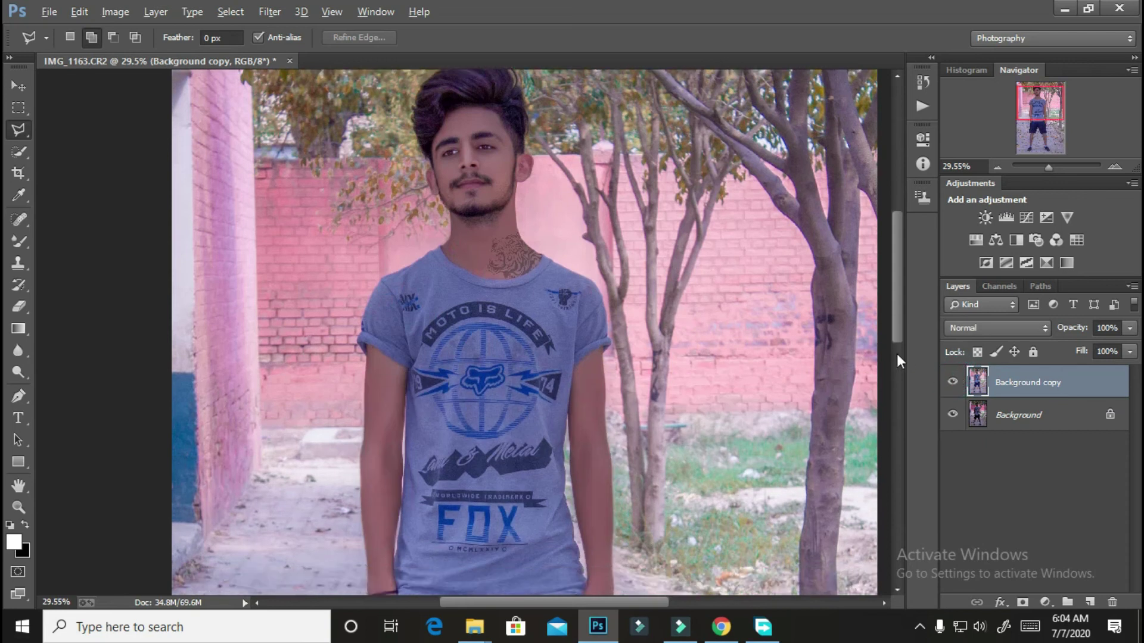
scroll(899, 360, "down", 3)
scroll(655, 279, "down", 3)
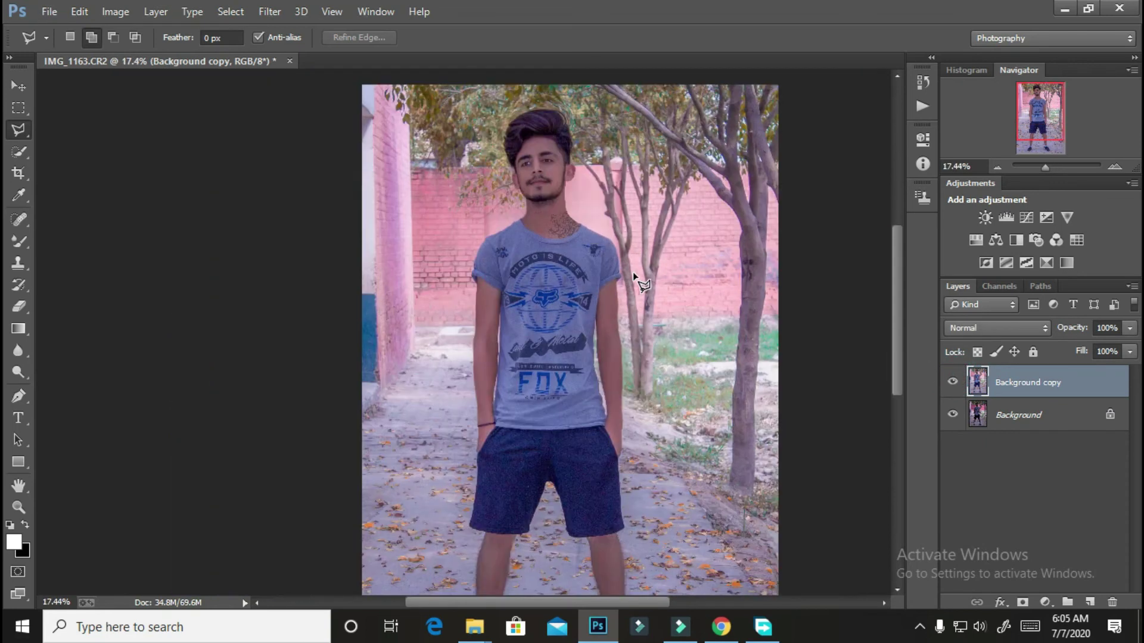
scroll(632, 272, "down", 1)
Step: Merge Background copy down into the Background layer and duplicate the merged layer
left_click(268, 12)
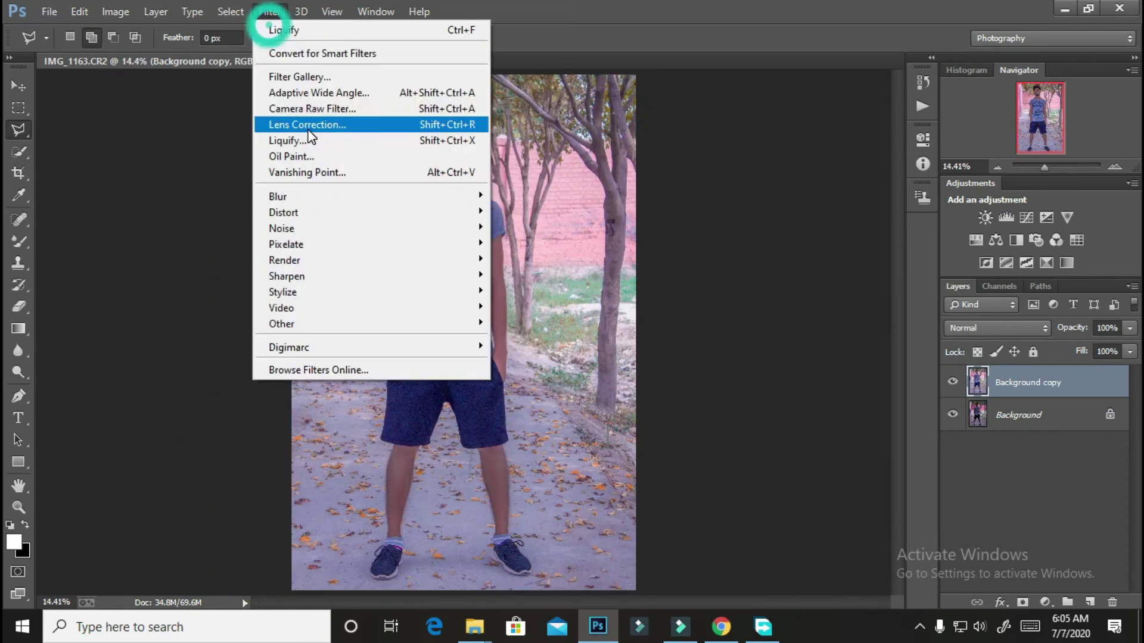
left_click(1076, 381)
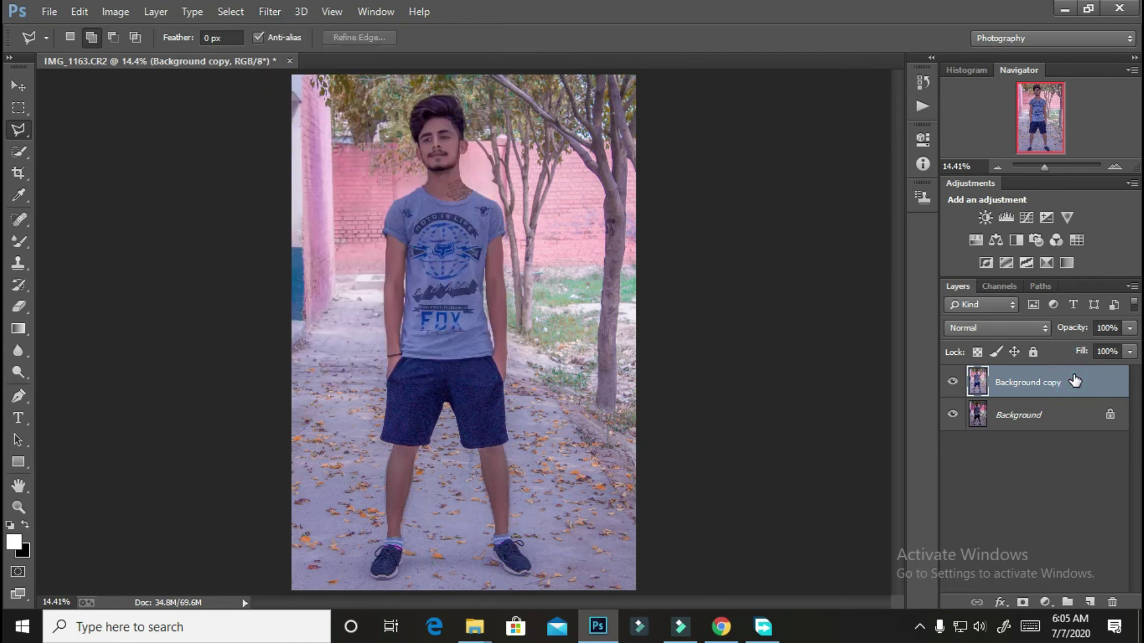
key("Delete")
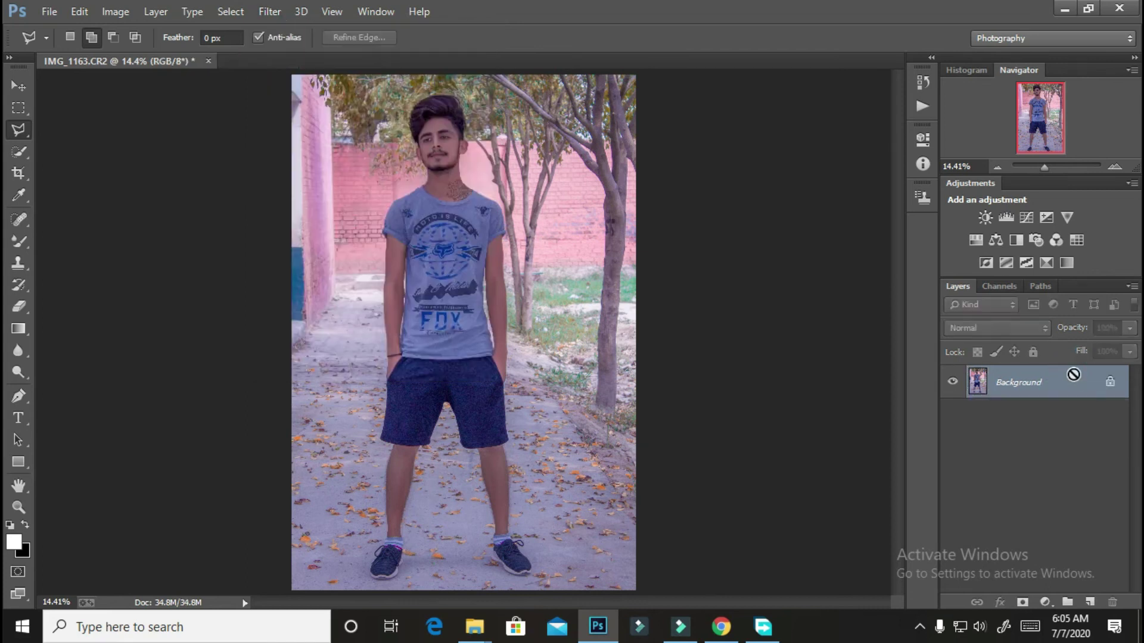
key("ctrl+j")
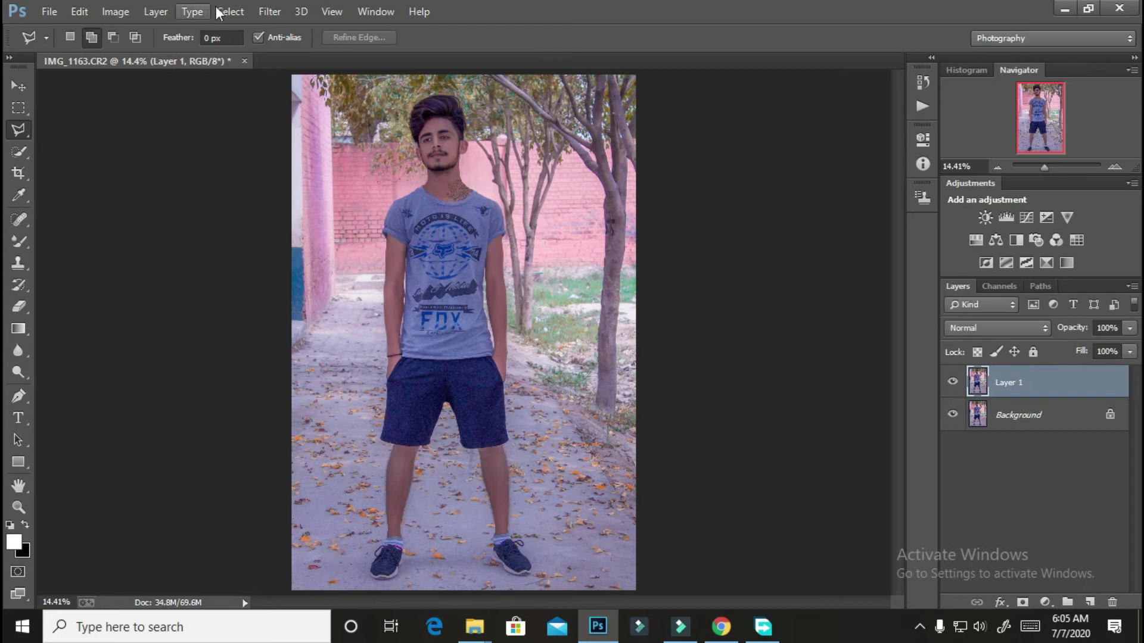
Step: Add a Color Lookup adjustment layer and load Editor Belal Soft Autumn.CUBE as its 3D LUT
left_click(285, 13)
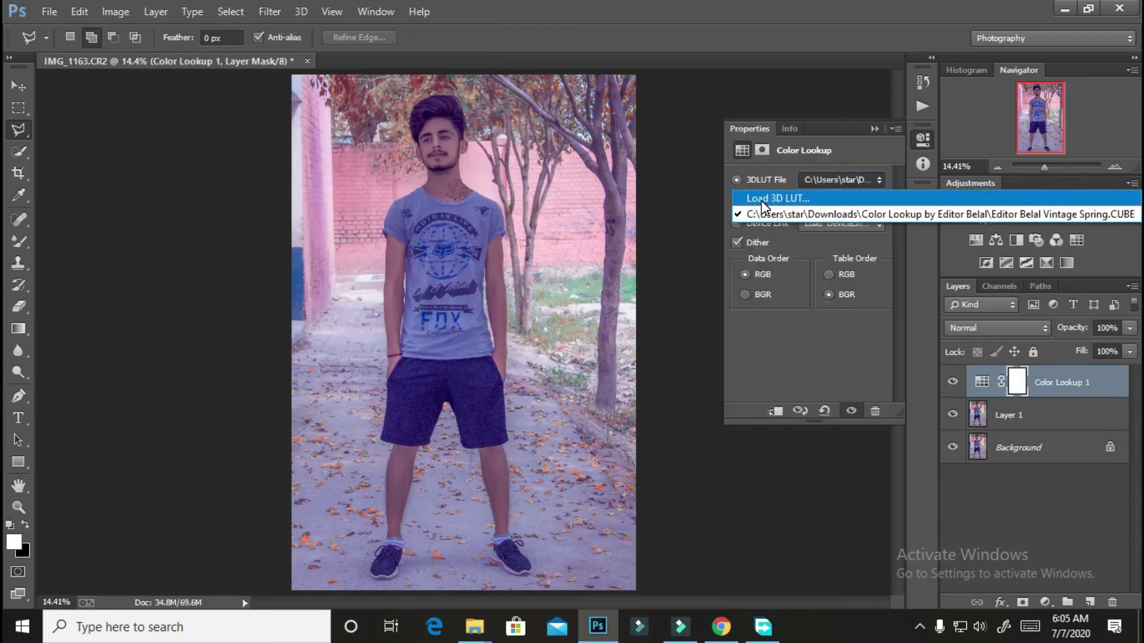
left_click(760, 200)
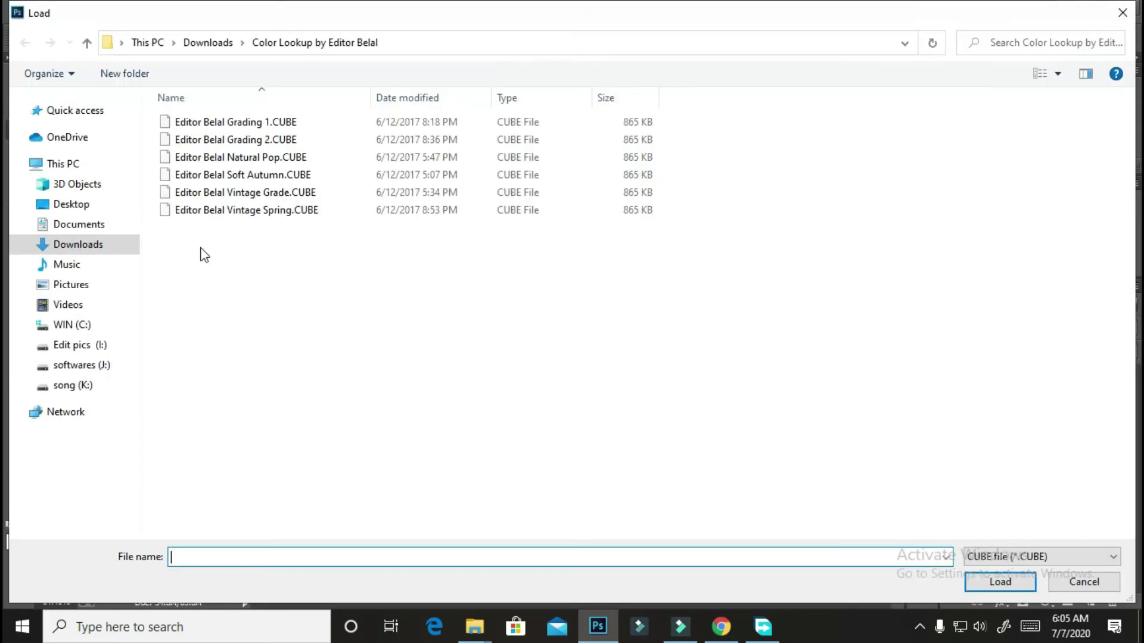
double_click(222, 175)
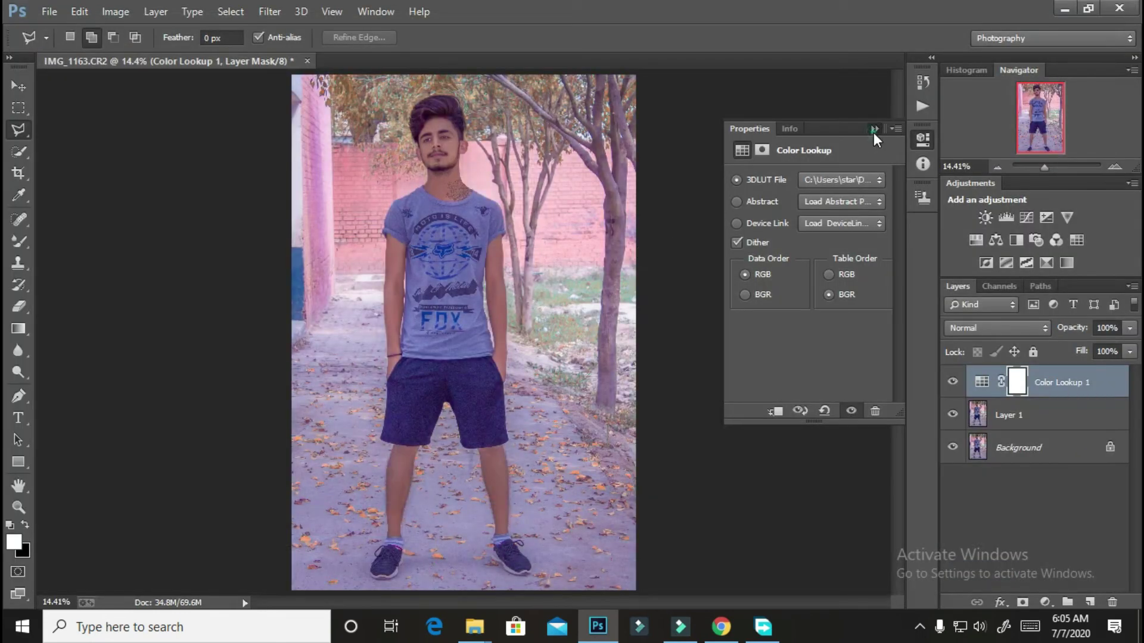
left_click(873, 130)
key("z")
left_click(445, 191)
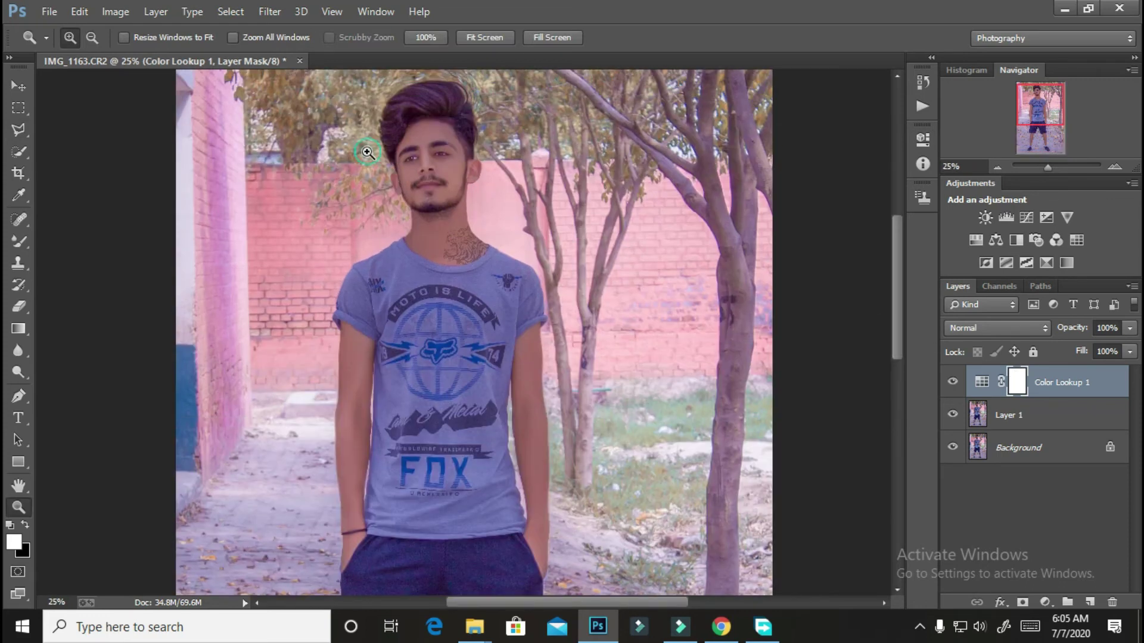
Step: Reduce the Color Lookup adjustment layer's opacity to 21% and merge it down into Layer 1
left_click(395, 176)
left_click_drag(1059, 332, 925, 321)
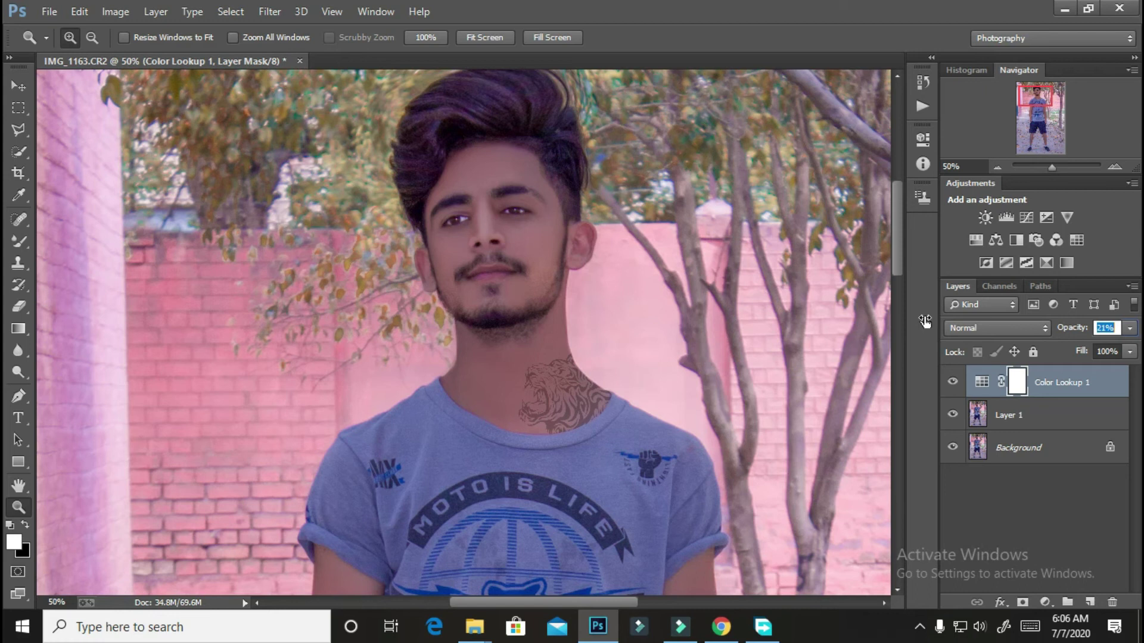
left_click(1092, 392)
key("Delete")
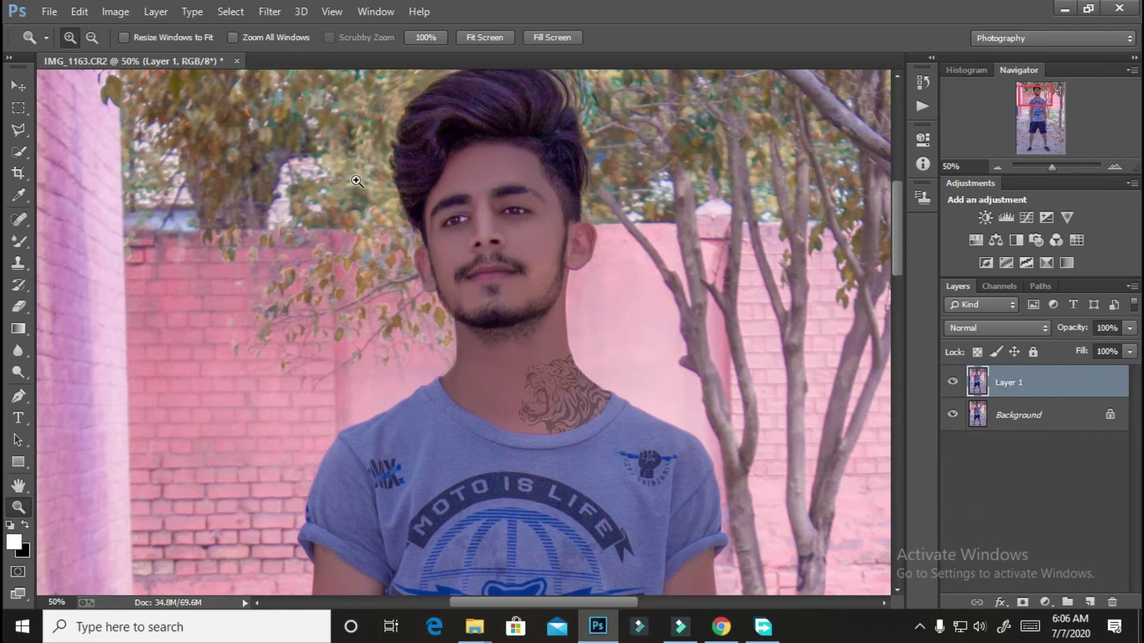
Step: Open the Camera Raw Filter on Layer 1 and load the 1.xmp settings file from the raw presets folder
left_click(269, 12)
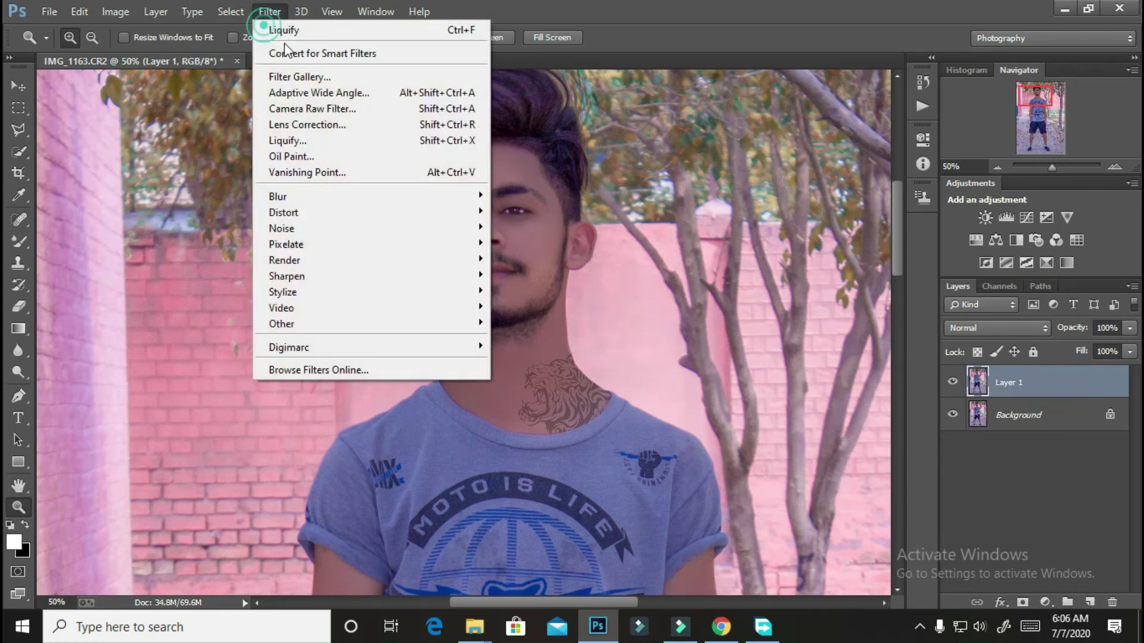
left_click(305, 113)
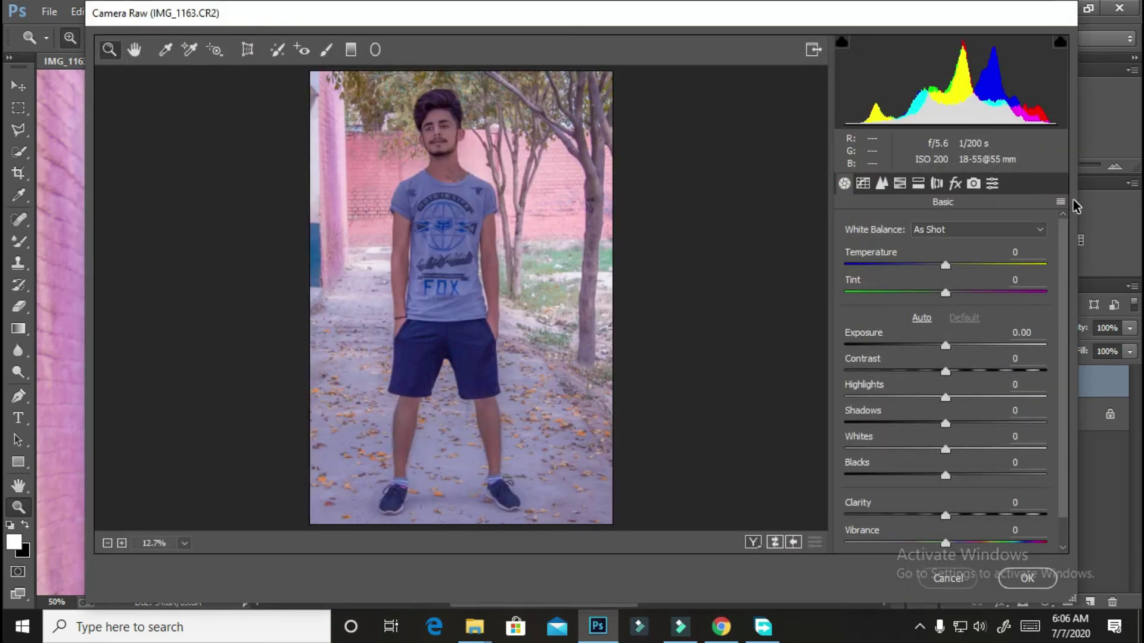
left_click(1060, 202)
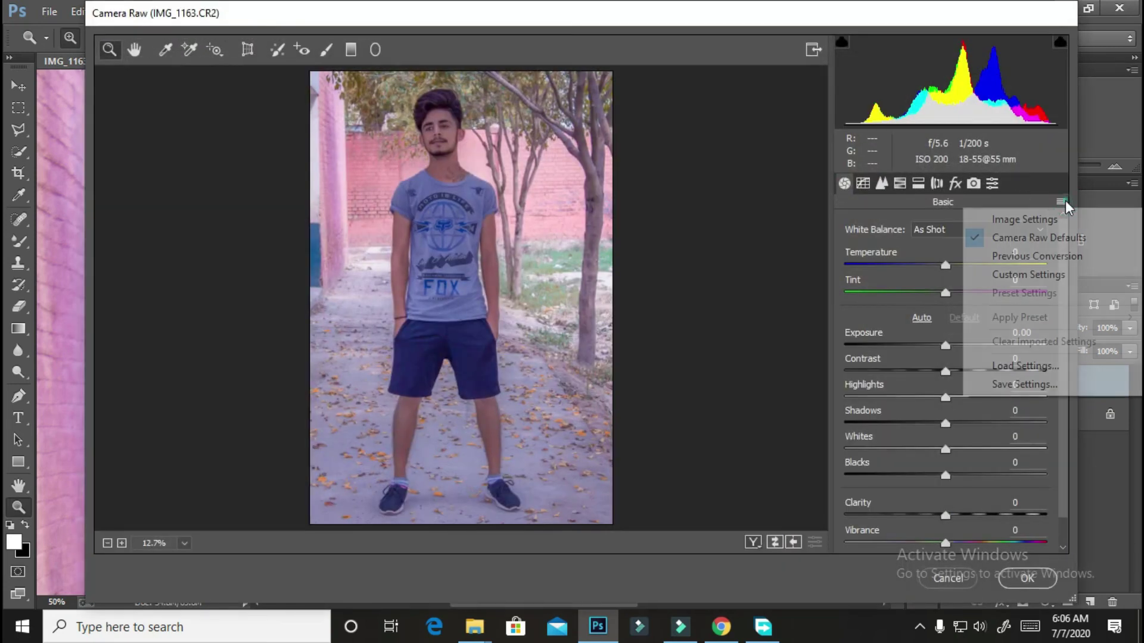
left_click(1023, 367)
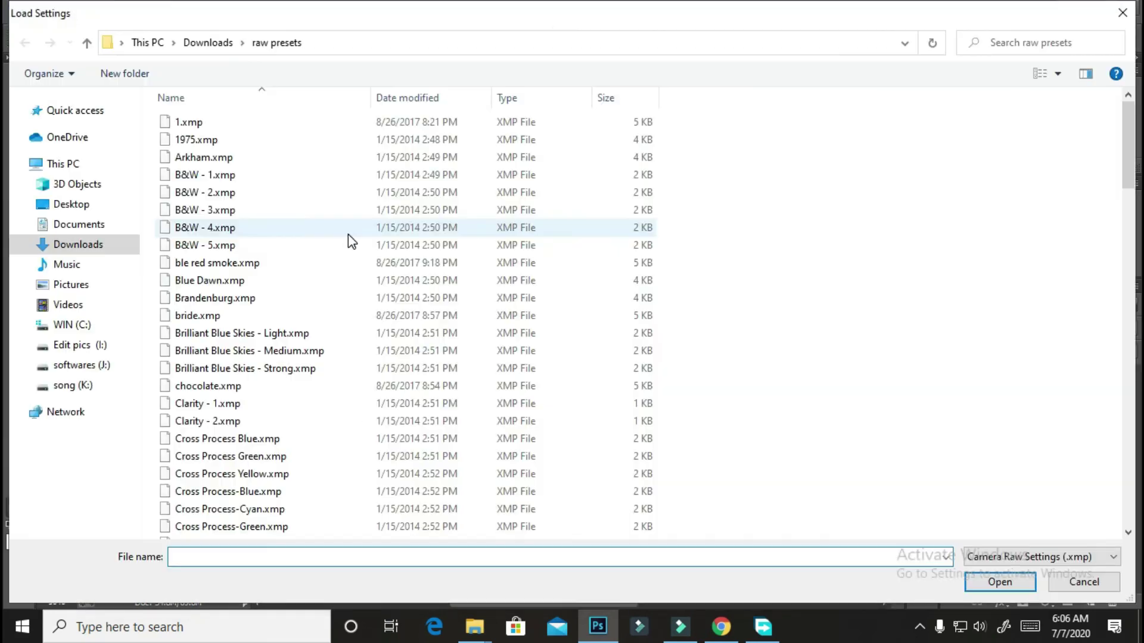
left_click(241, 126)
double_click(241, 127)
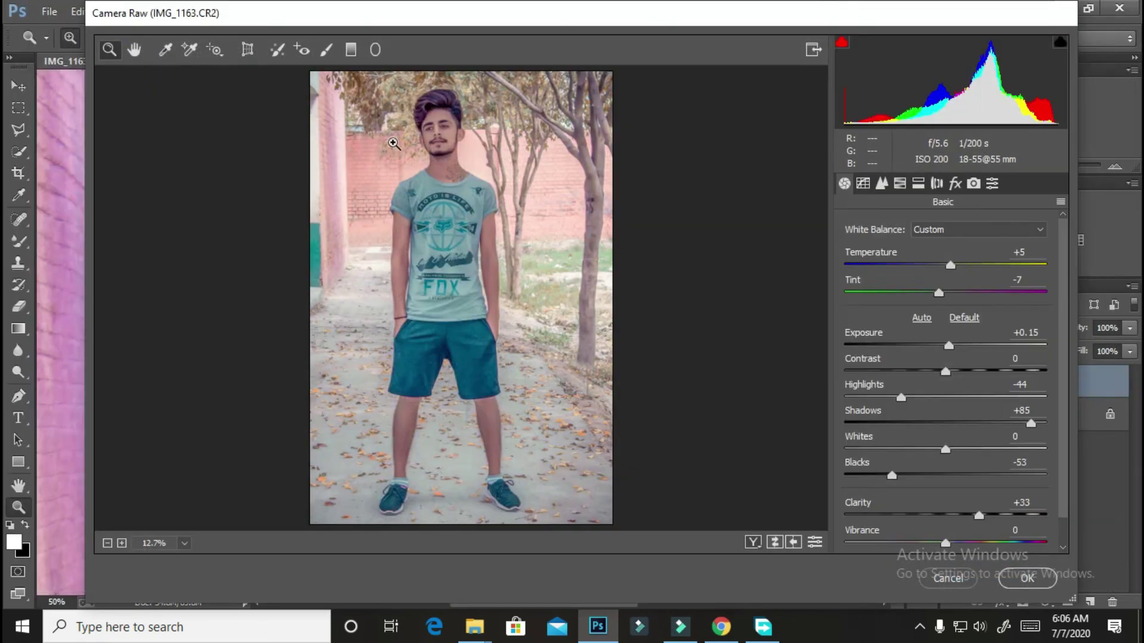
Step: Set the Camera Raw sharpening amount to 7 while checking the face up close
left_click(416, 106)
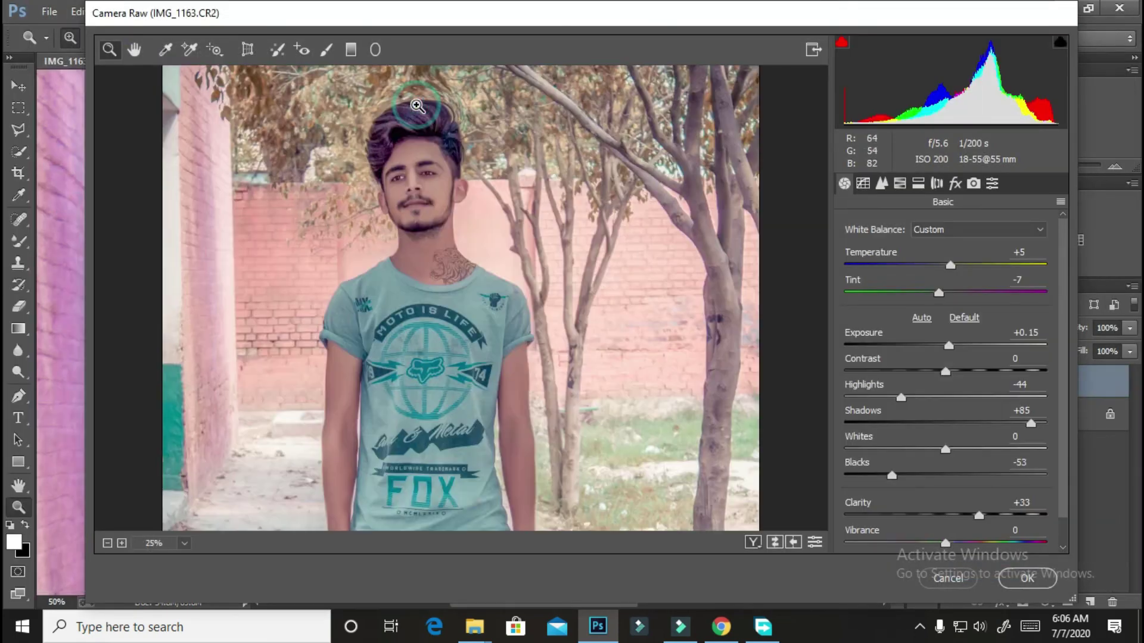
left_click(397, 205)
left_click(394, 204)
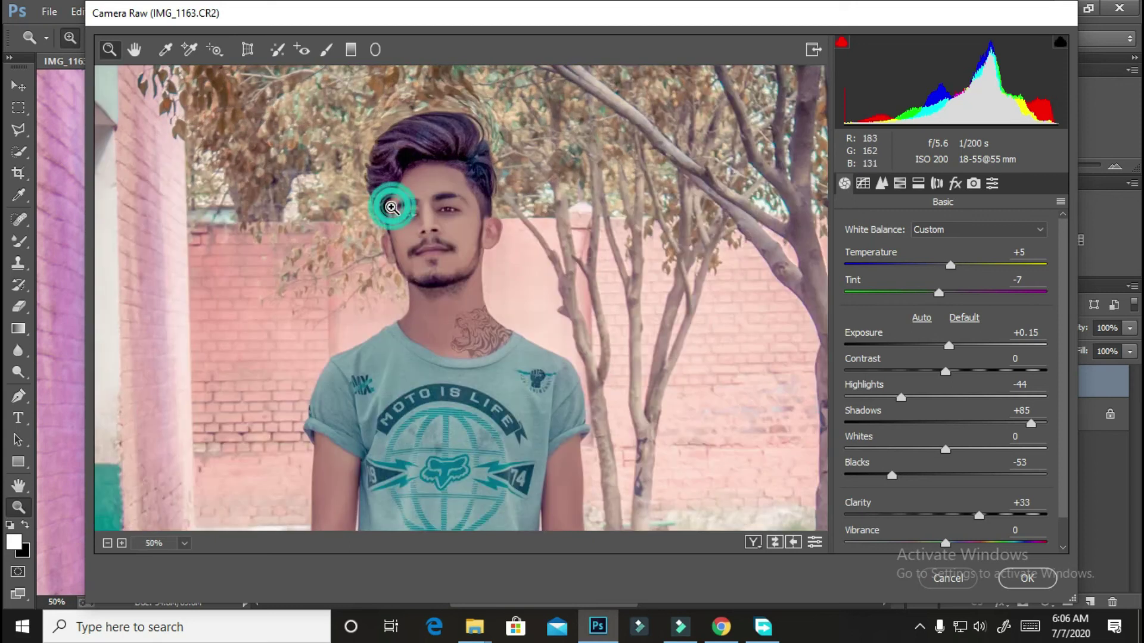
left_click(569, 268)
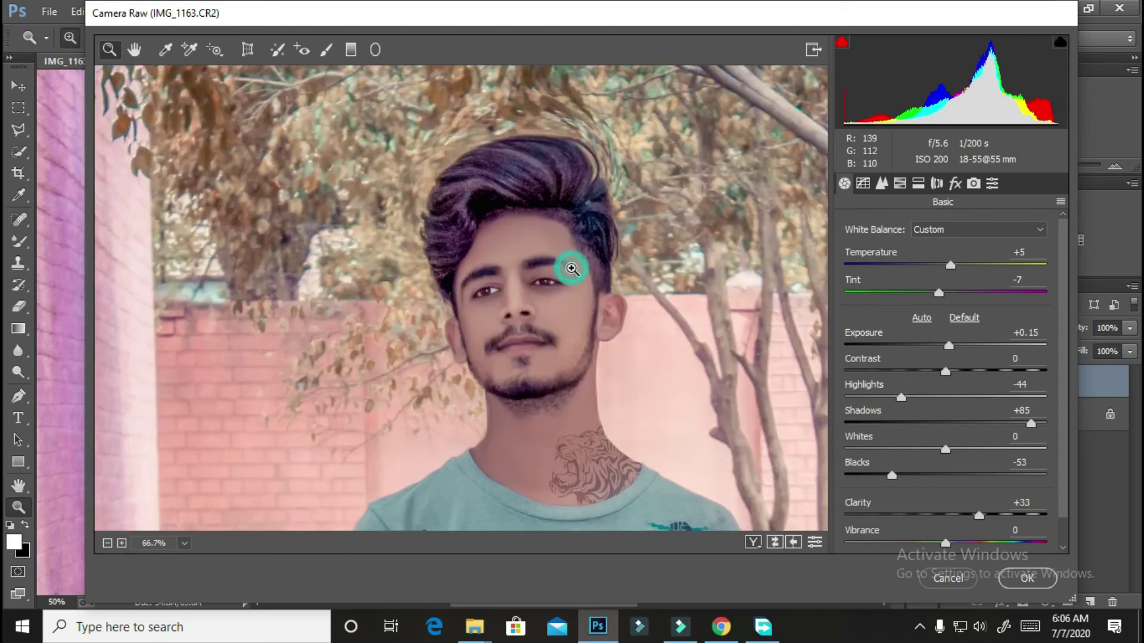
left_click(877, 186)
left_click(871, 256)
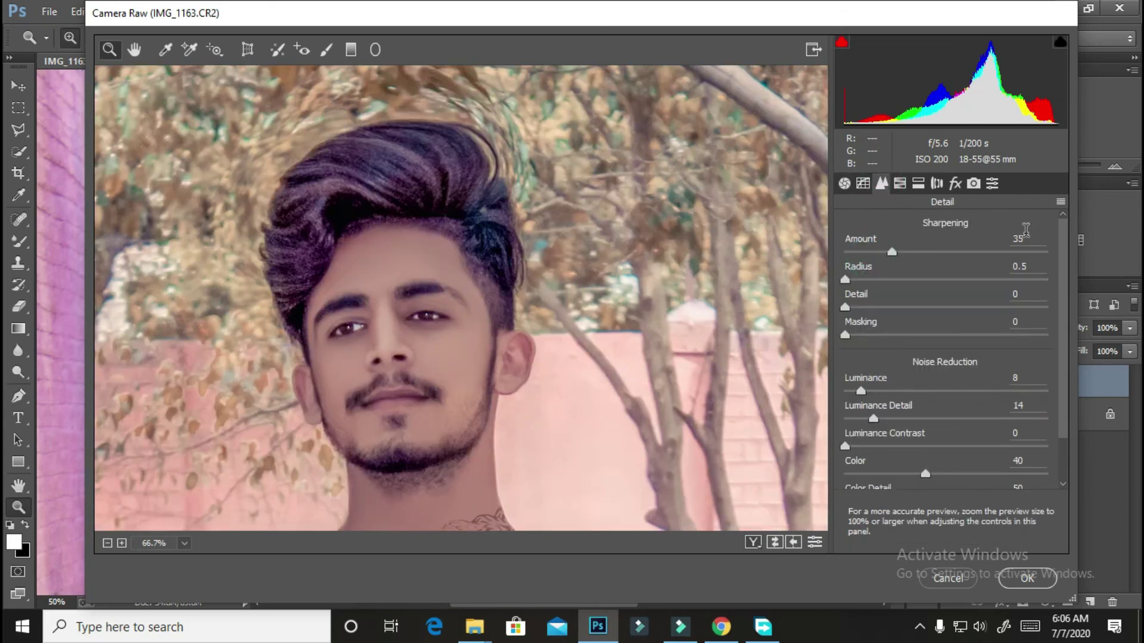
left_click_drag(942, 253, 749, 228)
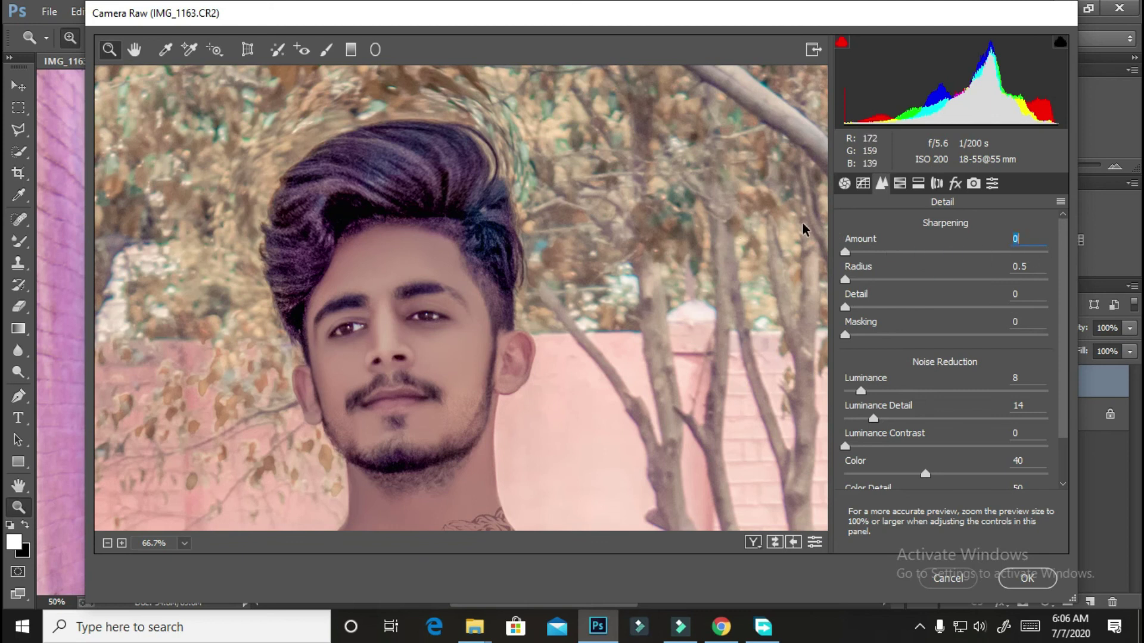
left_click_drag(825, 227, 855, 227)
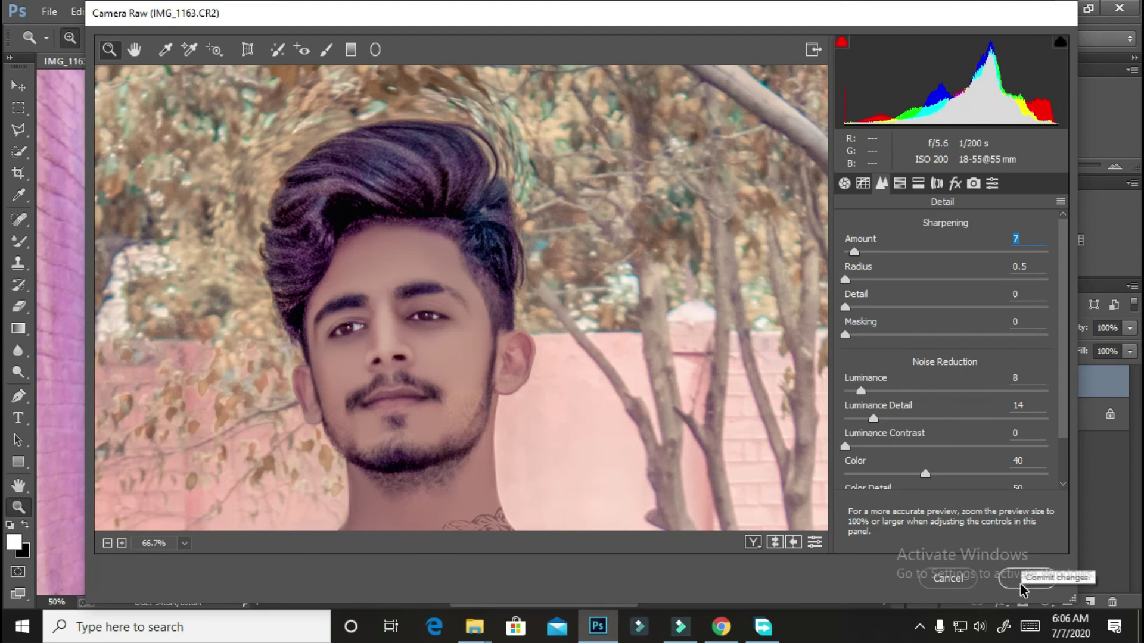
Step: Brighten the skin tones by setting the HSL luminance to +25 for Oranges and +37 for Reds
left_click(900, 185)
left_click(949, 249)
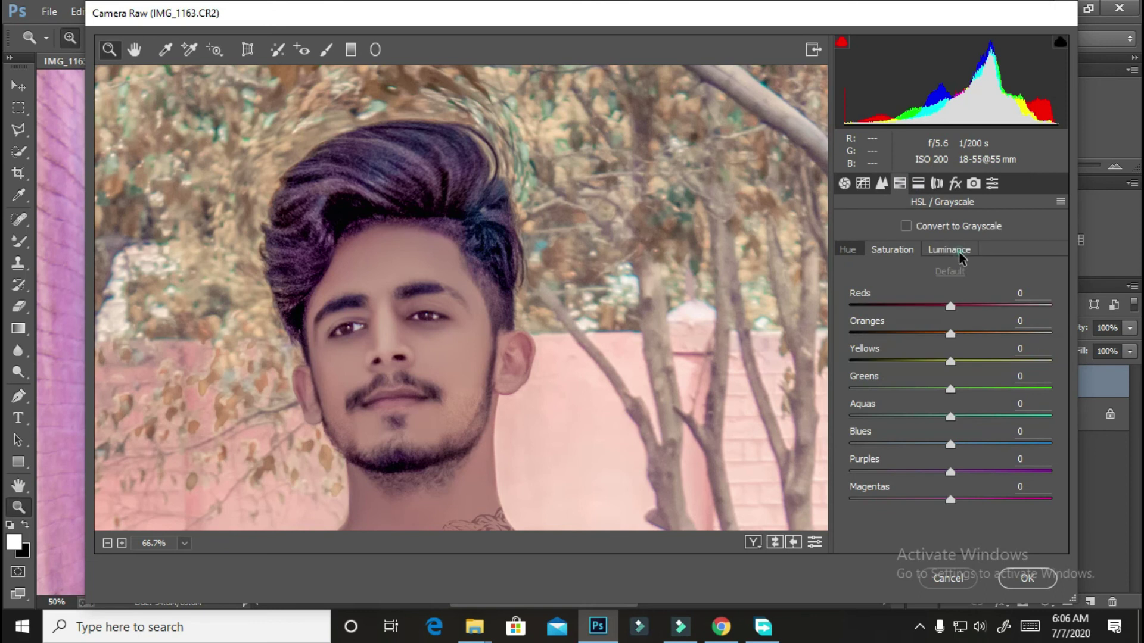
left_click(958, 334)
left_click(975, 335)
left_click_drag(951, 306, 986, 306)
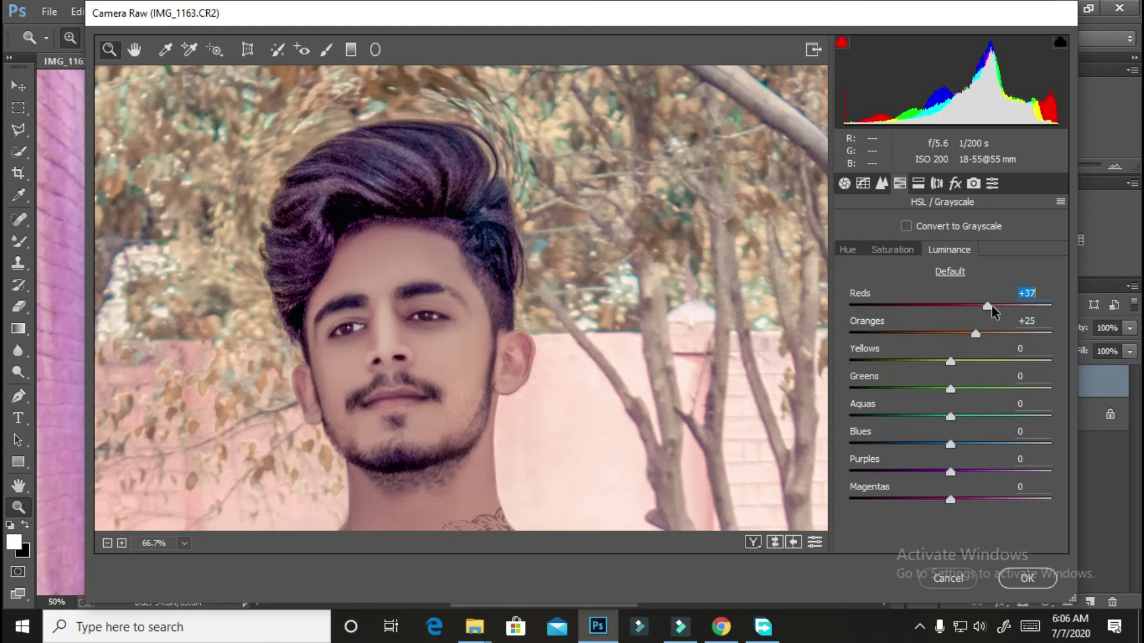
scroll(526, 346, "down", 5)
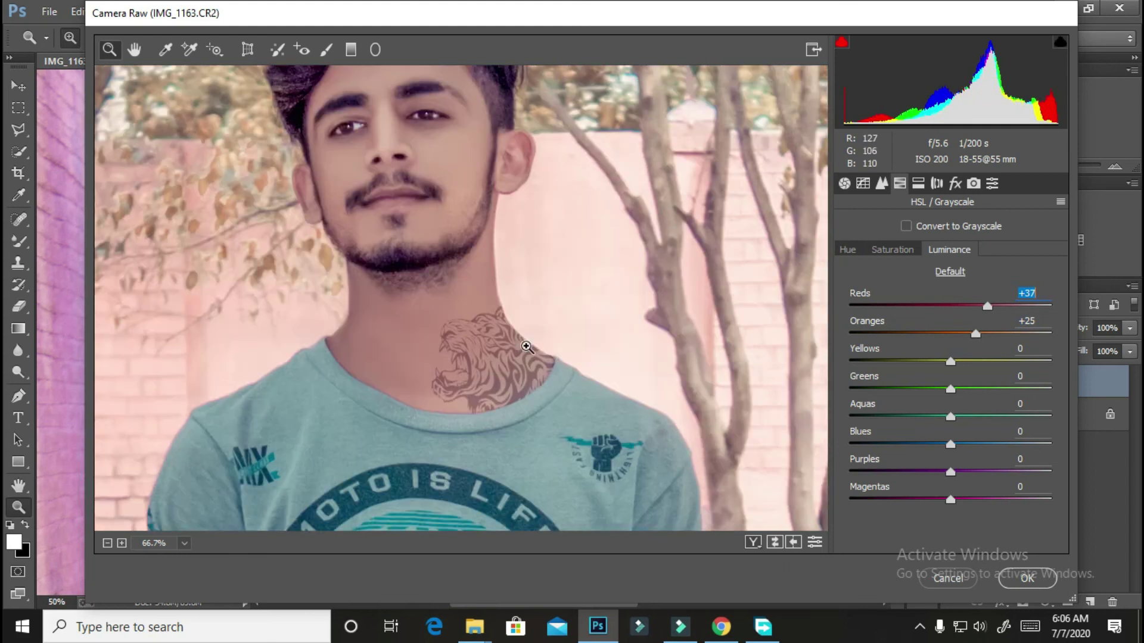
scroll(527, 345, "up", 1)
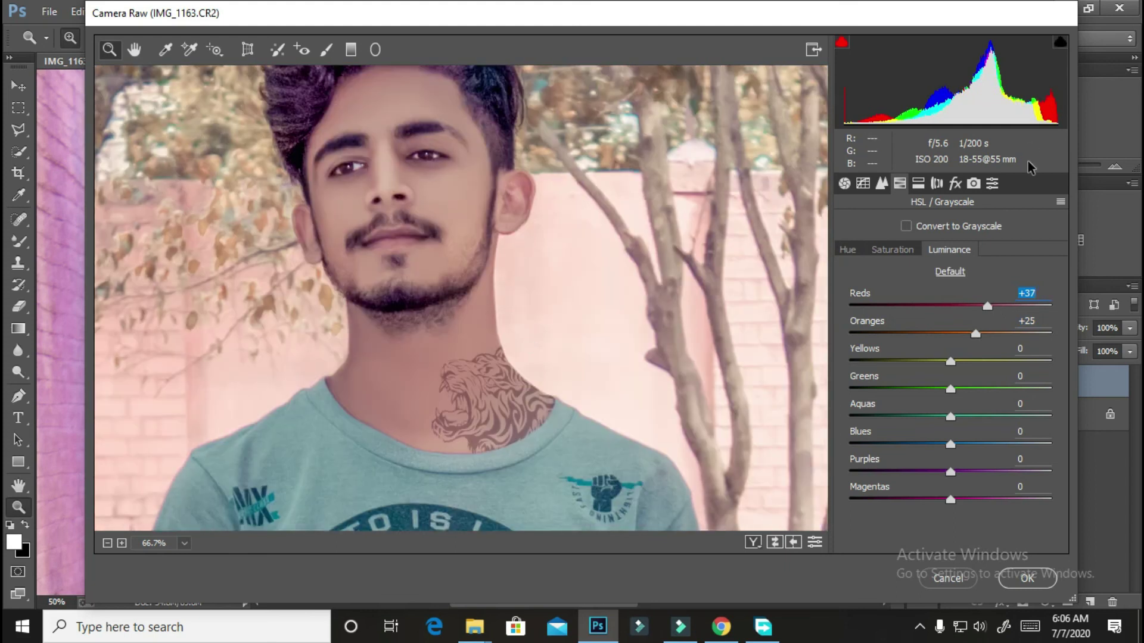
Step: Set the HSL saturation to +16 for Reds and -28 for Oranges, and check the whole photo
left_click(877, 250)
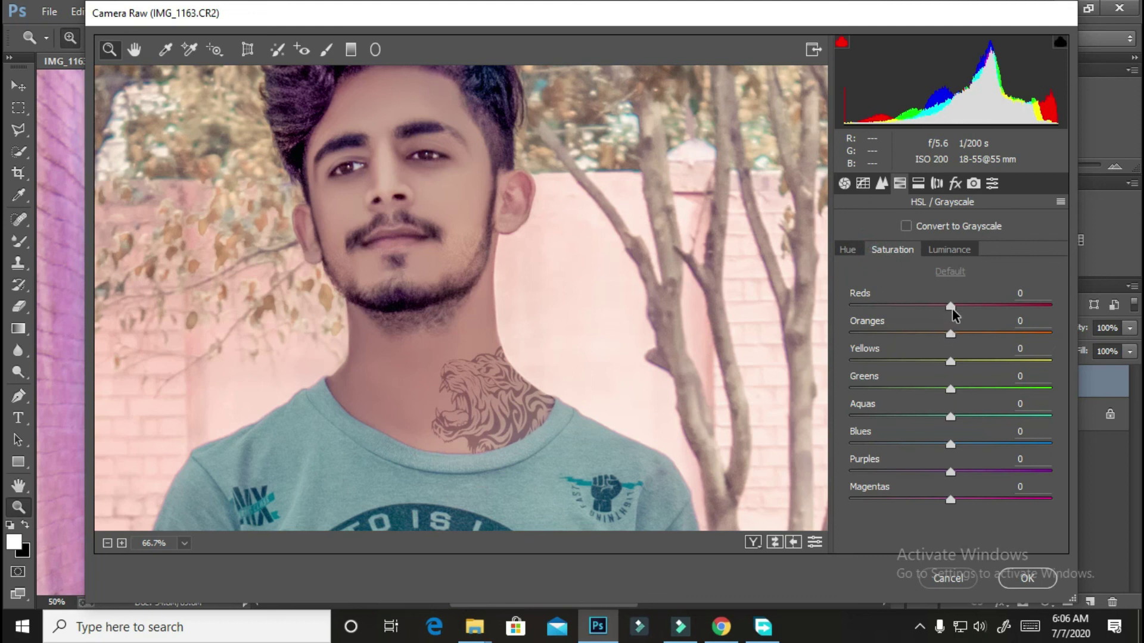
left_click_drag(955, 308, 924, 338)
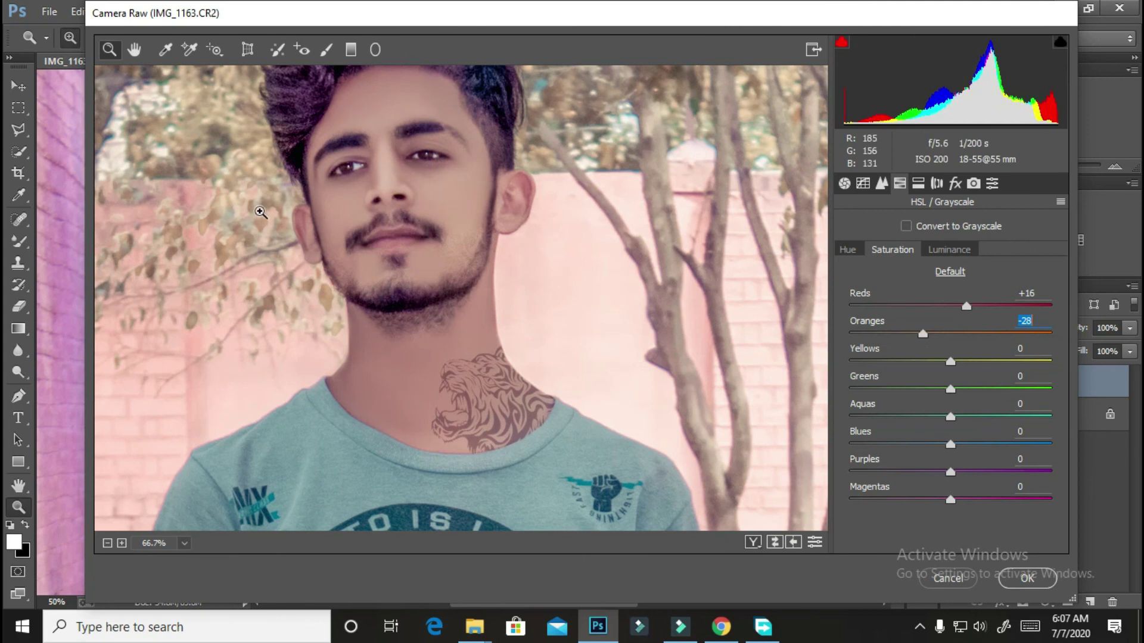
left_click(230, 212, "alt")
left_click(229, 212, "alt")
left_click(224, 215, "alt")
left_click(225, 214, "alt")
left_click(228, 213, "alt")
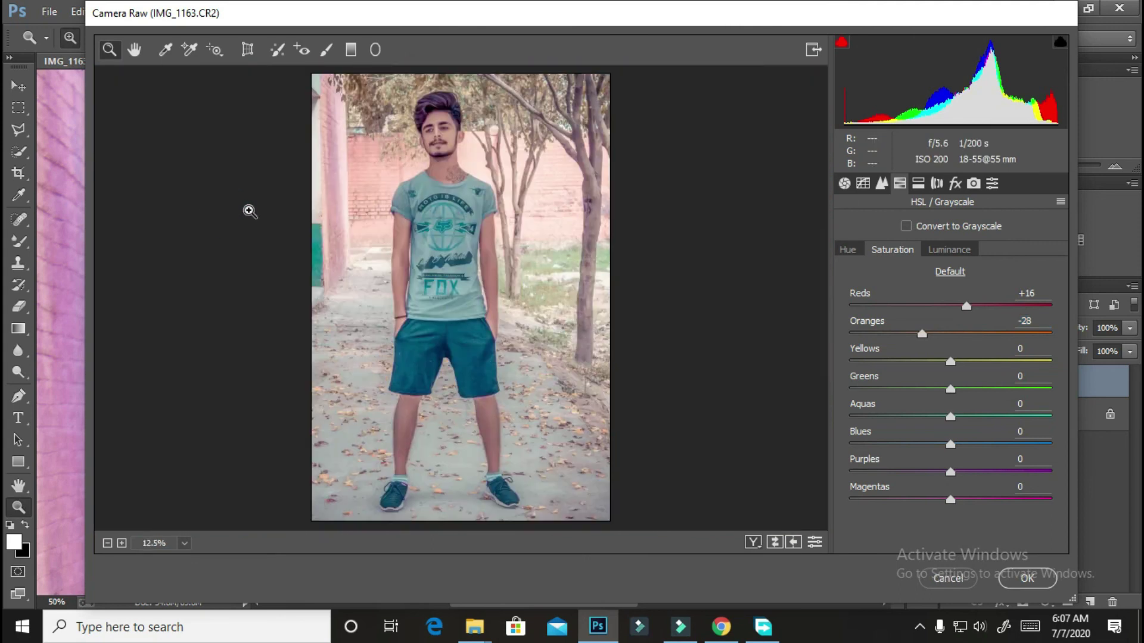
Step: Try a different post-crop vignetting amount in the Camera Raw effects
left_click(973, 183)
left_click(955, 183)
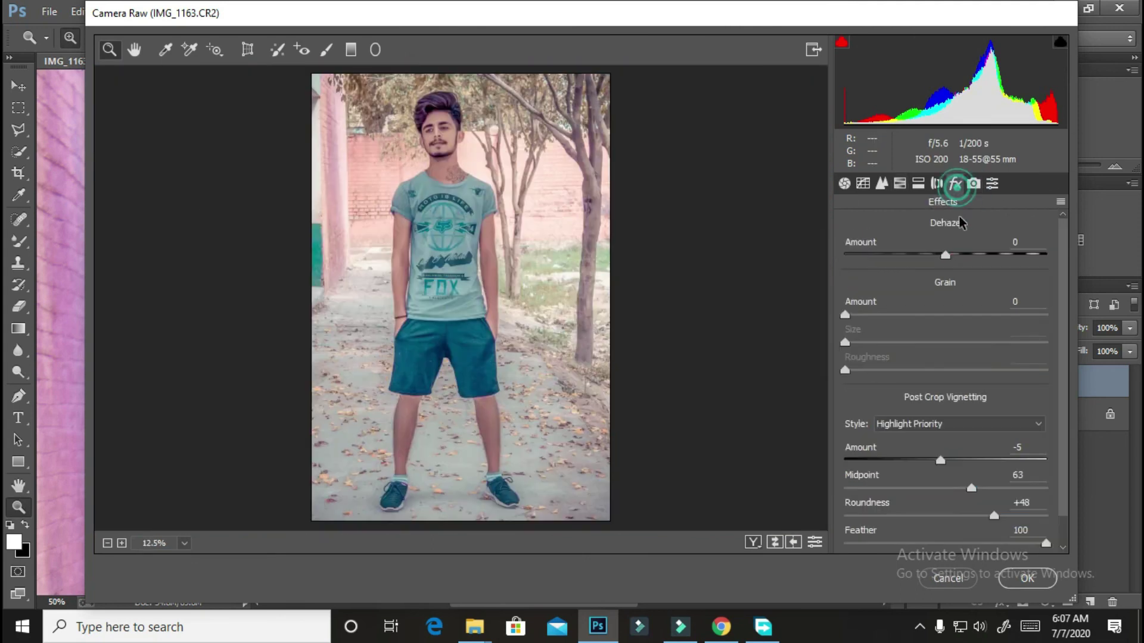
mouse_move(939, 460)
left_mouse_down()
mouse_move(925, 463)
mouse_move(950, 460)
mouse_move(904, 455)
mouse_move(941, 450)
left_mouse_up()
type("0")
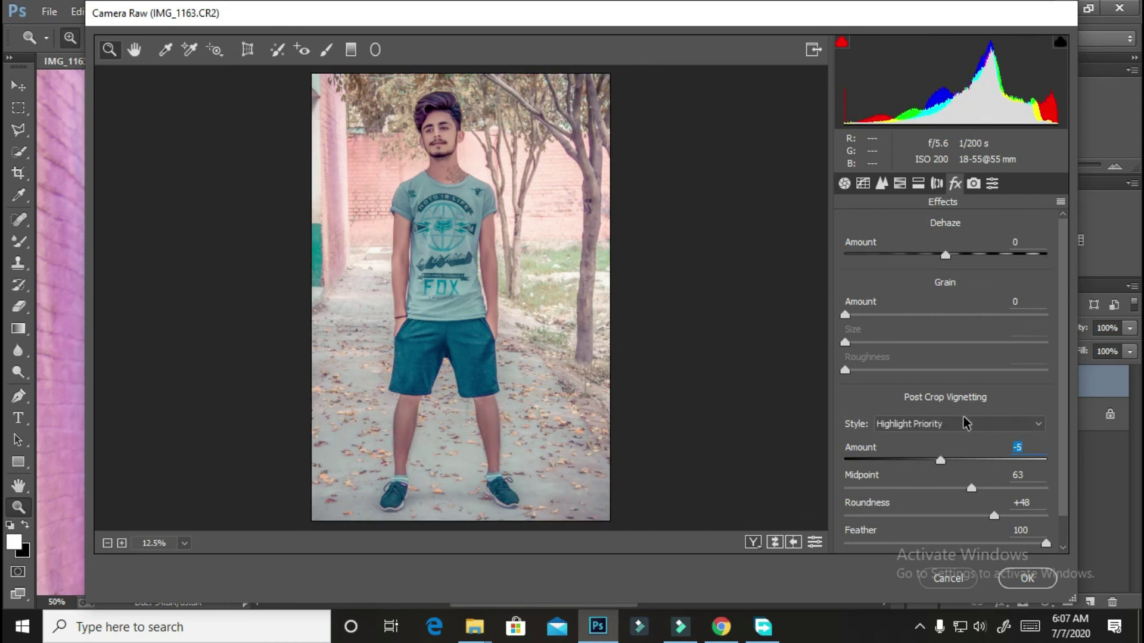
Step: Apply the Camera Raw adjustments to Layer 1 and fit the whole photo in view
left_click(1032, 579)
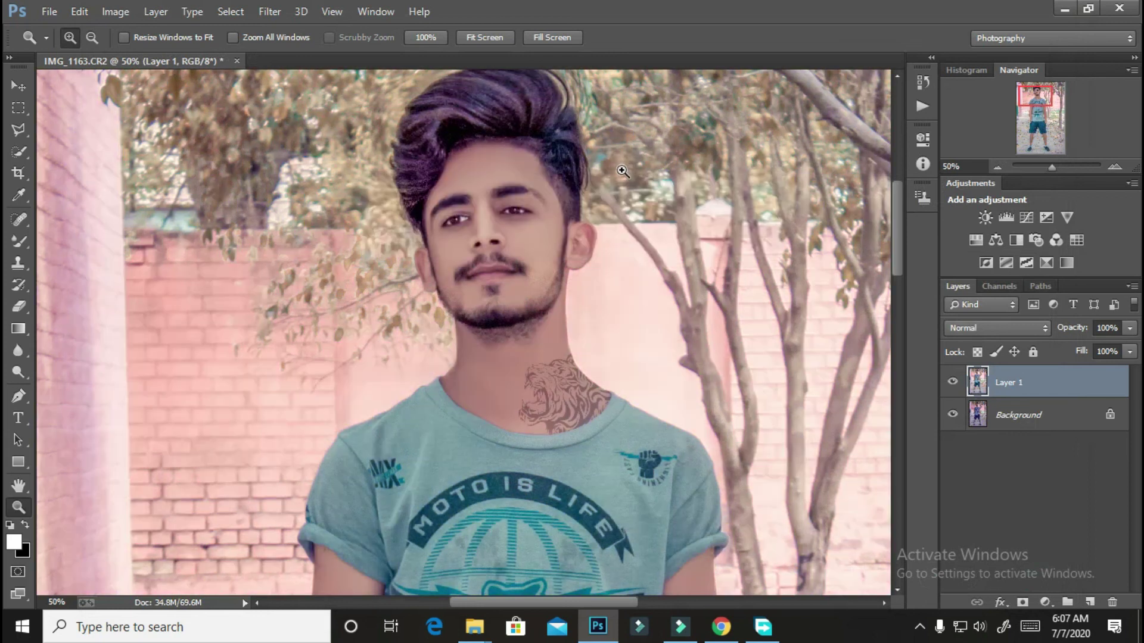
left_click(510, 249, "alt")
left_click(508, 173, "alt")
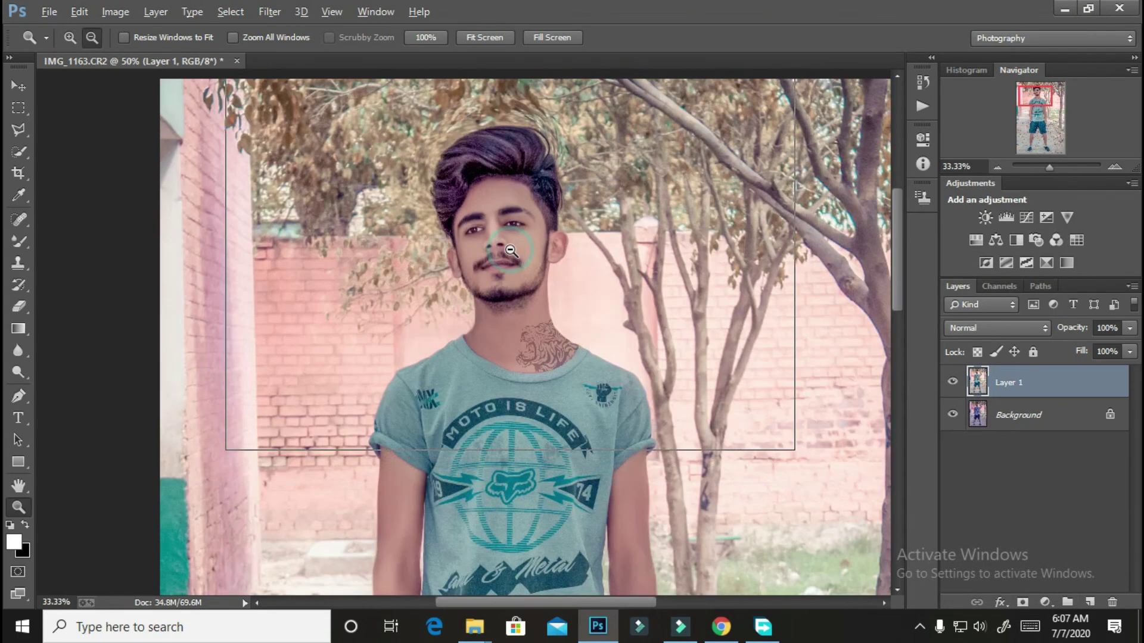
left_click(506, 102, "alt")
left_click(488, 39)
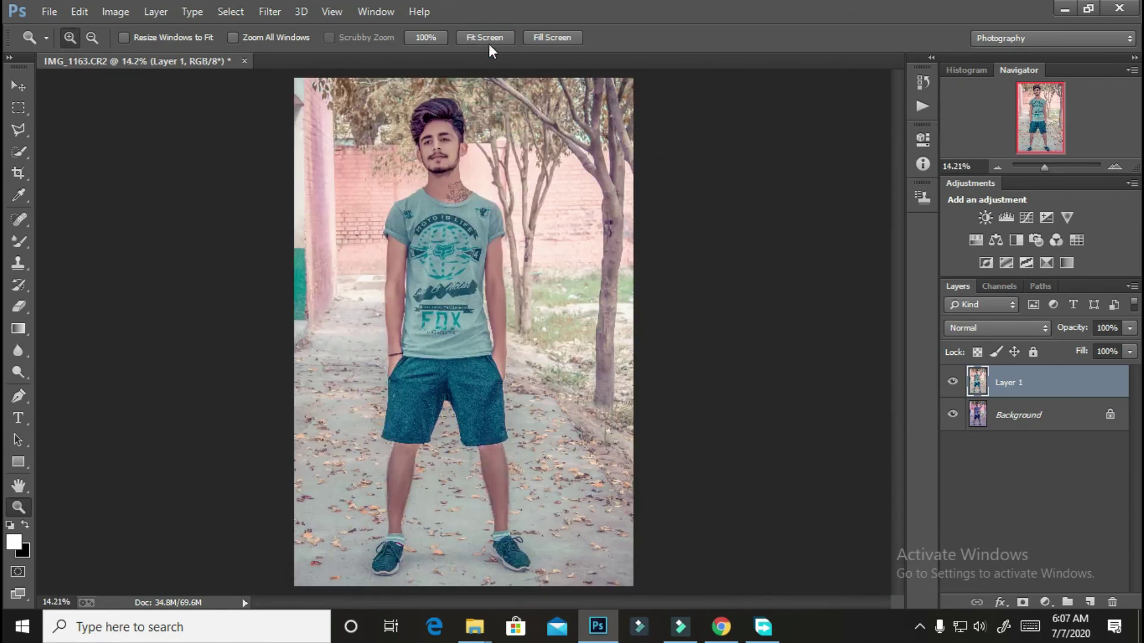